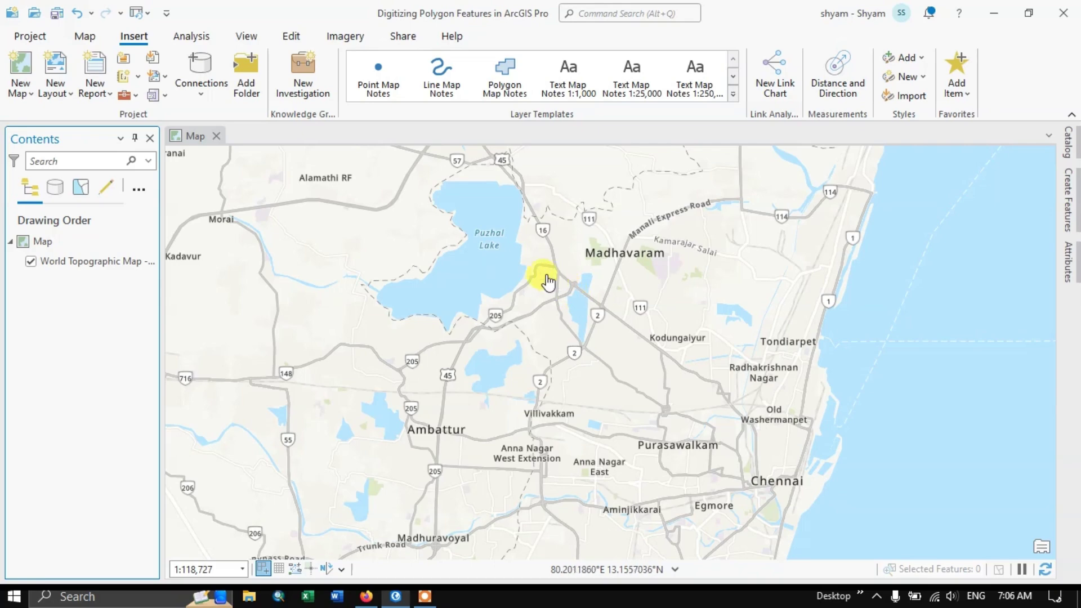
Examine the lakes near Madhavaram and the building footprints around Solai Main Road on the topographic basemap
scroll(530, 302, up, 4)
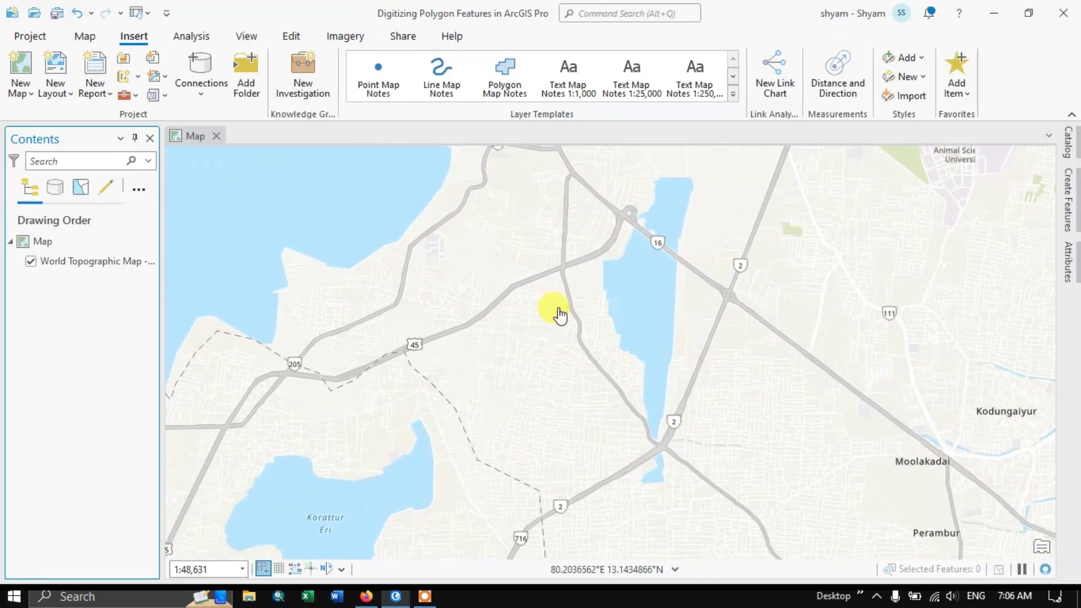
scroll(559, 313, up, 1)
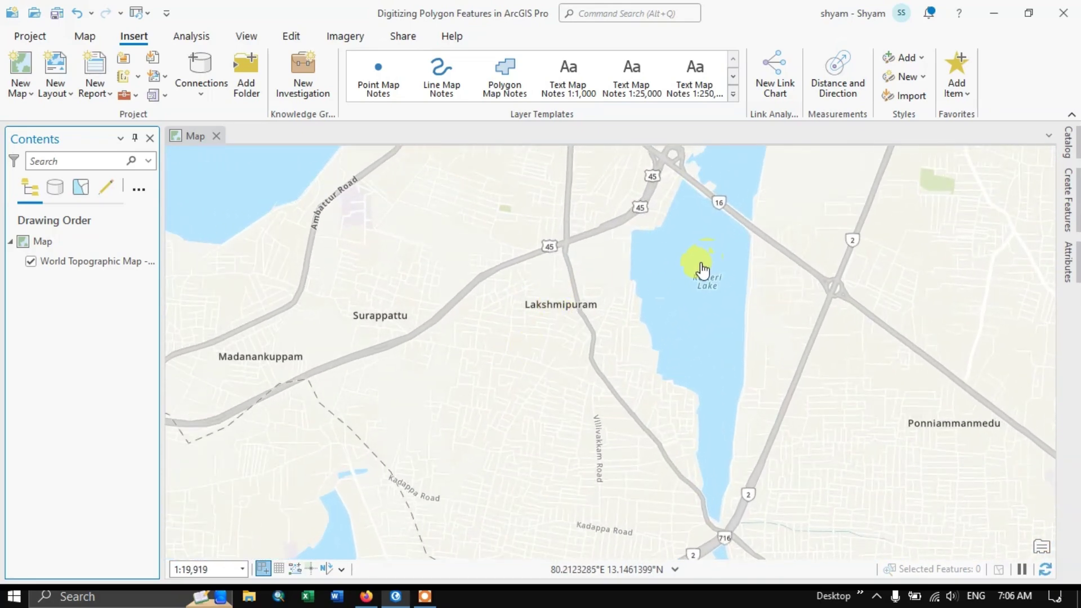
scroll(692, 277, down, 2)
scroll(690, 279, up, 1)
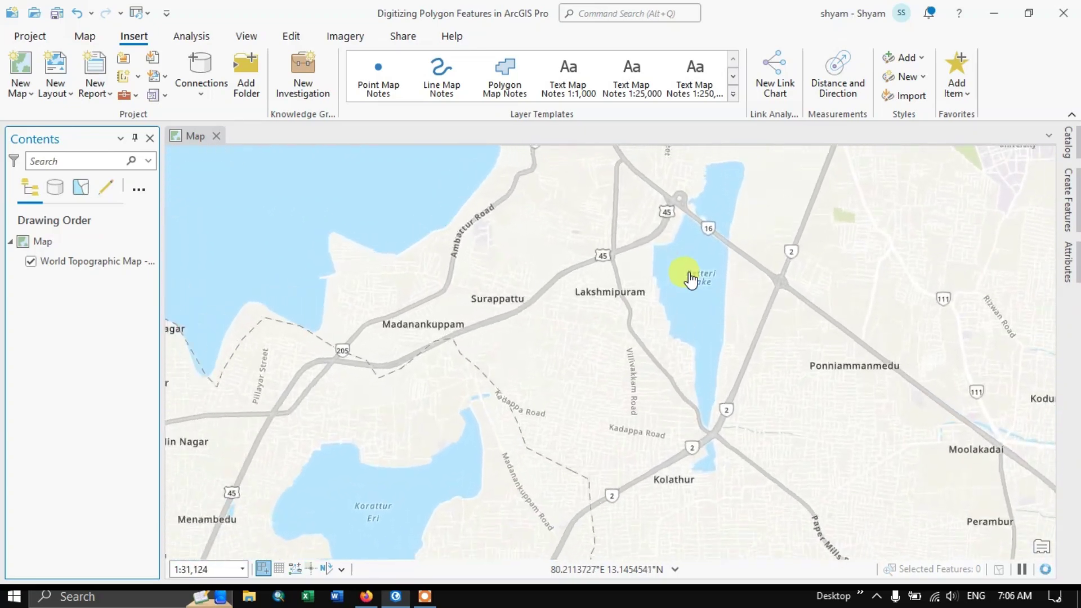
scroll(691, 278, down, 5)
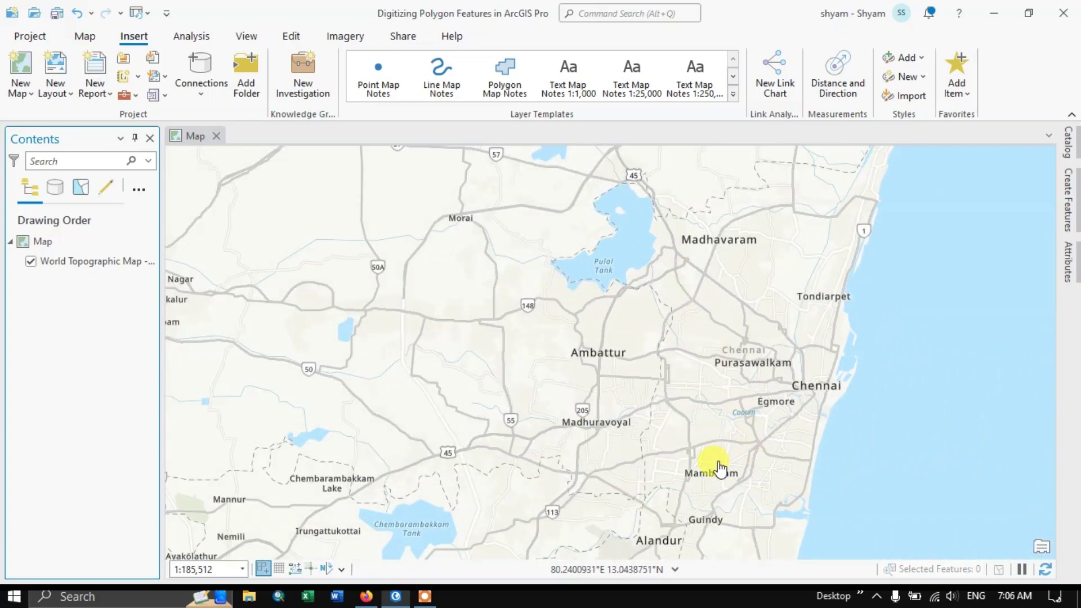
scroll(600, 275, down, 2)
scroll(634, 290, up, 3)
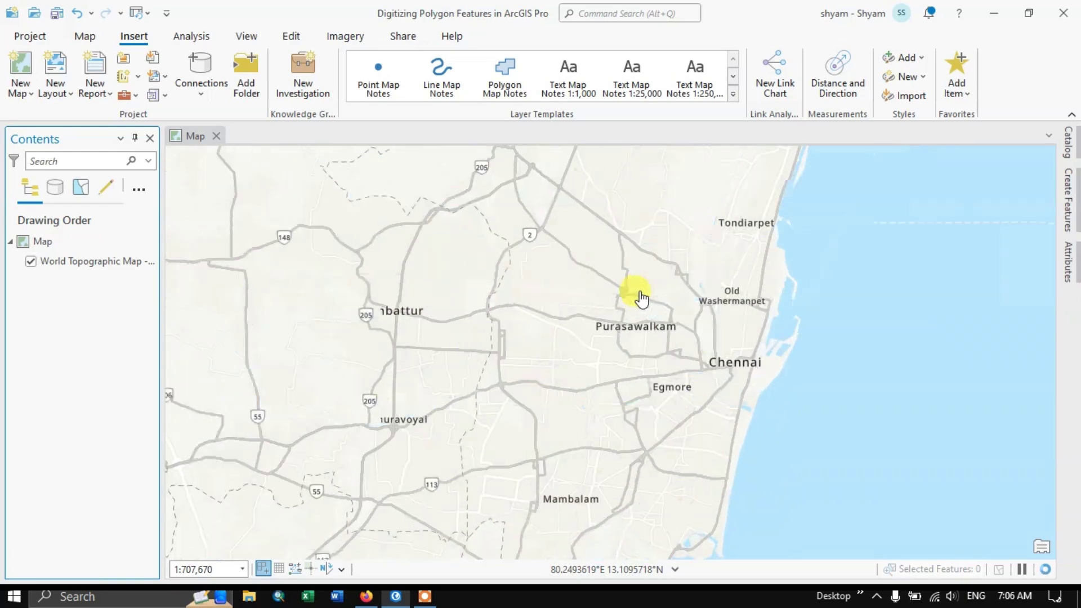
scroll(616, 356, up, 4)
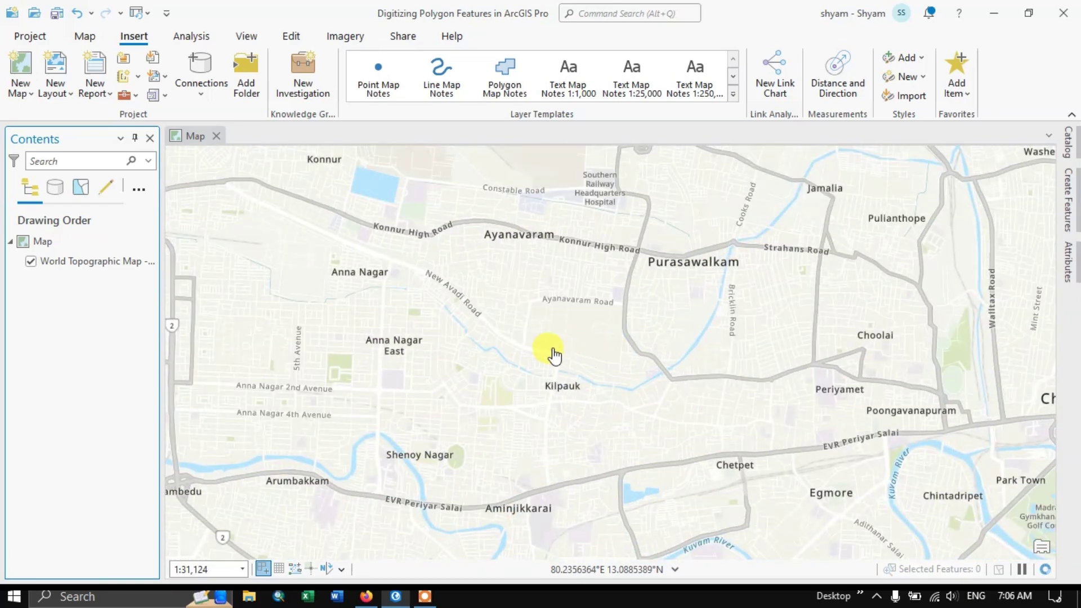
scroll(539, 354, up, 3)
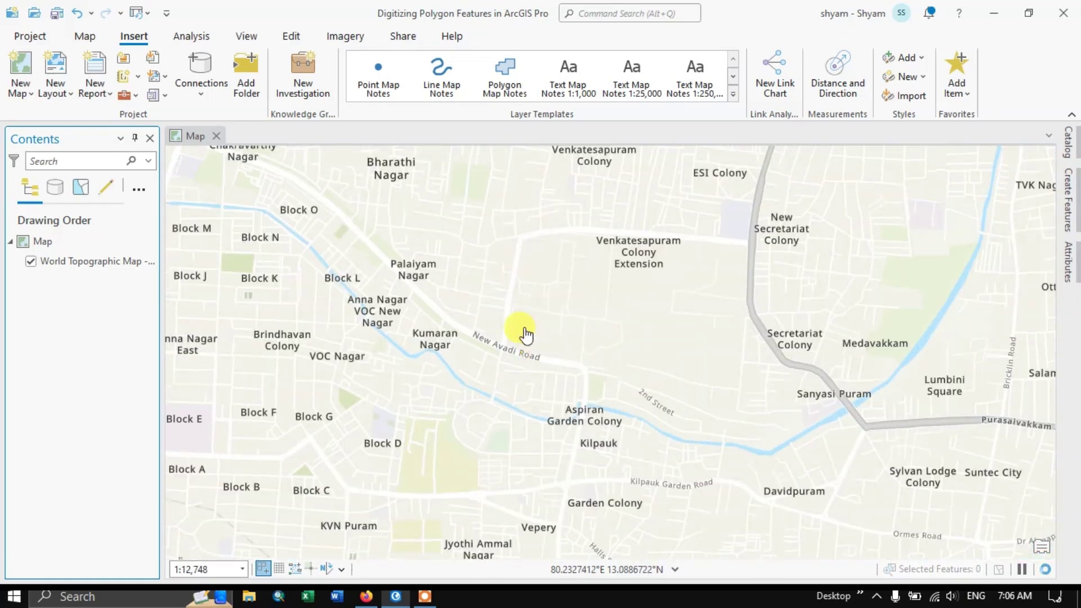
scroll(431, 258, up, 5)
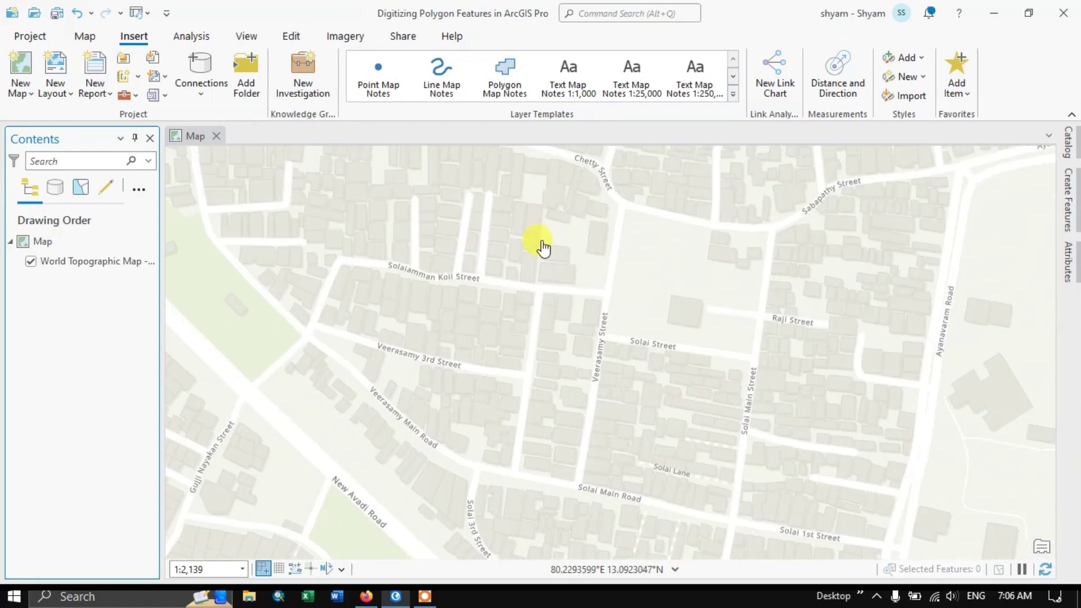
scroll(542, 247, up, 1)
scroll(536, 210, down, 6)
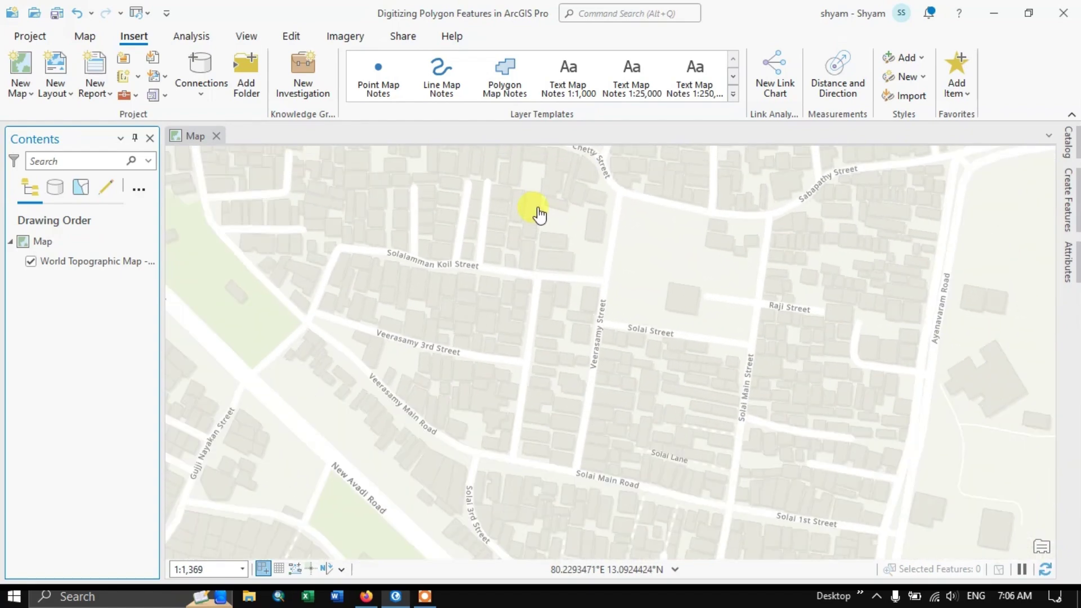
scroll(509, 203, up, 3)
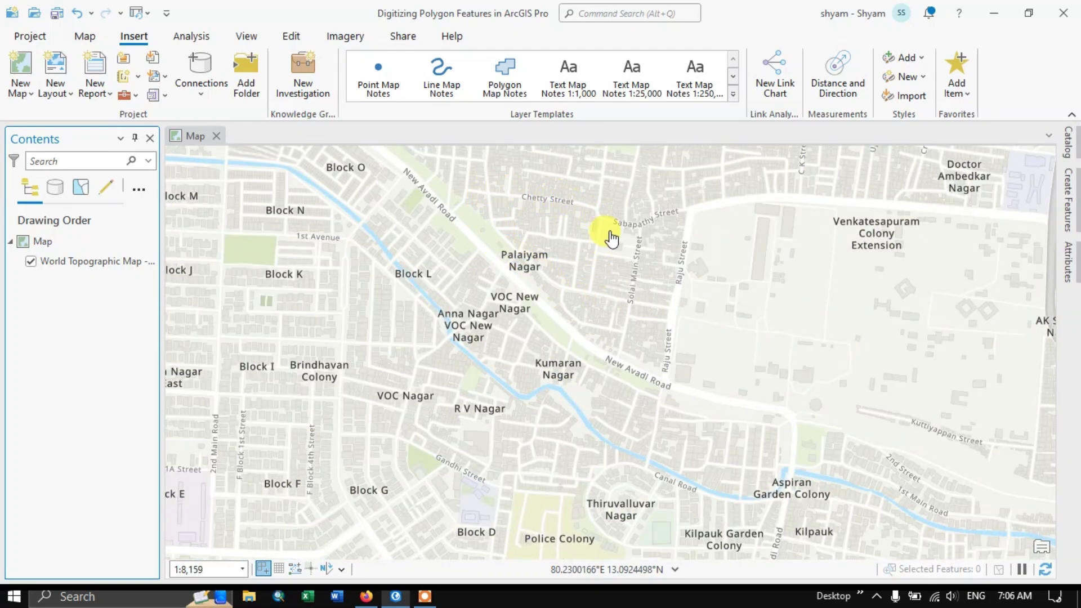
Examine the neighbourhoods and Kuvam River around Shenoy Nagar, as well as Puzhal Lake, on the basemap
scroll(608, 248, down, 2)
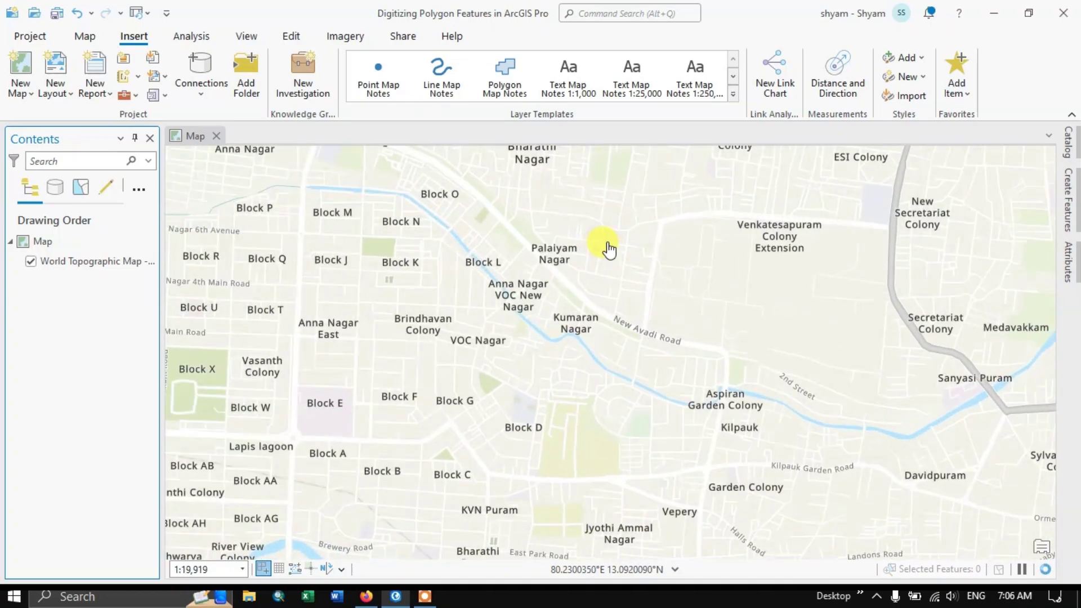
scroll(608, 248, down, 3)
scroll(521, 356, up, 4)
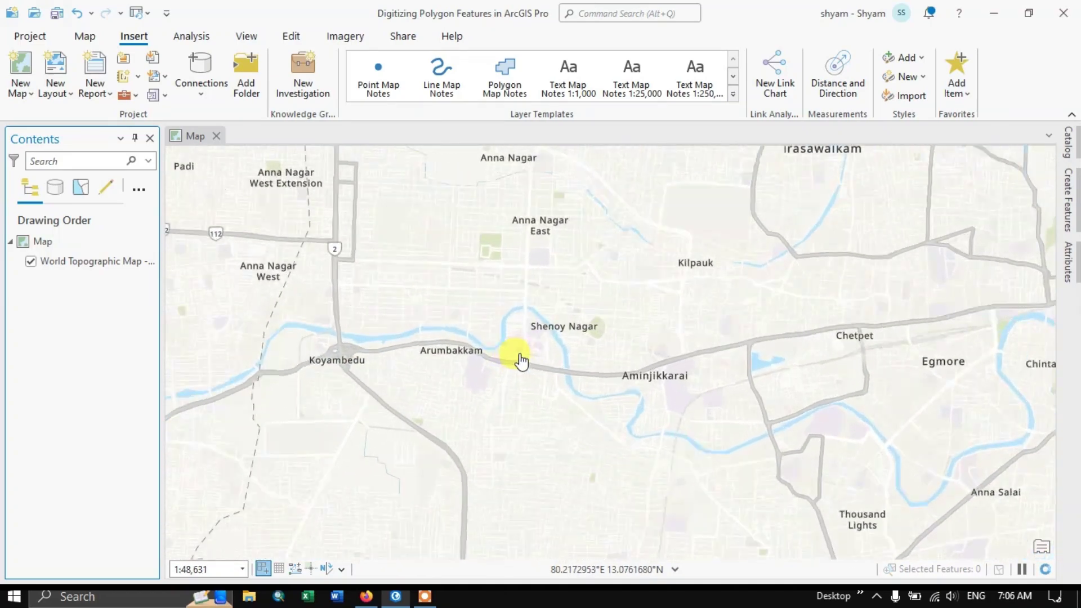
scroll(674, 242, down, 2)
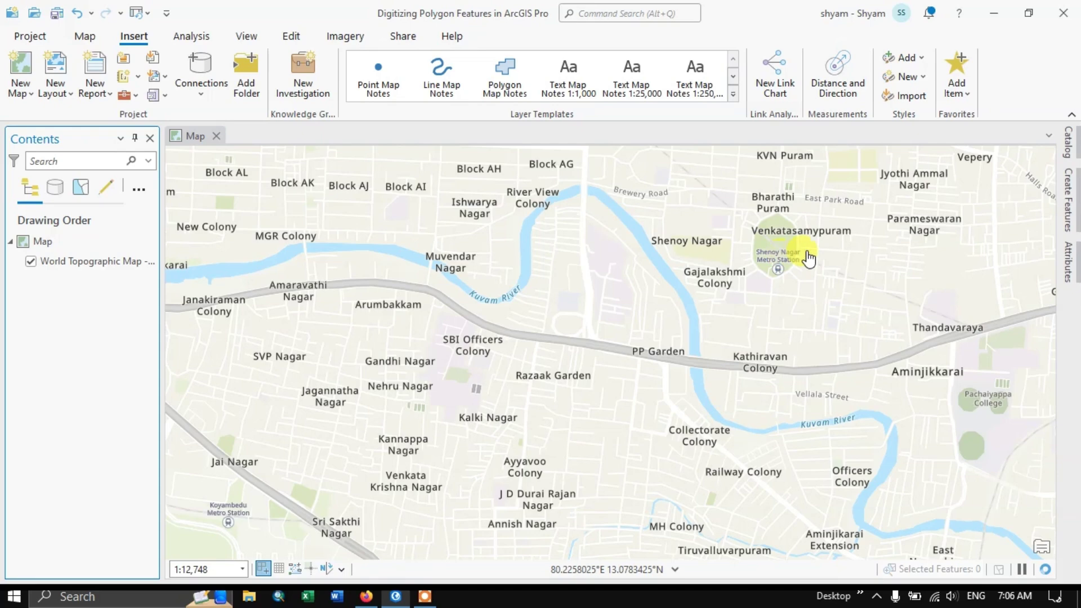
scroll(820, 255, down, 5)
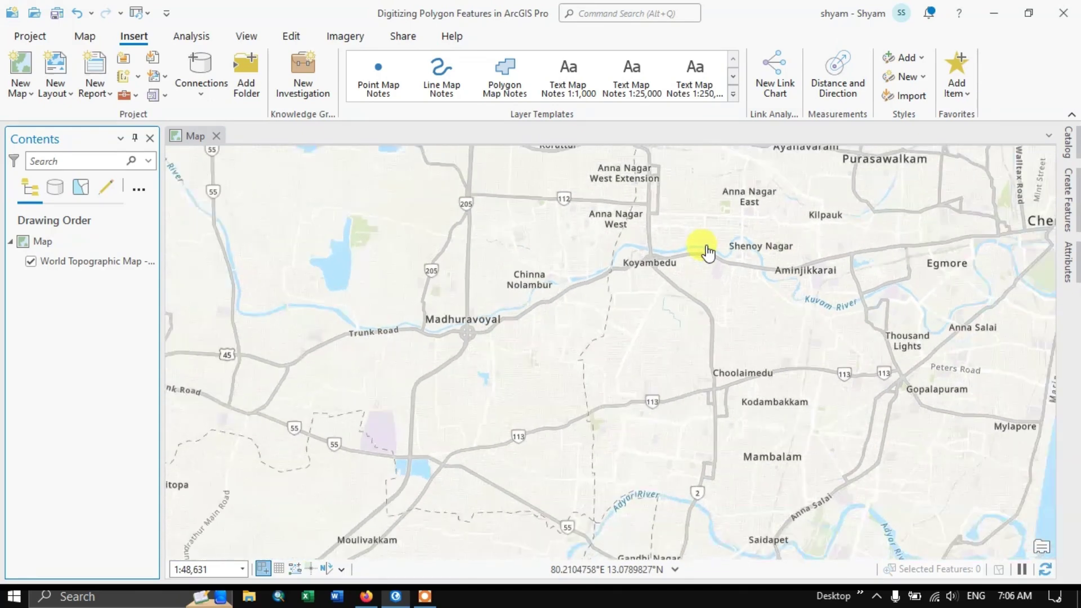
scroll(692, 253, down, 4)
drag(704, 218, 611, 384)
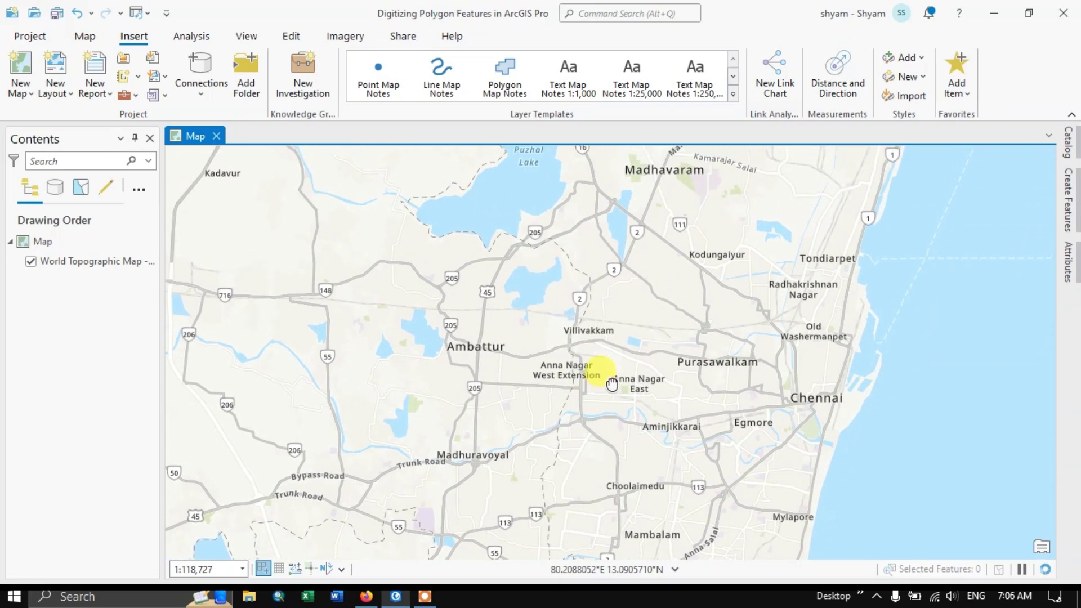
drag(738, 242, 740, 371)
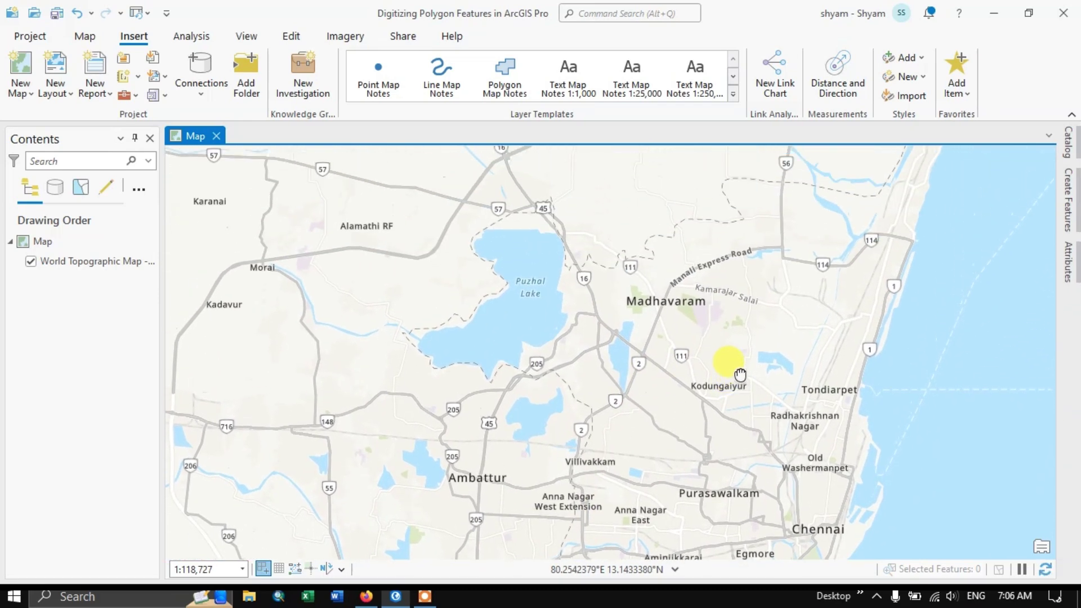
scroll(468, 321, up, 3)
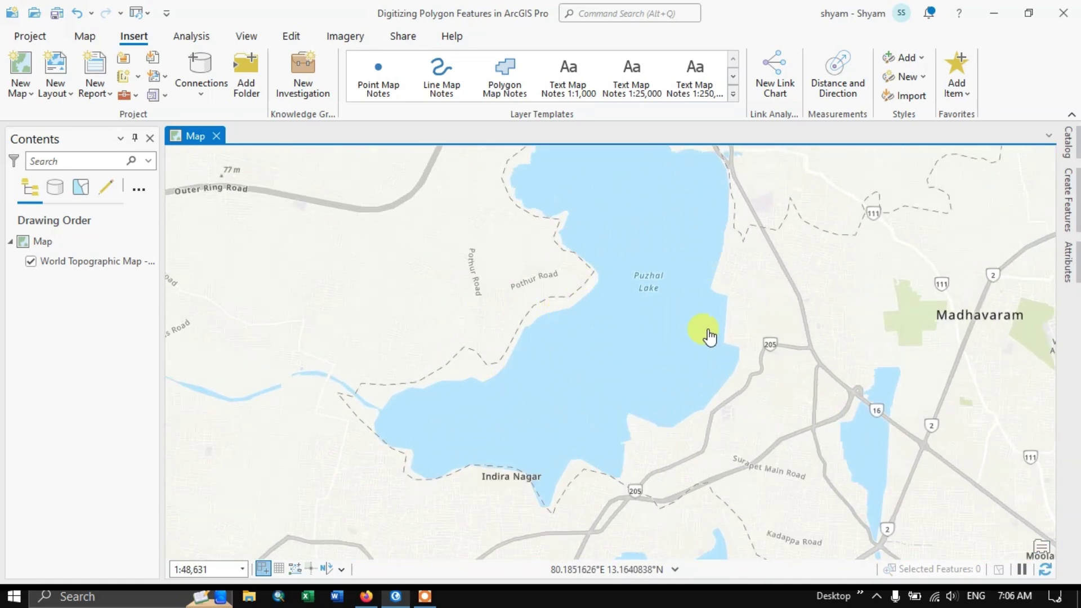
scroll(701, 276, down, 2)
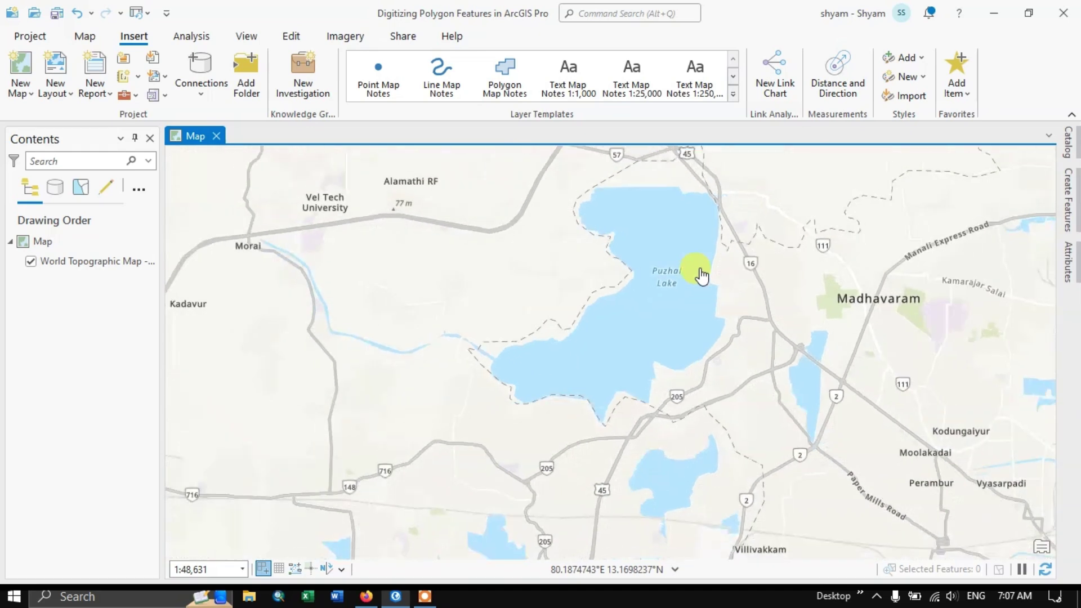
drag(829, 285, 482, 216)
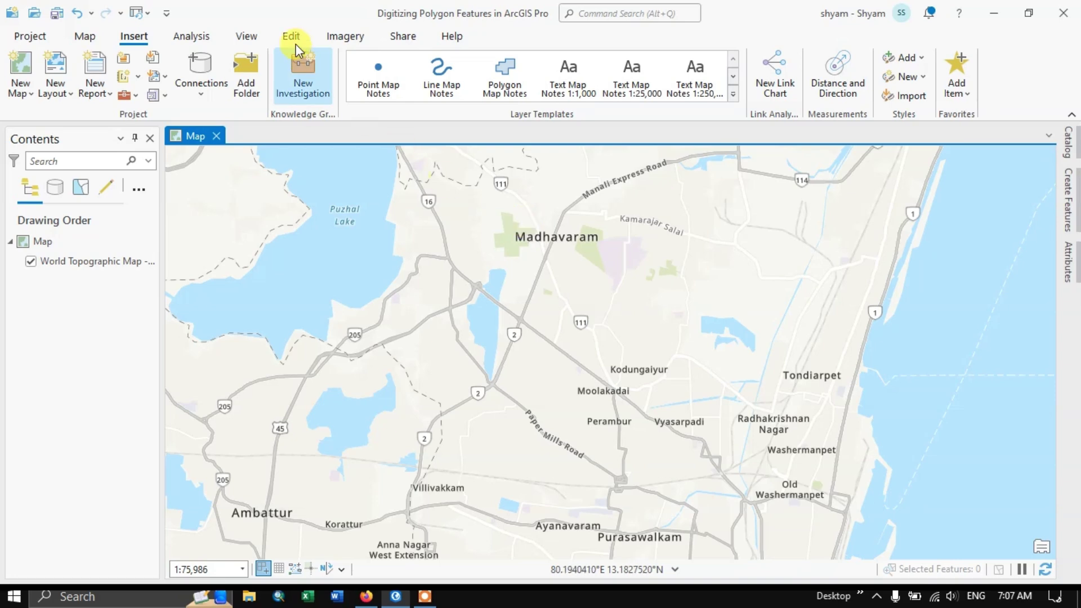
Add the Polygon.shp shapefile from the ArcGISPro folder on drive D: to the map
click(254, 37)
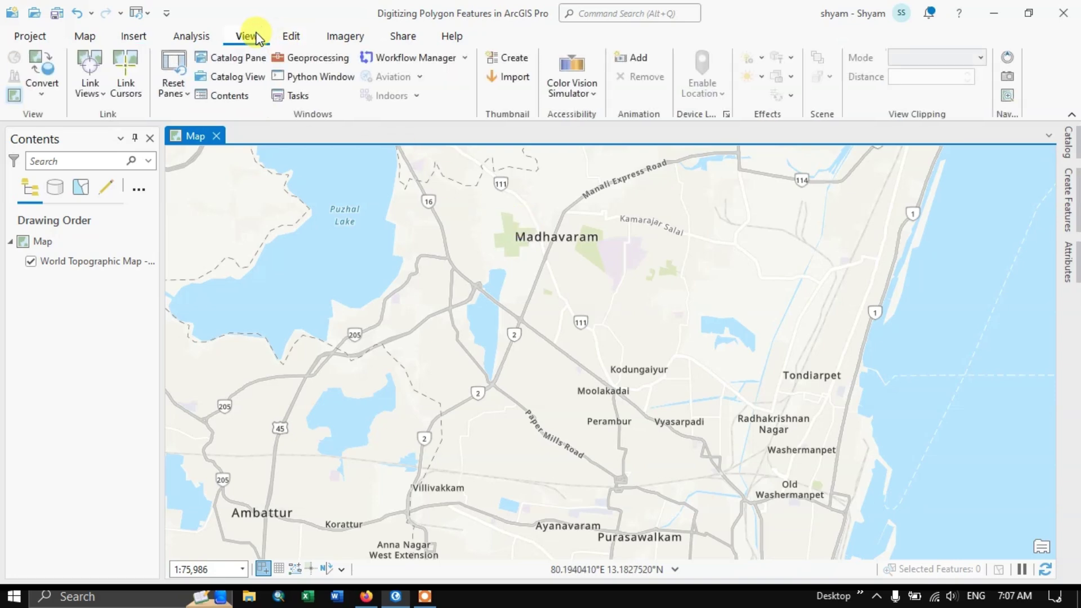
click(256, 62)
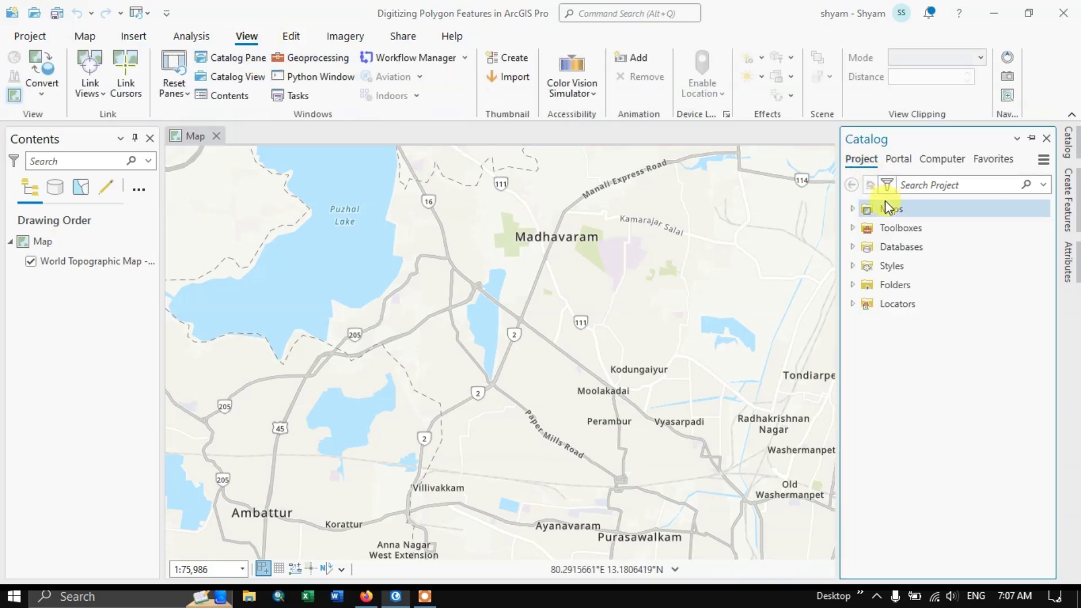
click(949, 161)
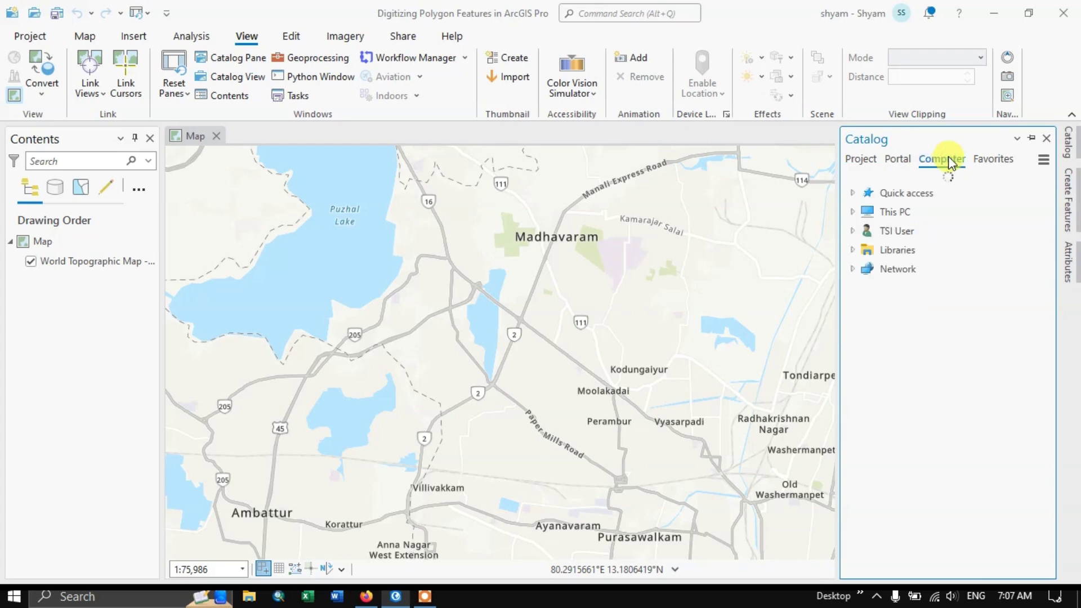
click(852, 202)
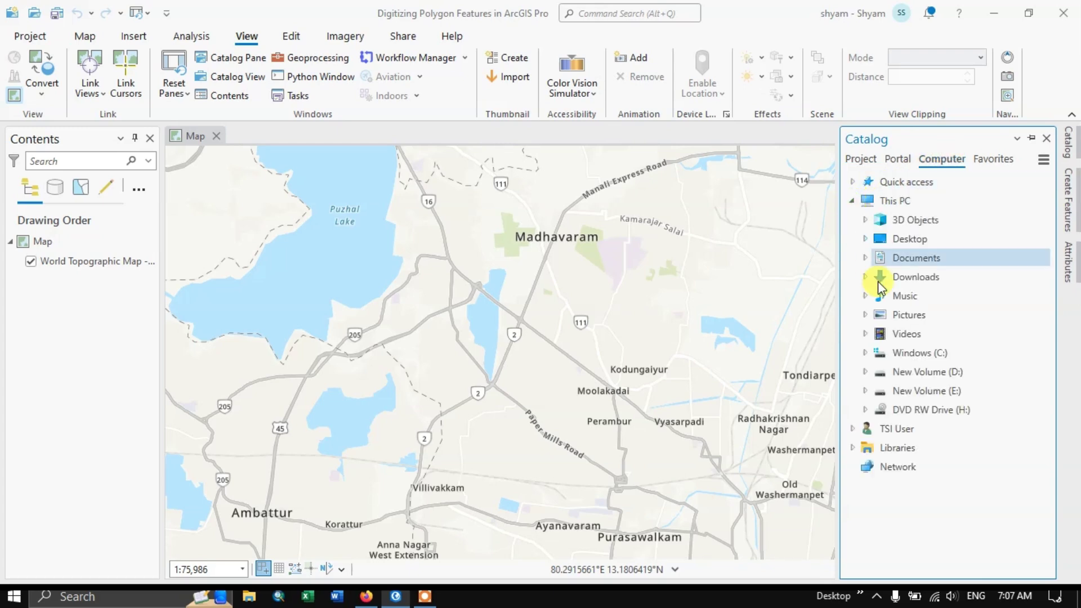
click(866, 372)
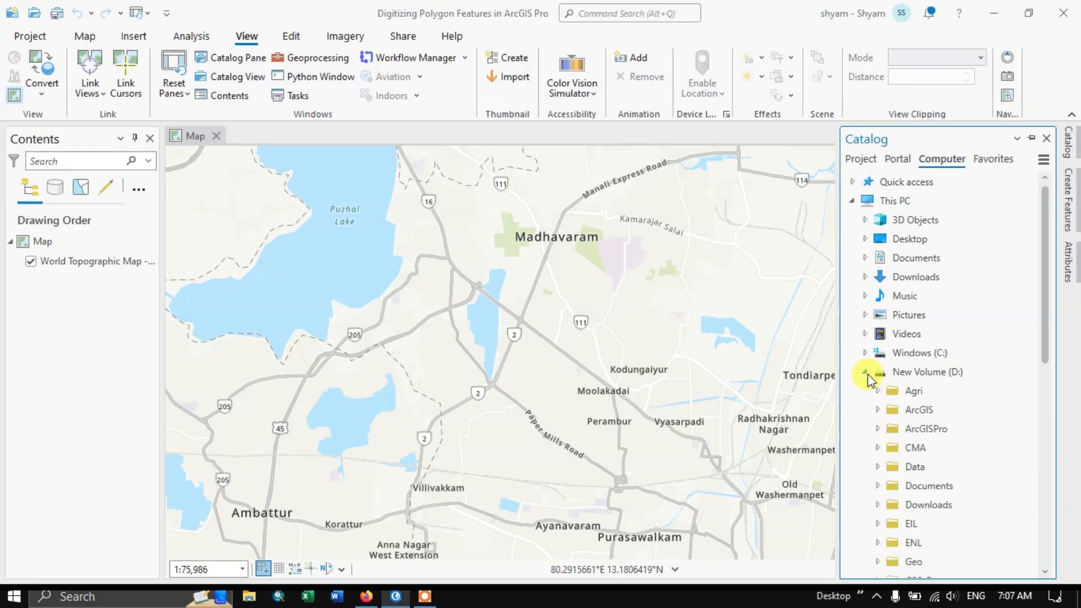
click(878, 429)
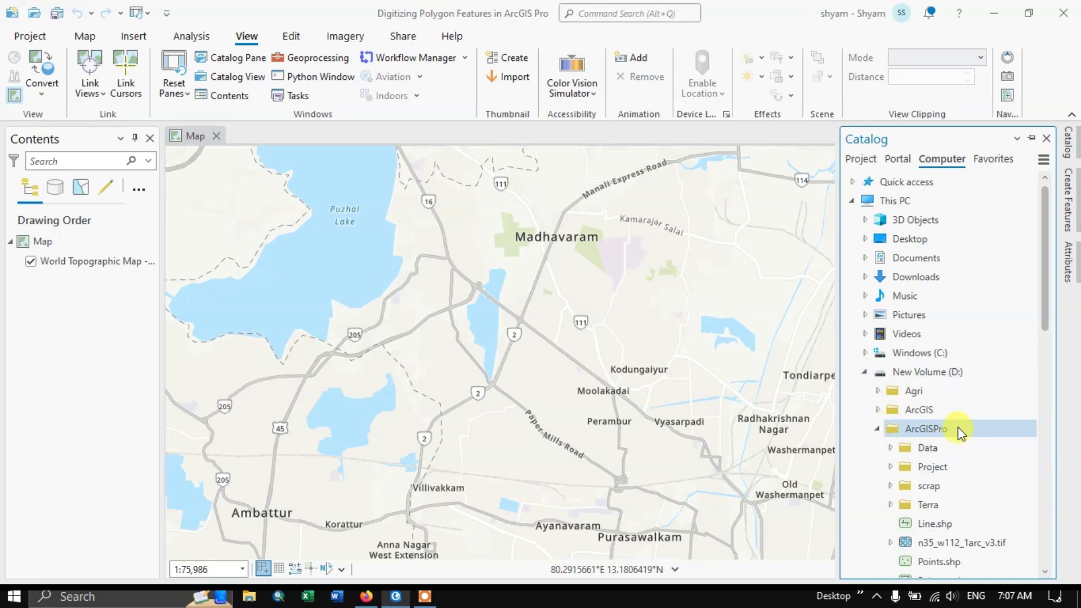
scroll(945, 540, down, 1)
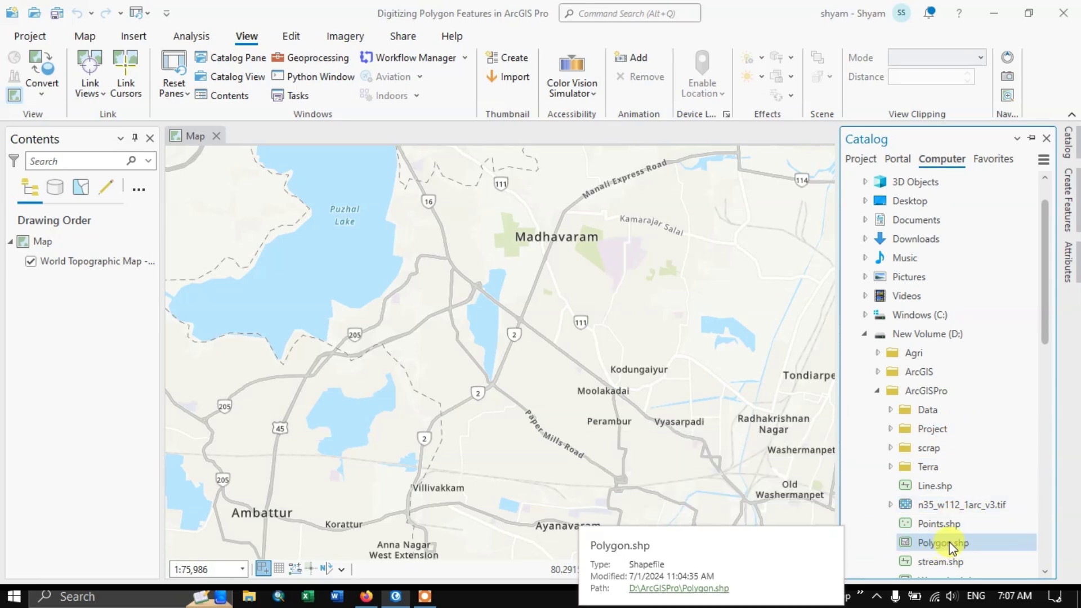
drag(950, 541, 238, 263)
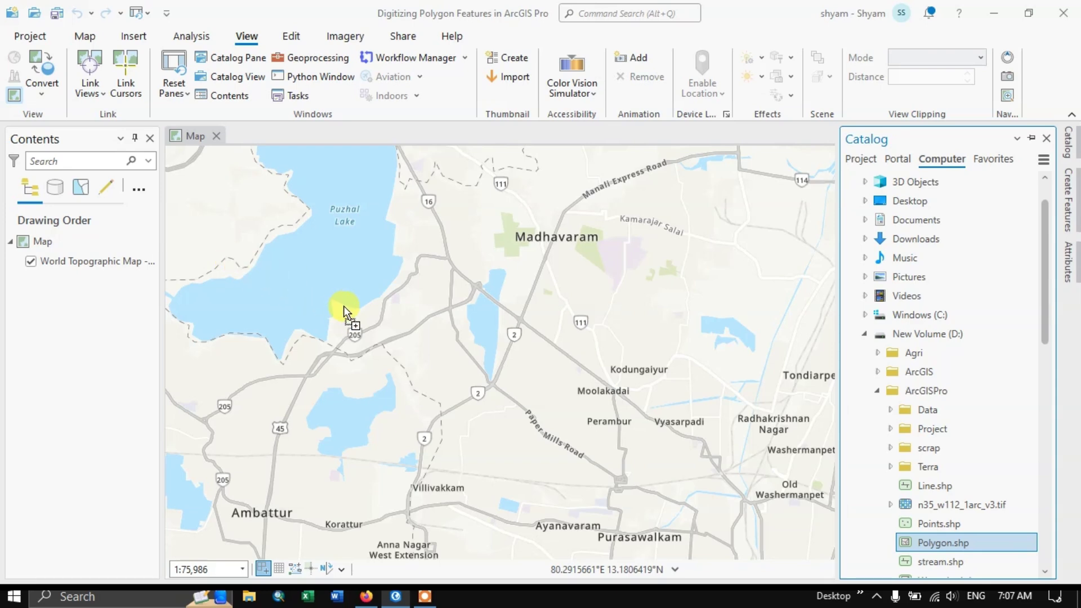
drag(436, 344, 435, 343)
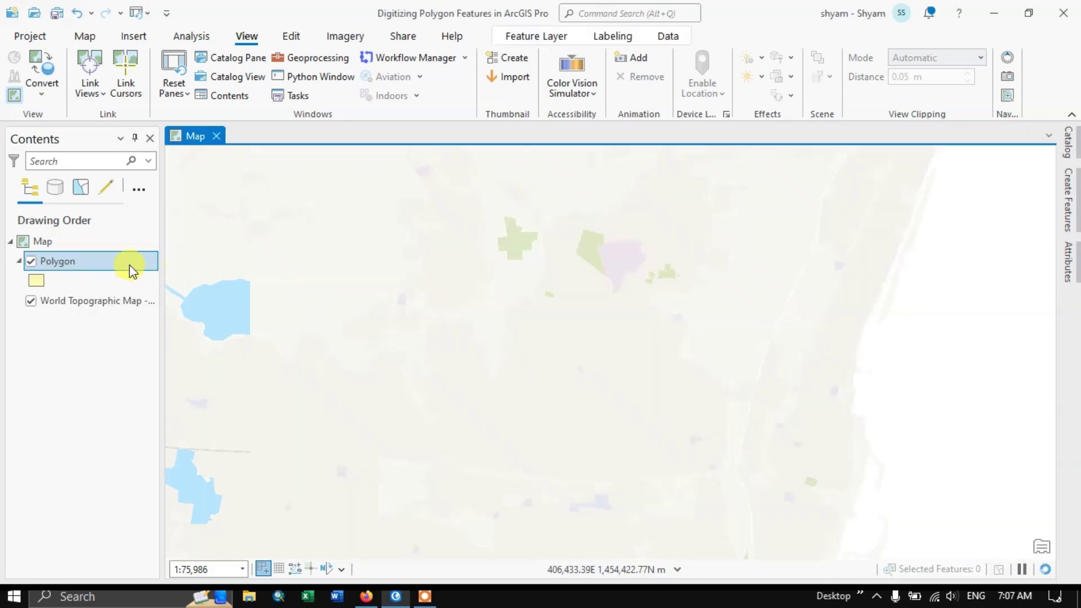
Review the attribute table of the Polygon layer and close it
right_click(86, 262)
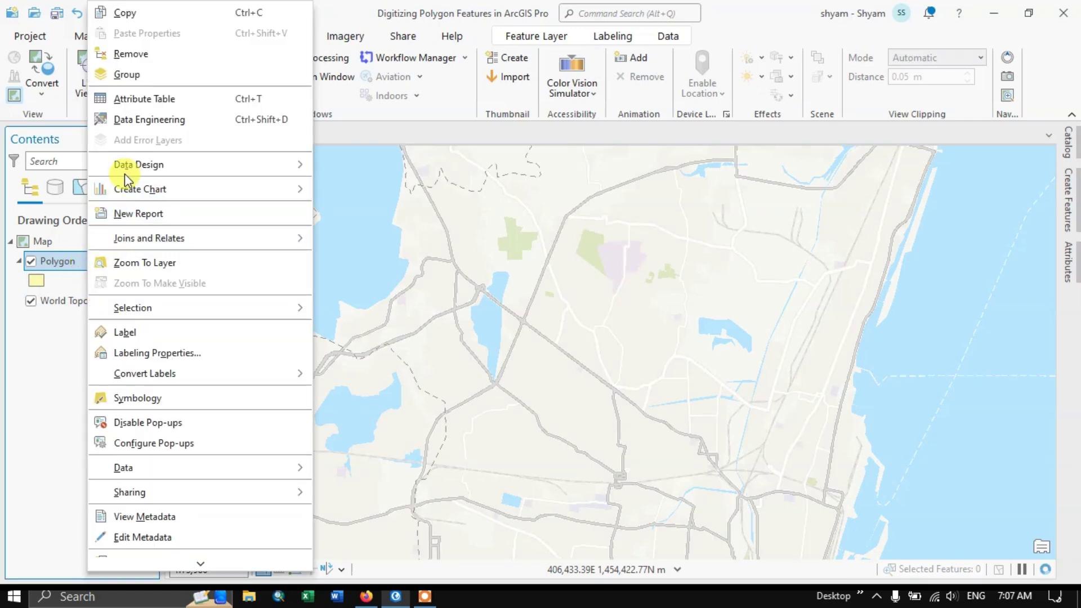
click(149, 99)
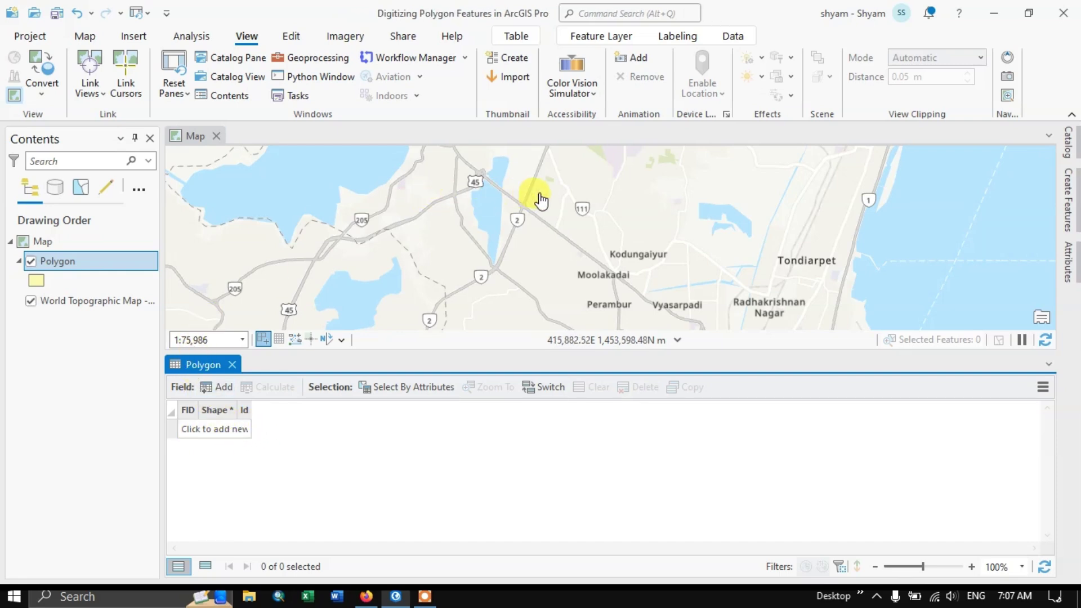
scroll(546, 201, down, 2)
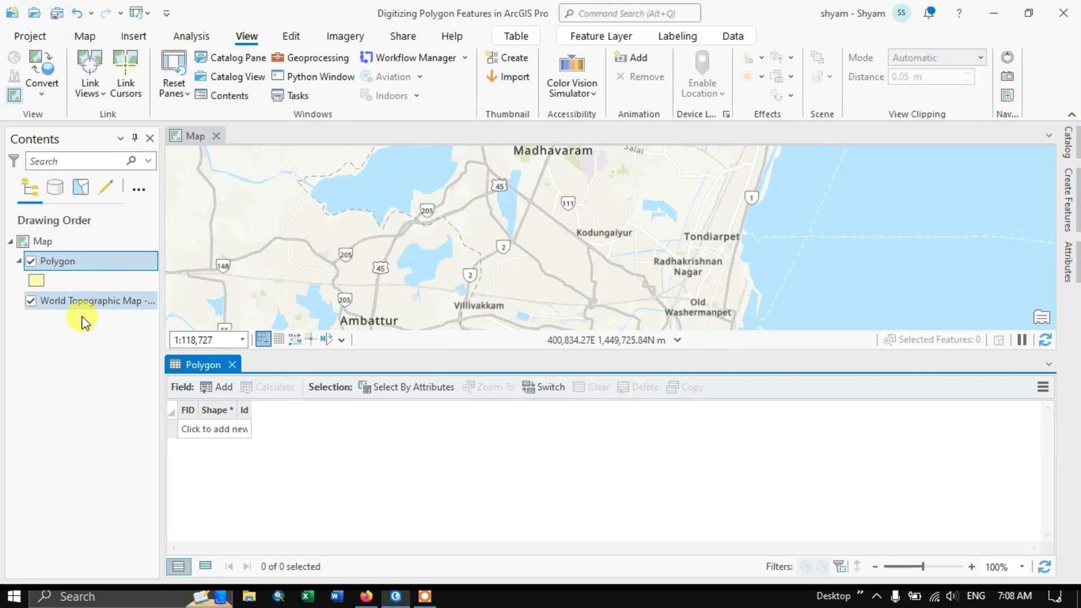
click(232, 365)
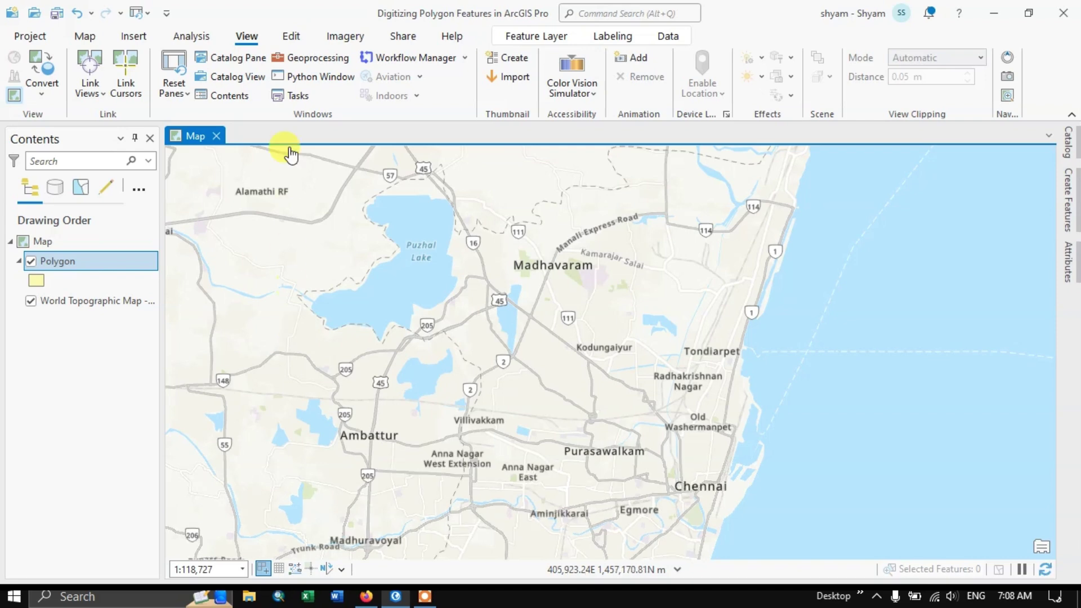
Start creating a new feature with the Polygon template and its Polygon construction tool
click(294, 37)
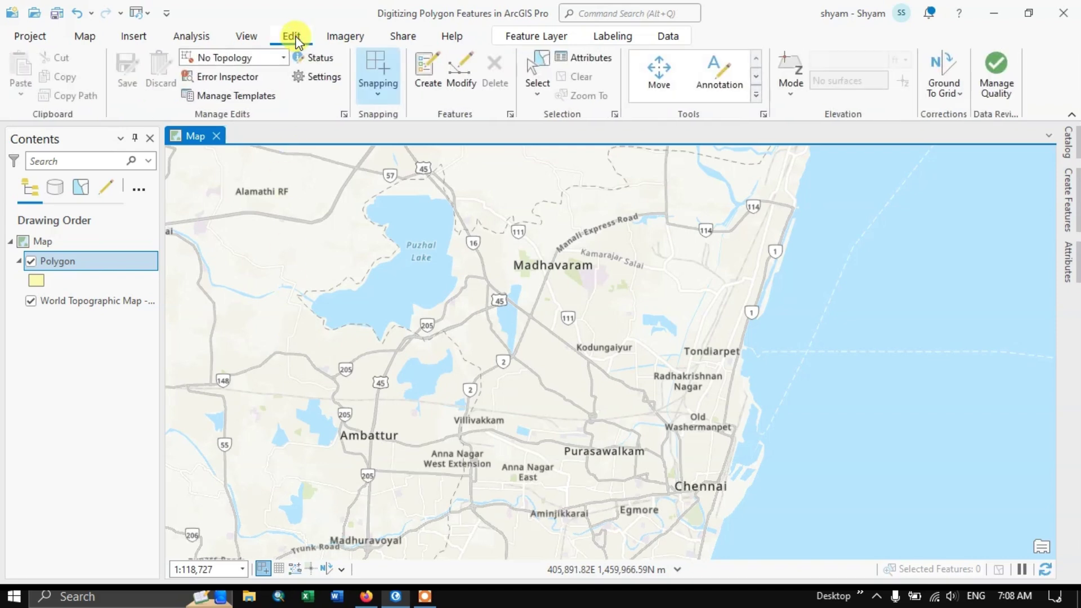
click(426, 79)
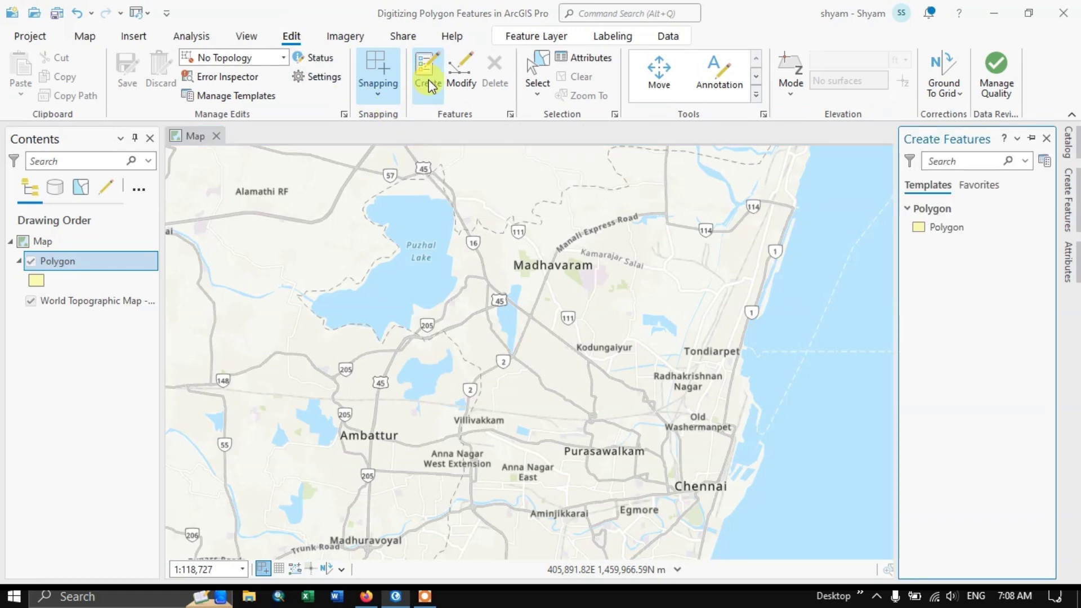
click(932, 235)
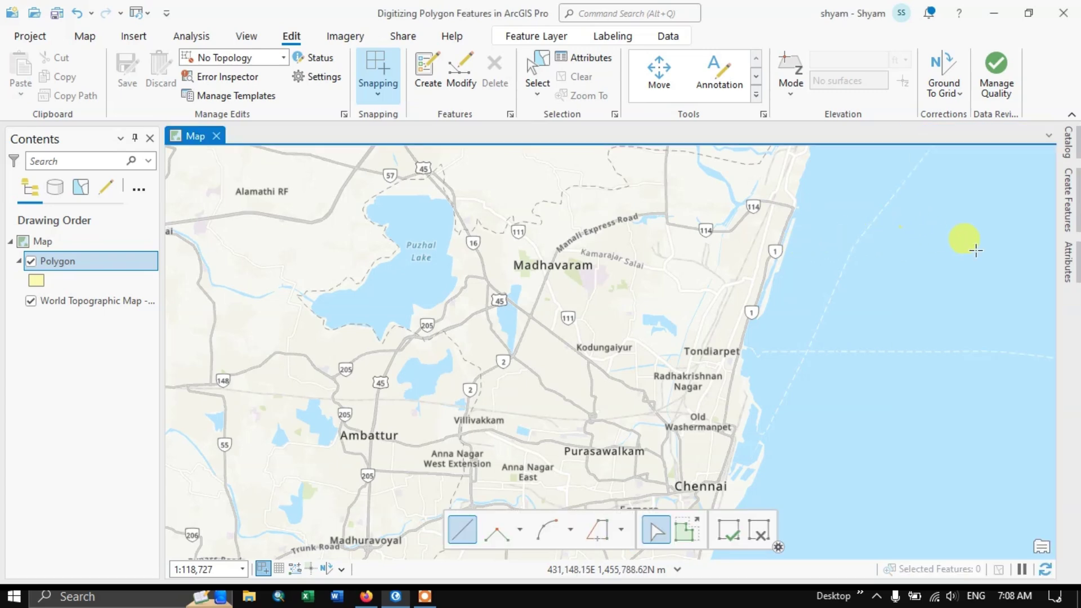
mouse_move(1072, 212)
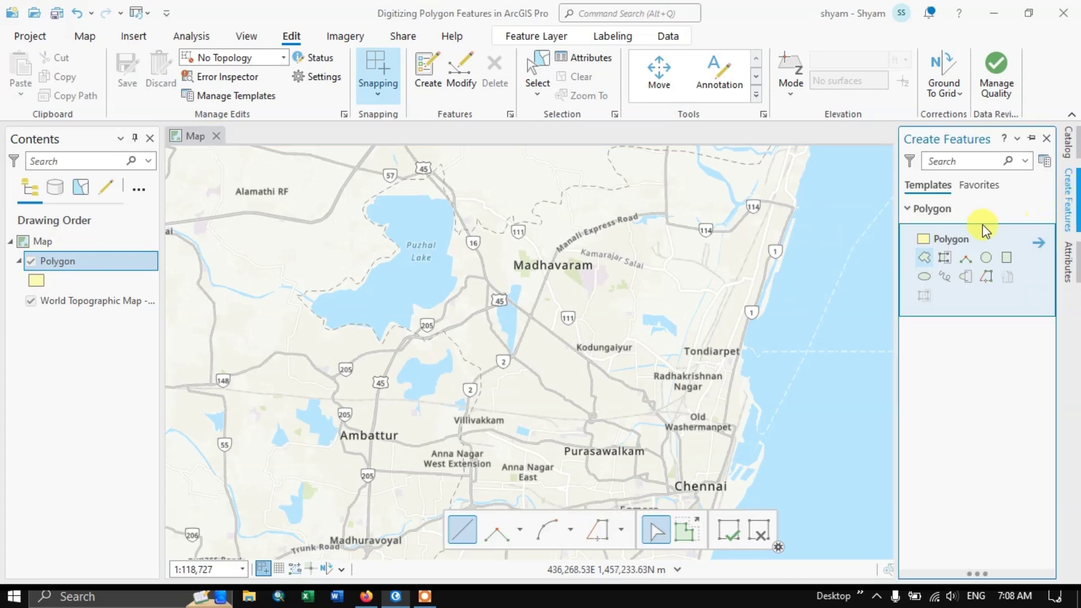
click(924, 258)
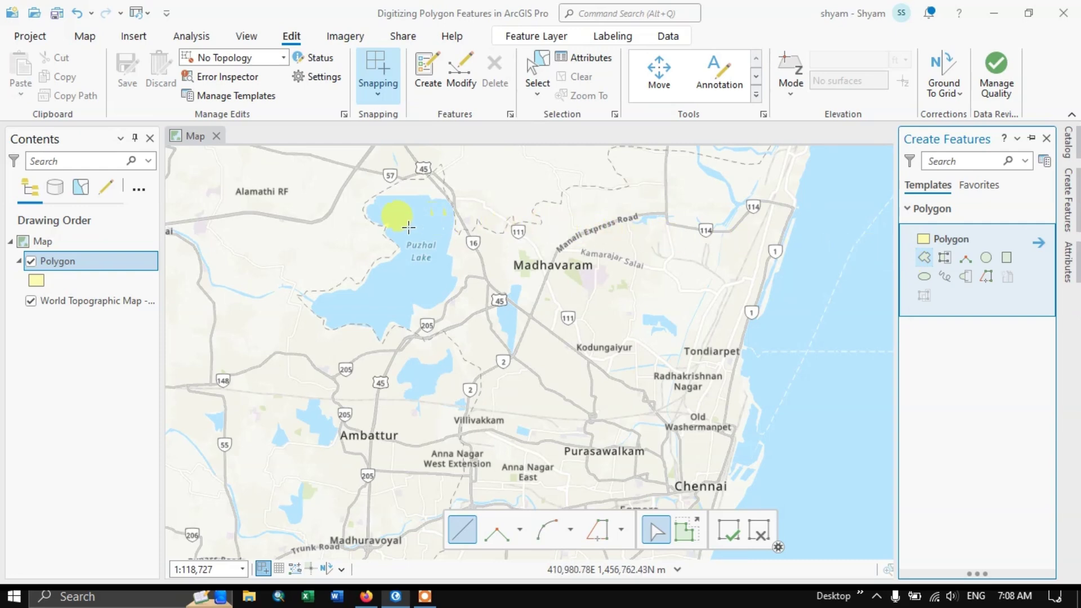
Begin digitizing the narrow lake southwest of Madhavaram, tracing its northwestern shore and the southern edge of the small inlet there
scroll(400, 226, down, 2)
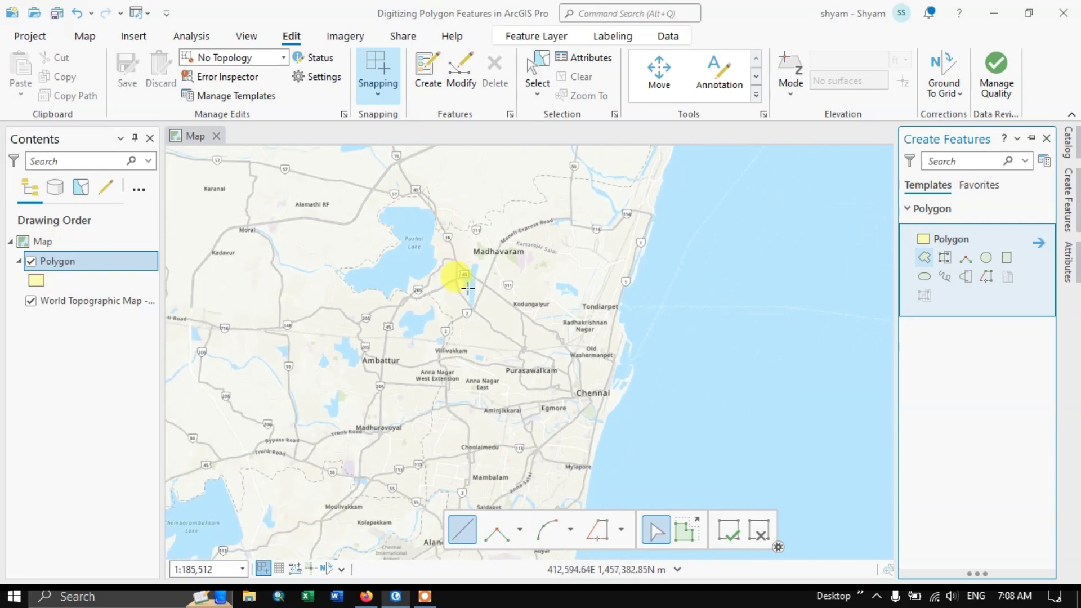
scroll(458, 285, up, 2)
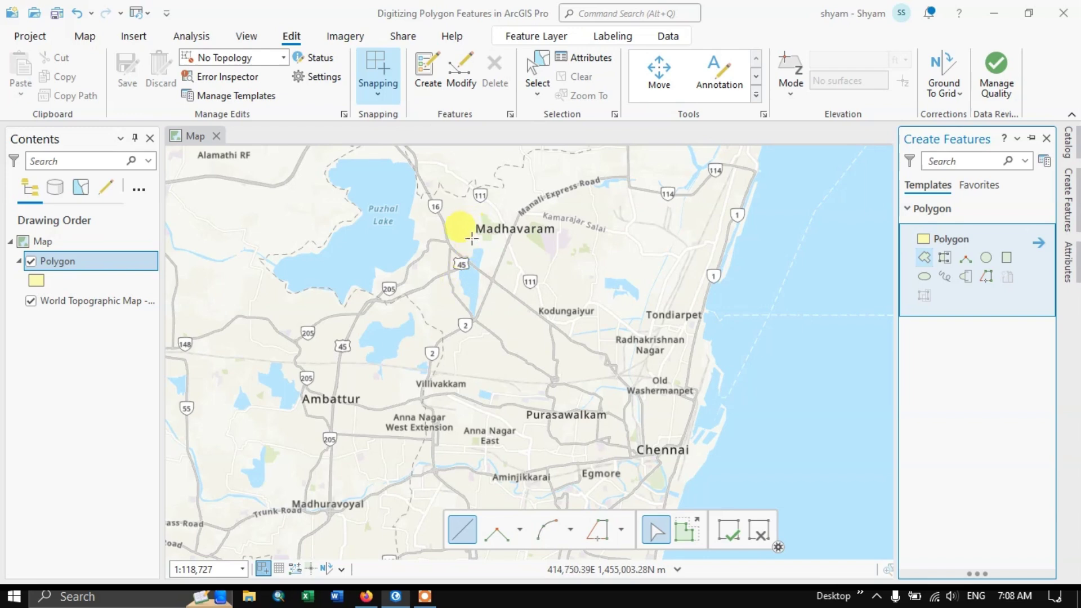
scroll(476, 245, up, 2)
scroll(477, 246, up, 4)
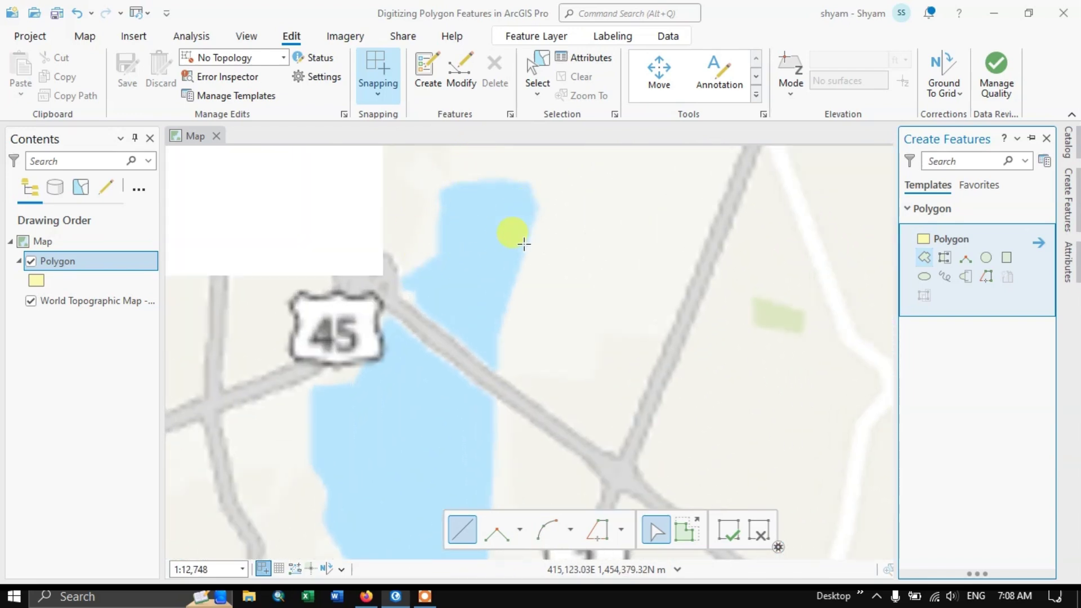
scroll(402, 257, down, 4)
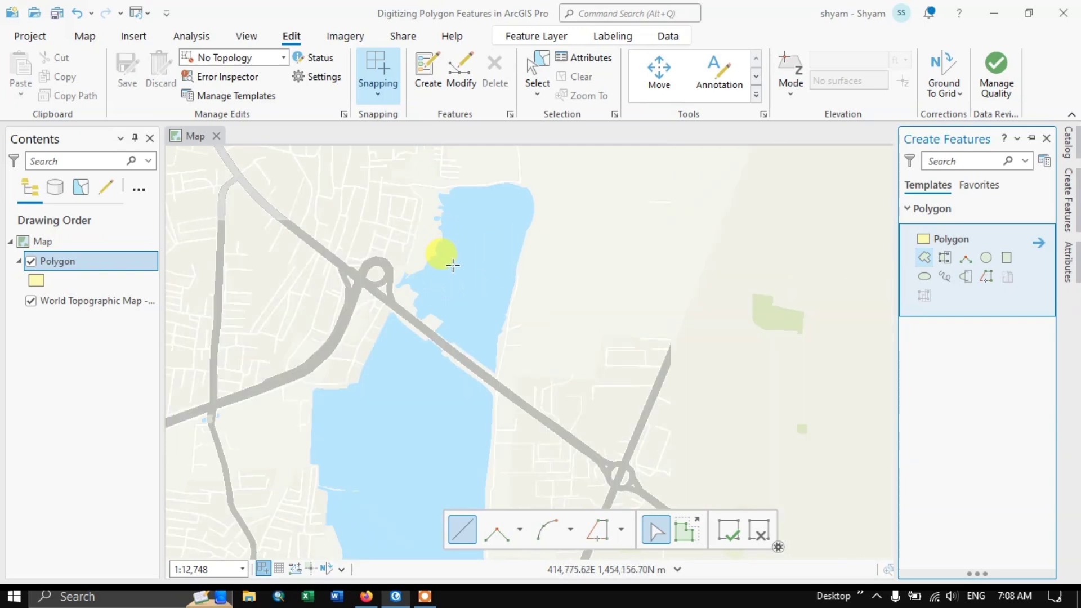
scroll(459, 186, down, 5)
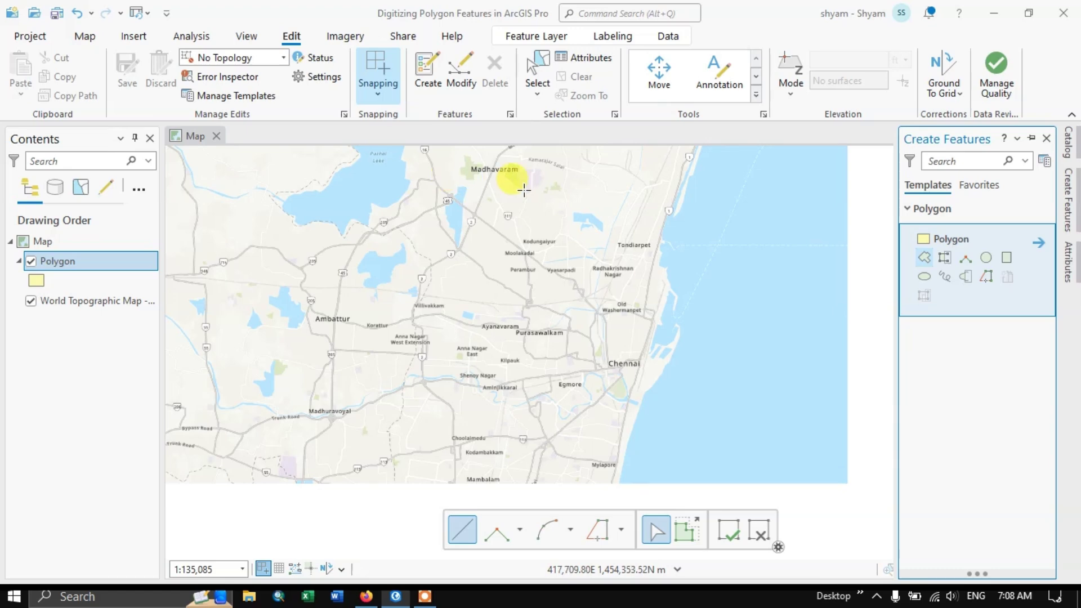
scroll(444, 186, up, 3)
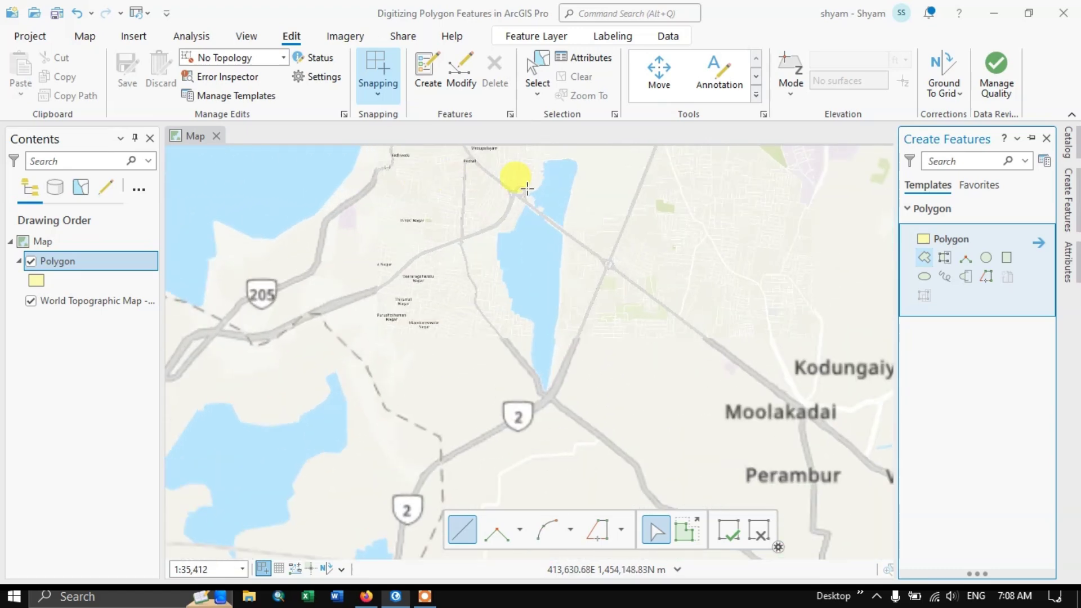
drag(620, 185, 611, 279)
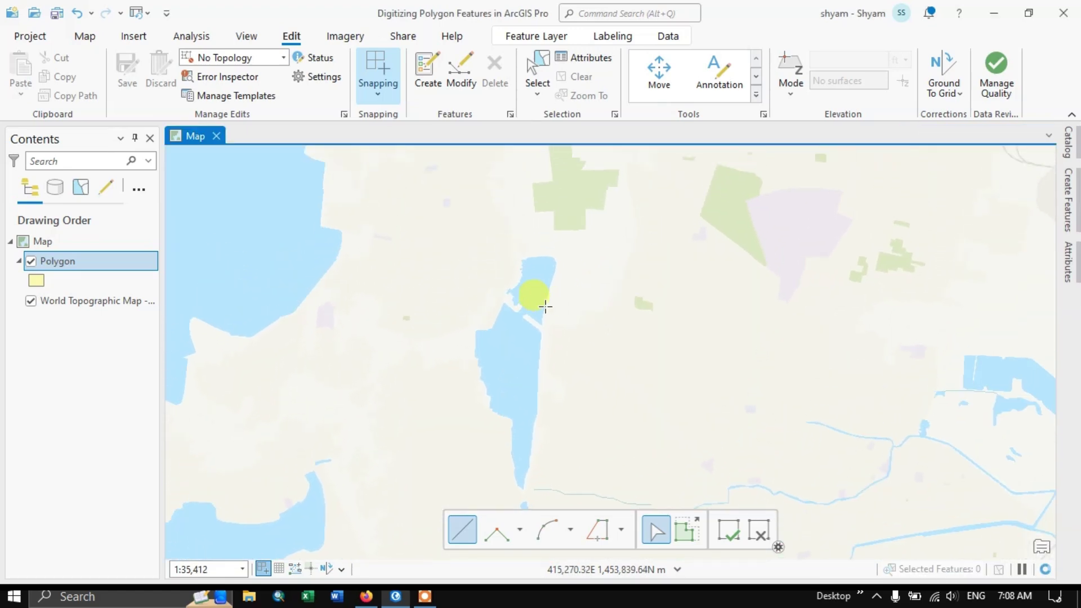
scroll(536, 295, up, 1)
scroll(521, 232, up, 3)
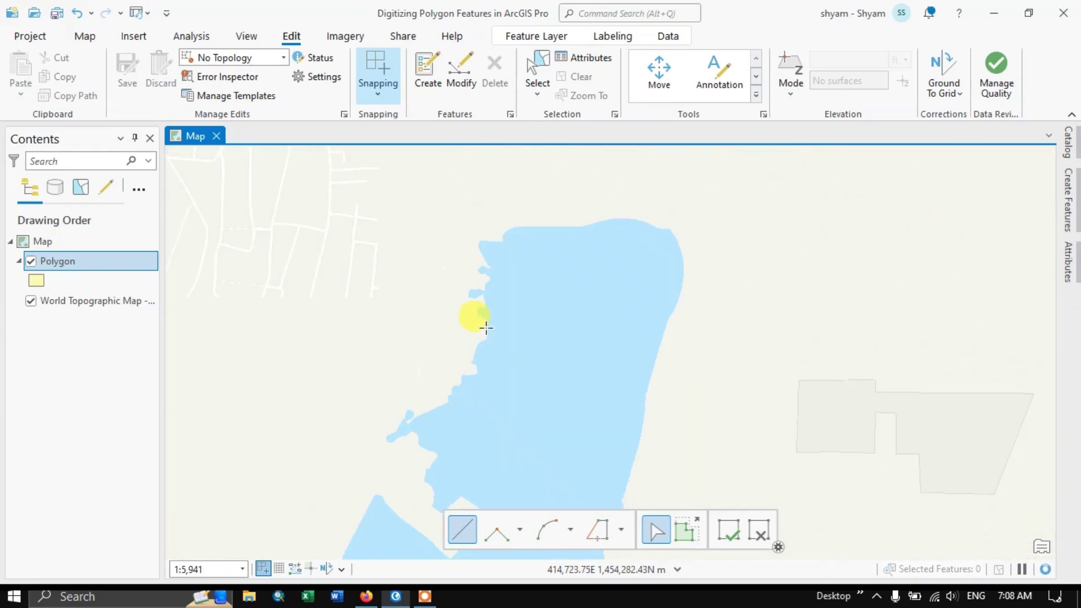
scroll(491, 299, up, 3)
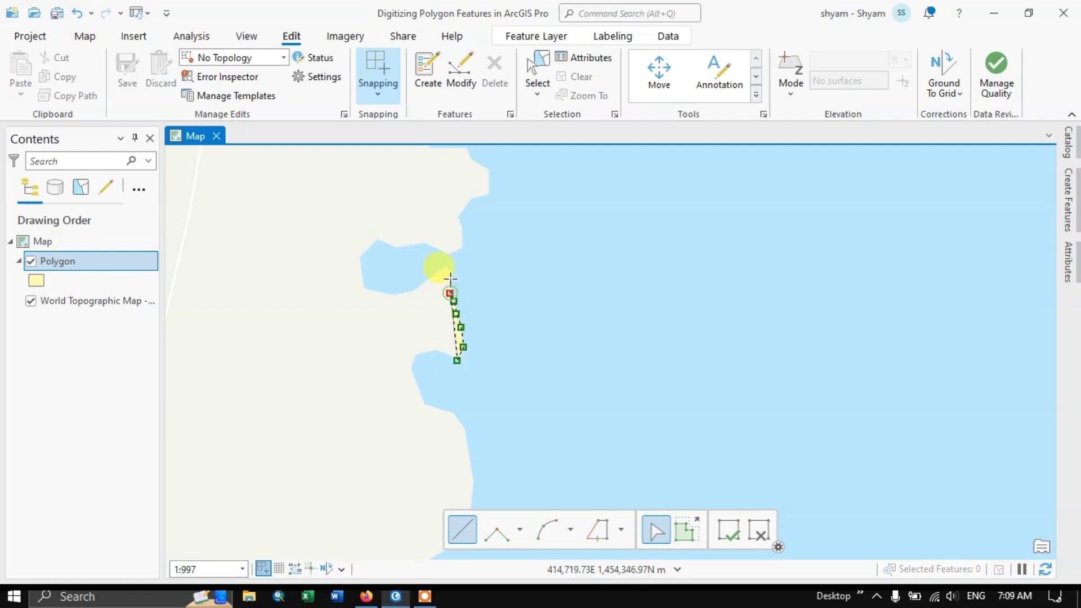
click(444, 265)
click(425, 277)
click(407, 291)
click(365, 289)
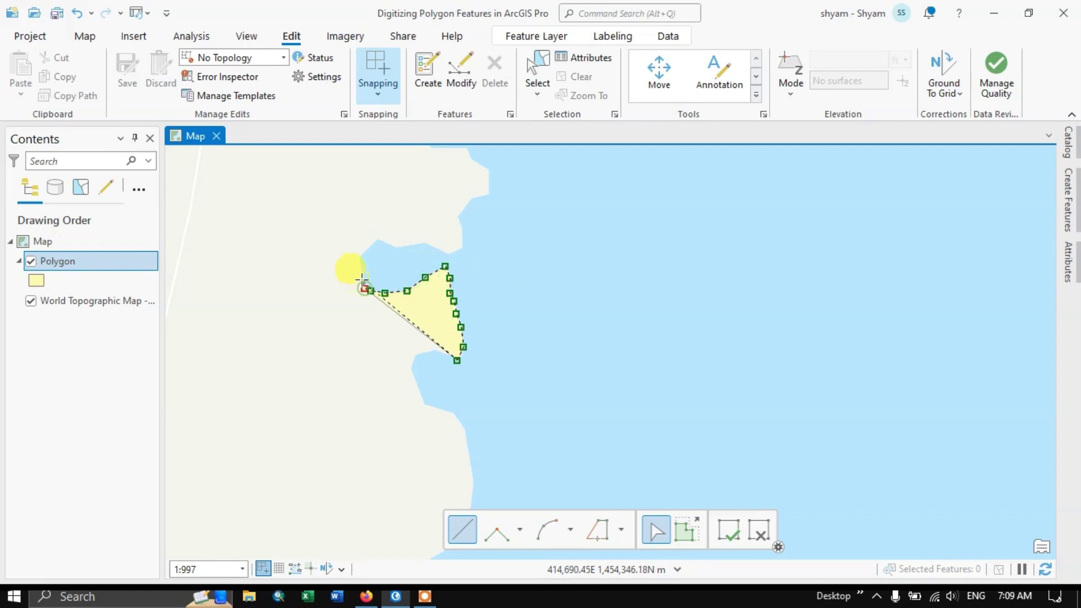
Continue the lake outline around the western end and along the northern edge of the small inlet
click(359, 271)
click(360, 258)
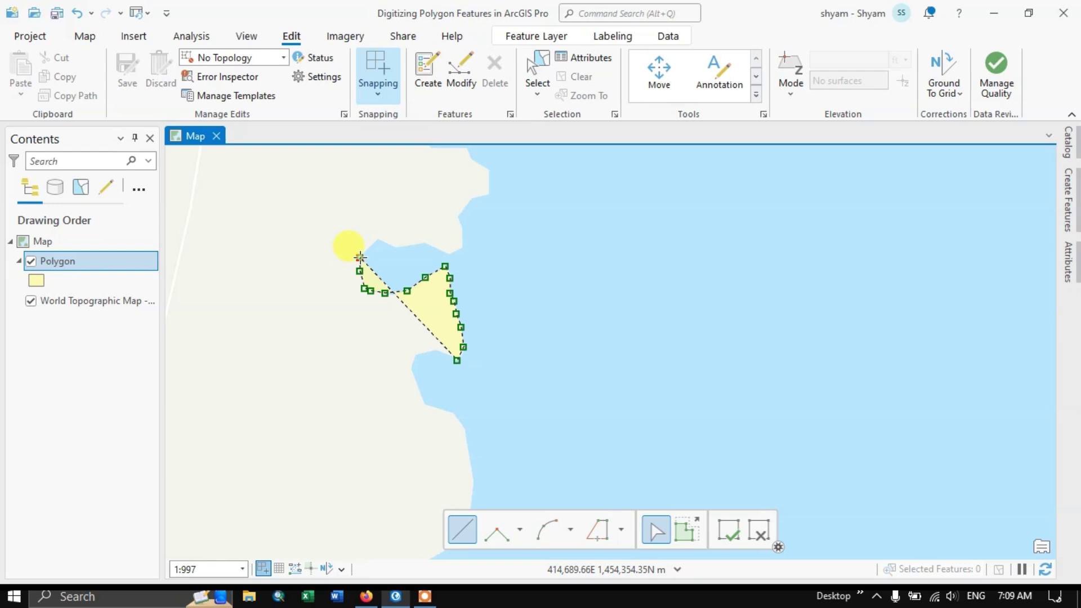
click(378, 239)
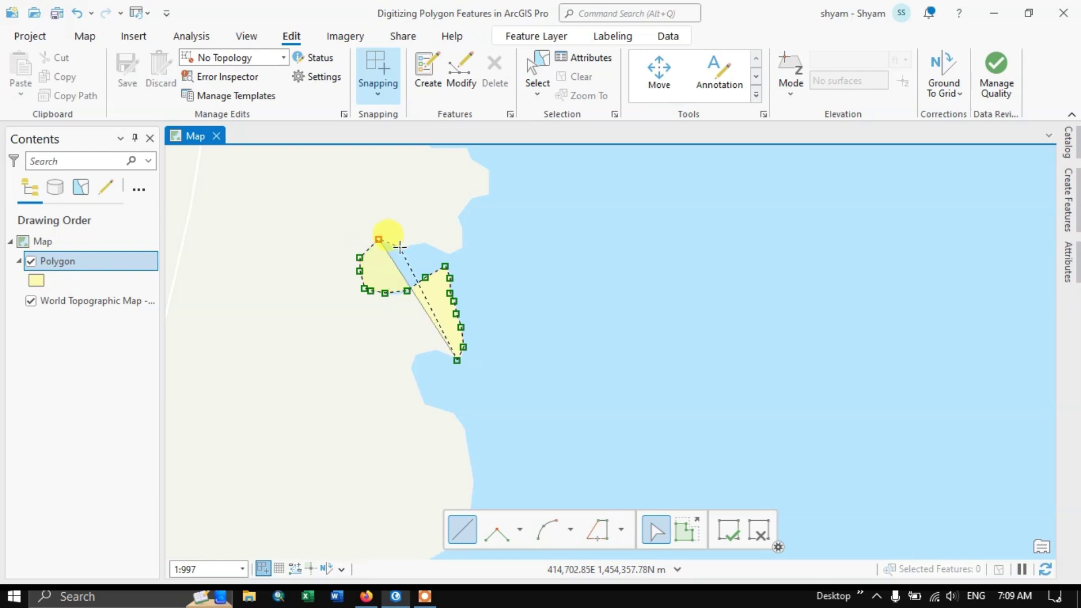
click(394, 247)
click(414, 245)
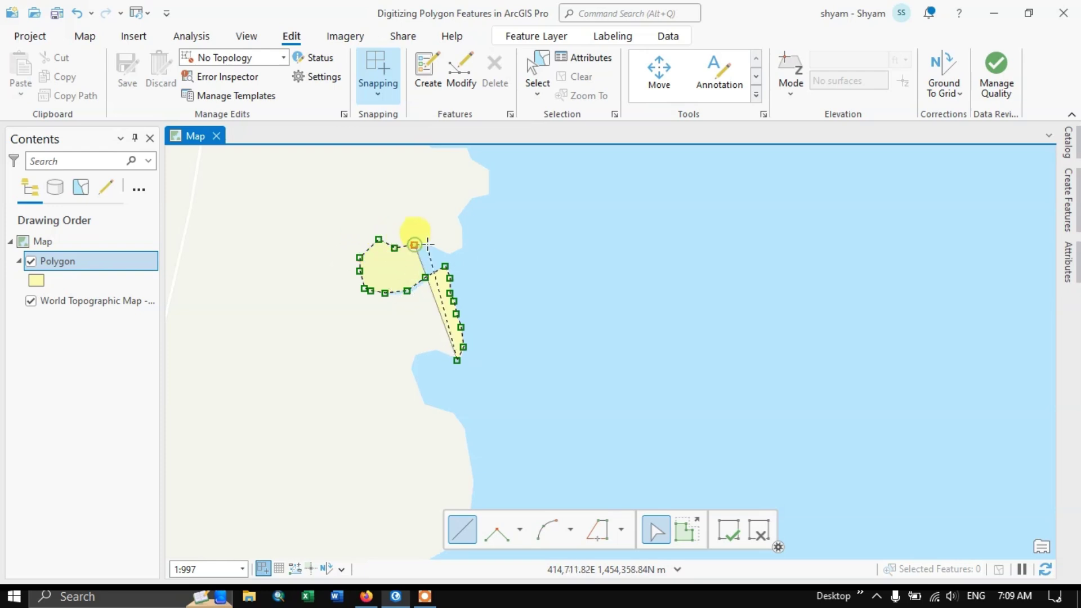
click(428, 245)
Trace the lake's western shoreline north of the inlet, around the small land projection
click(461, 247)
click(461, 230)
click(456, 219)
click(465, 211)
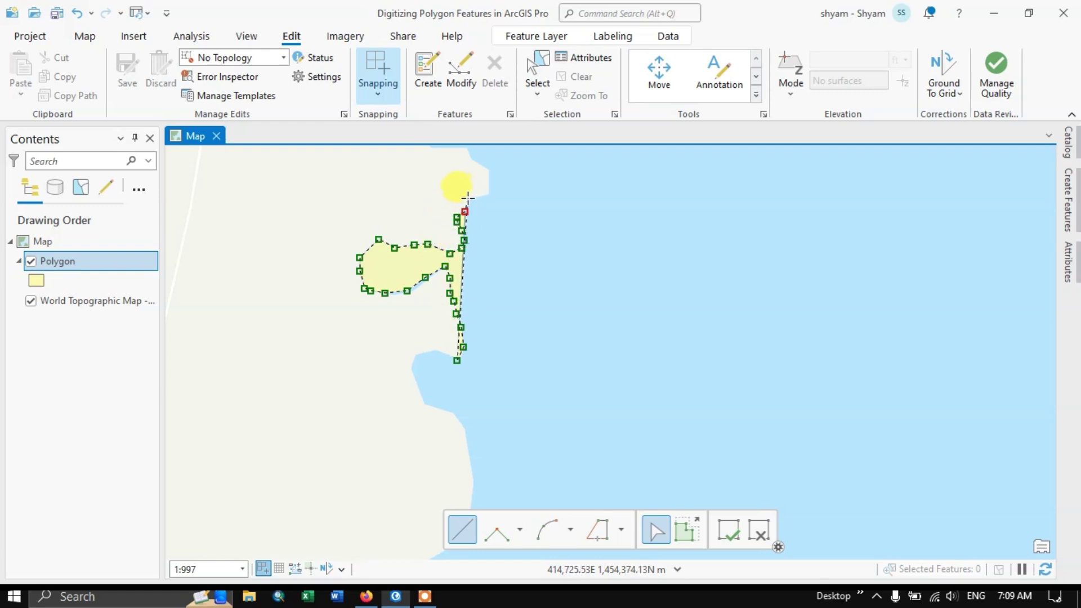
click(471, 198)
click(487, 195)
click(487, 167)
click(474, 161)
Extend the lake outline around the second small inlet and pointed headland, up through the bay and along its northern edge
drag(488, 210, 536, 416)
click(511, 353)
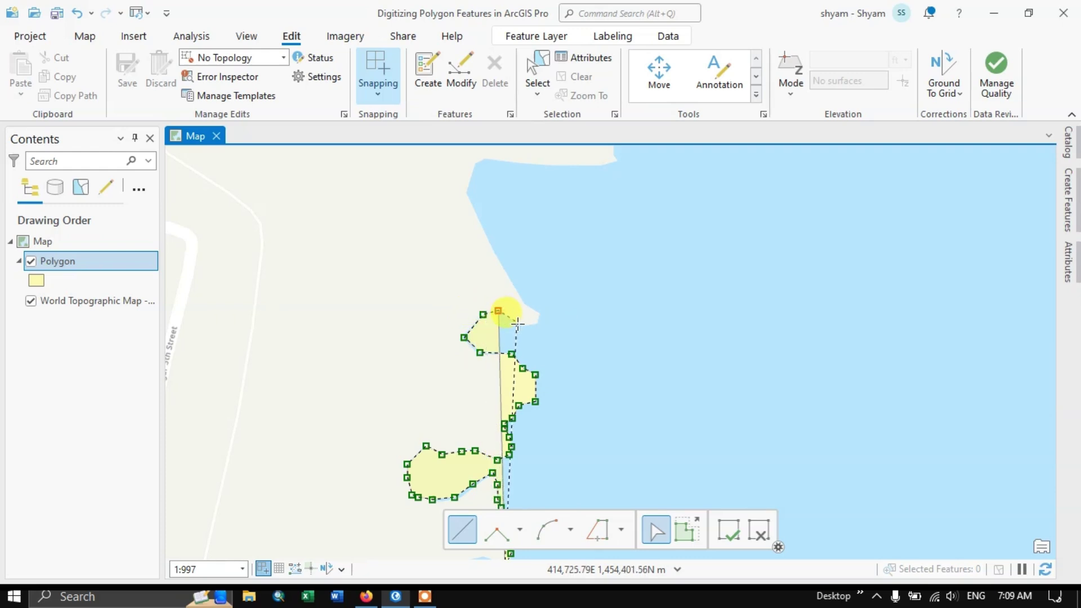
drag(536, 324, 538, 323)
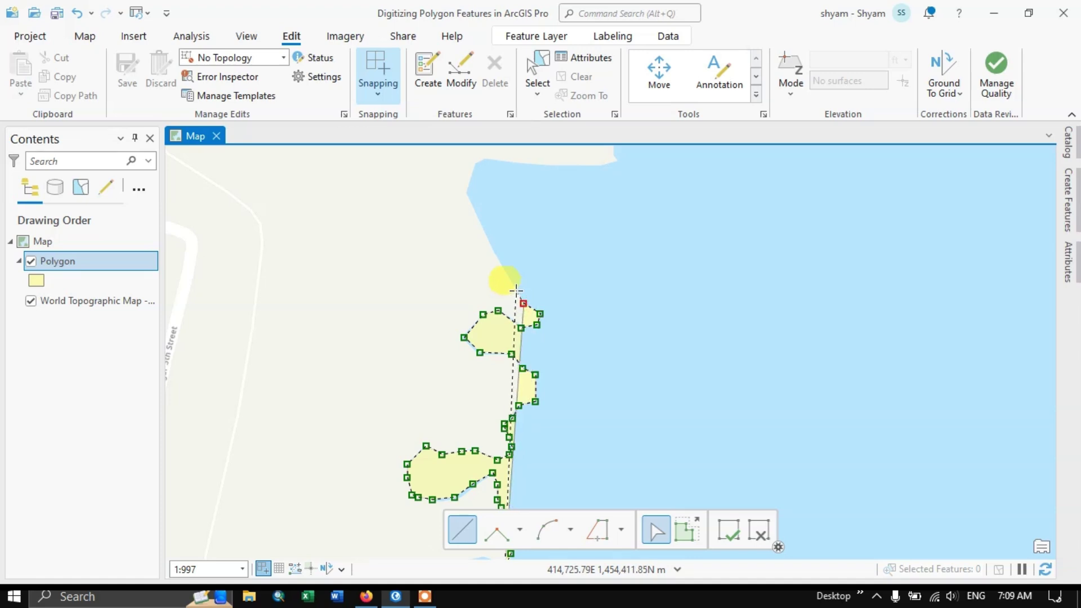
drag(482, 227, 464, 194)
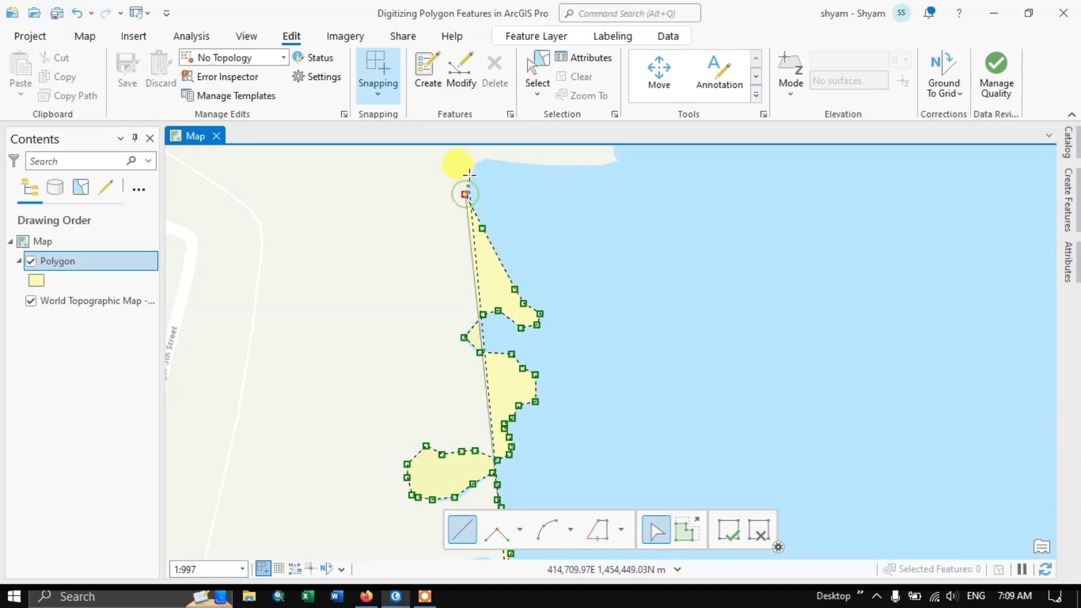
drag(477, 158, 617, 159)
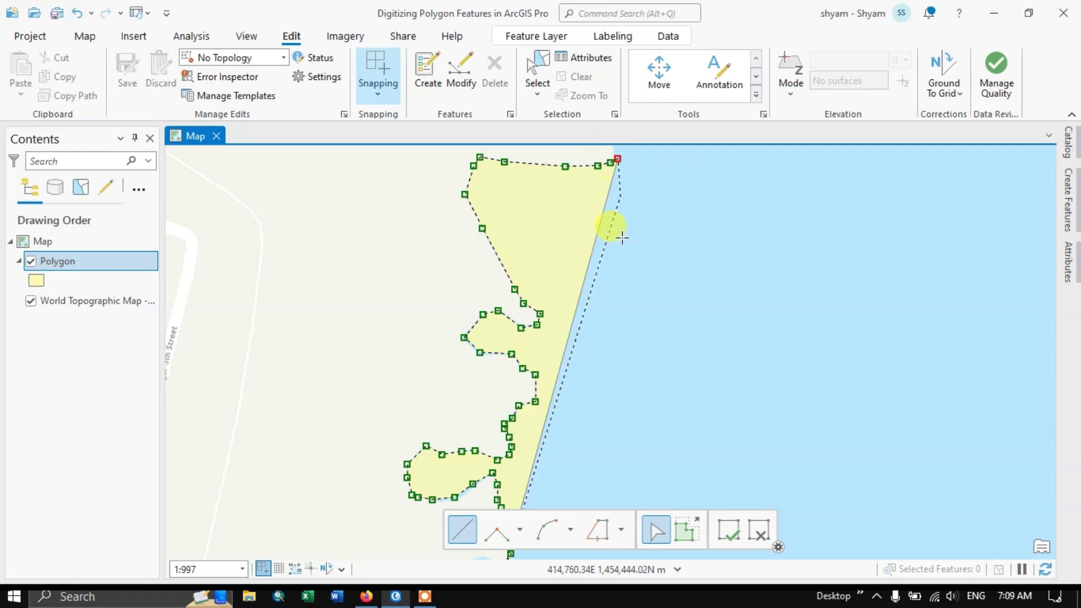
Trace the curved northwestern corner of the lake up to the start of the straight northern shore
scroll(620, 283, down, 1)
scroll(620, 284, down, 3)
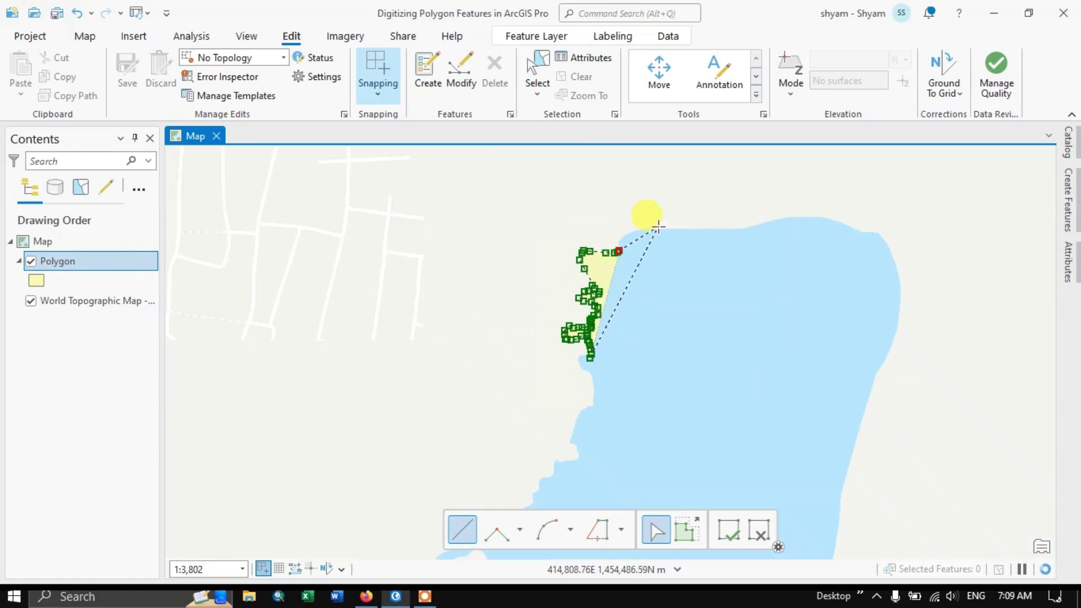
scroll(653, 219, up, 2)
scroll(586, 241, up, 4)
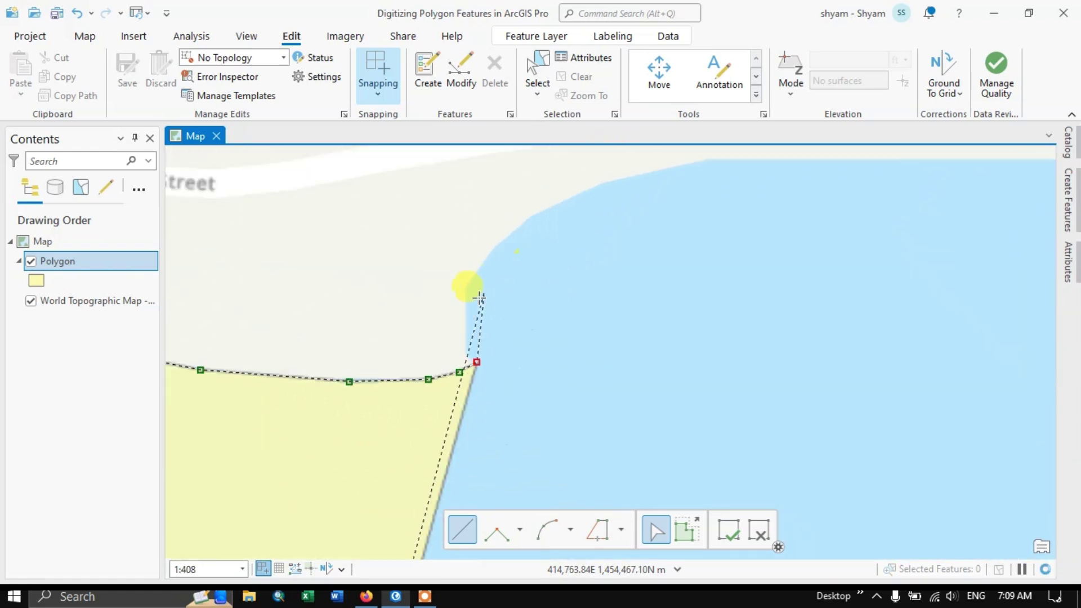
click(467, 355)
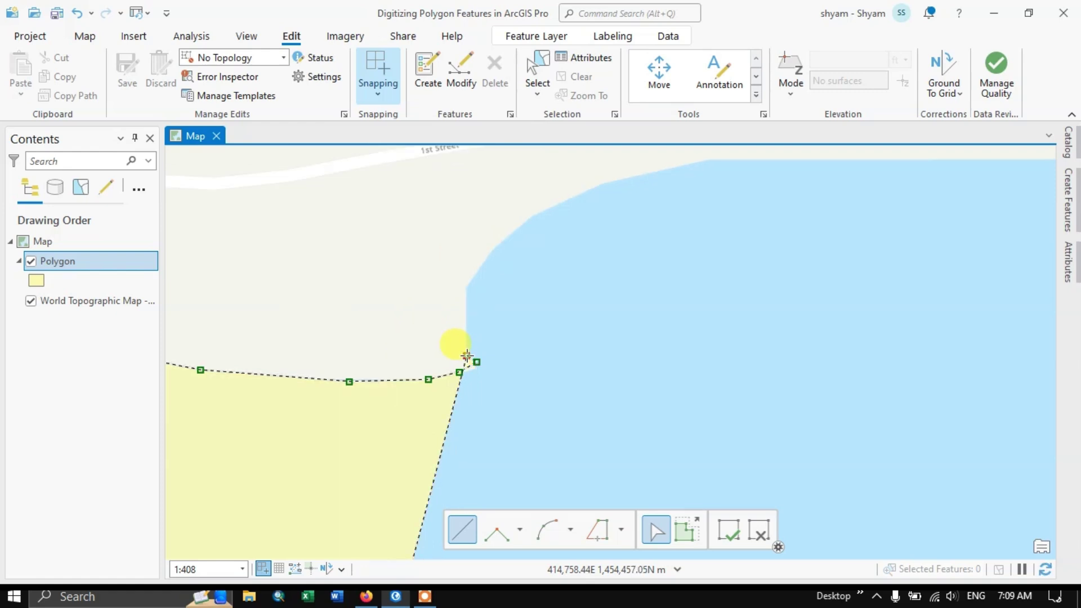
click(465, 330)
click(465, 288)
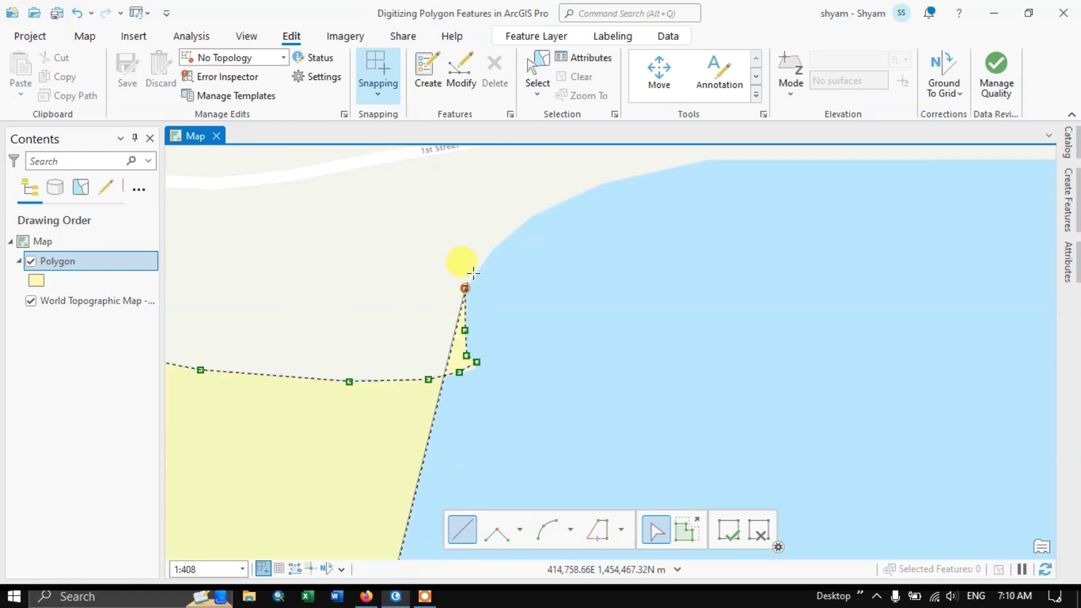
click(486, 255)
click(516, 227)
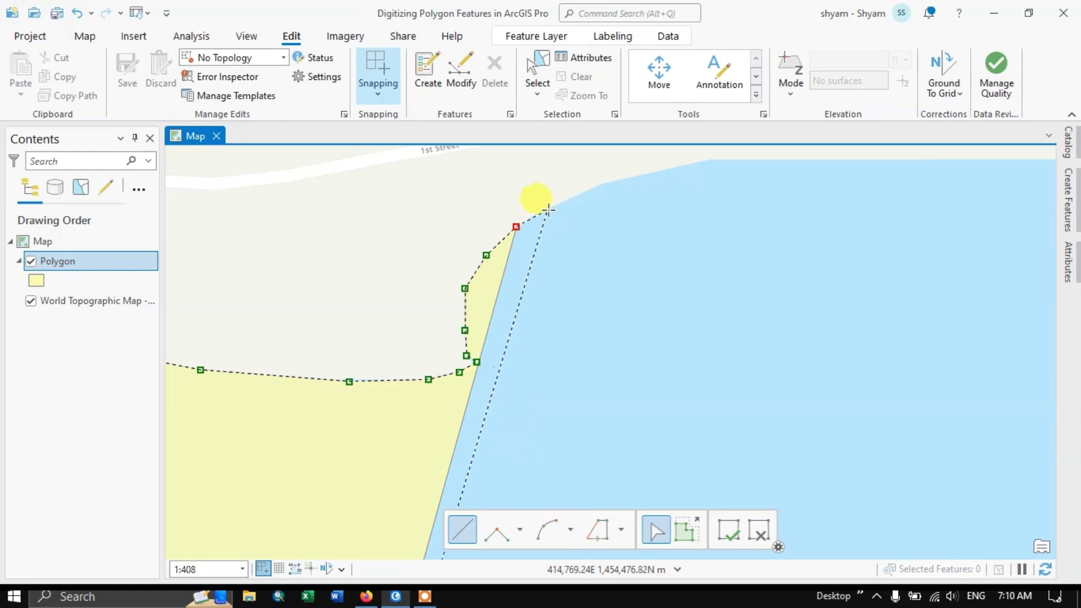
click(548, 209)
click(581, 196)
click(618, 179)
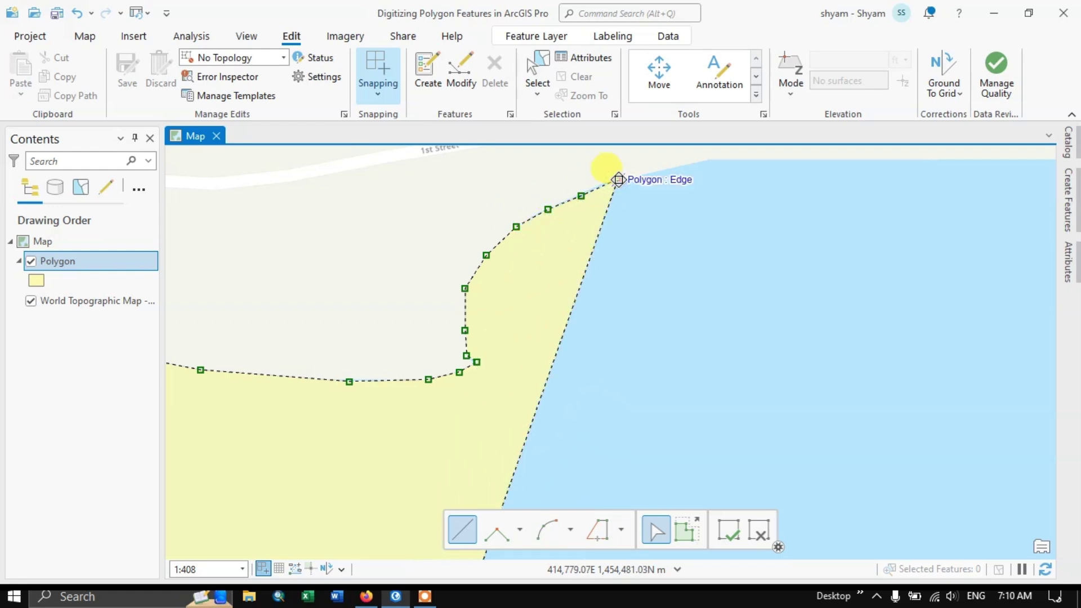
click(669, 168)
click(708, 157)
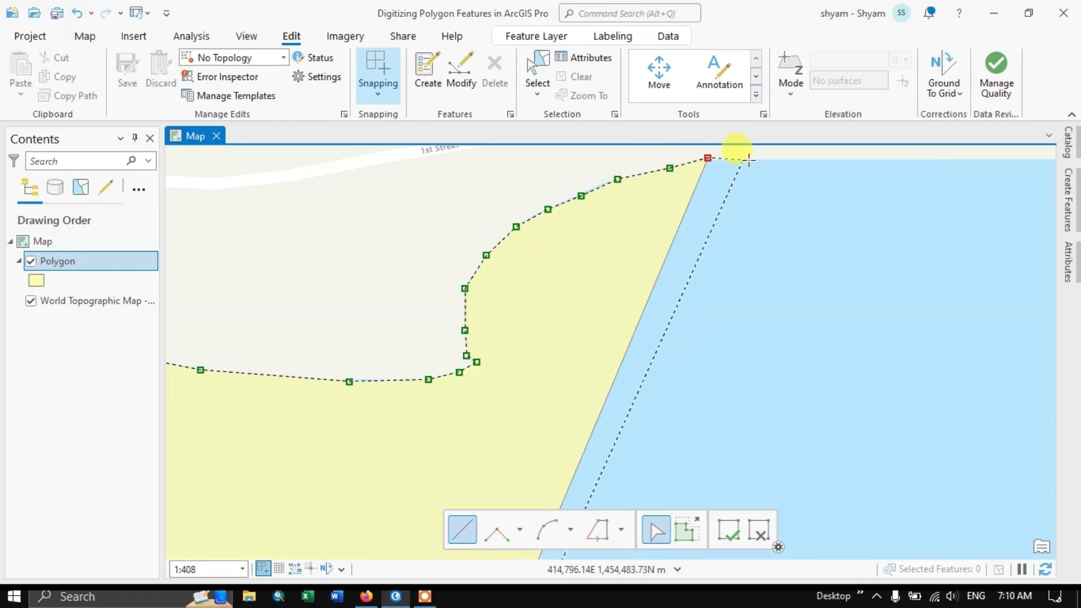
Trace the straight stretch of the lake's northern shore eastward, placing outline vertices along the water's edge below 1st Street
click(828, 159)
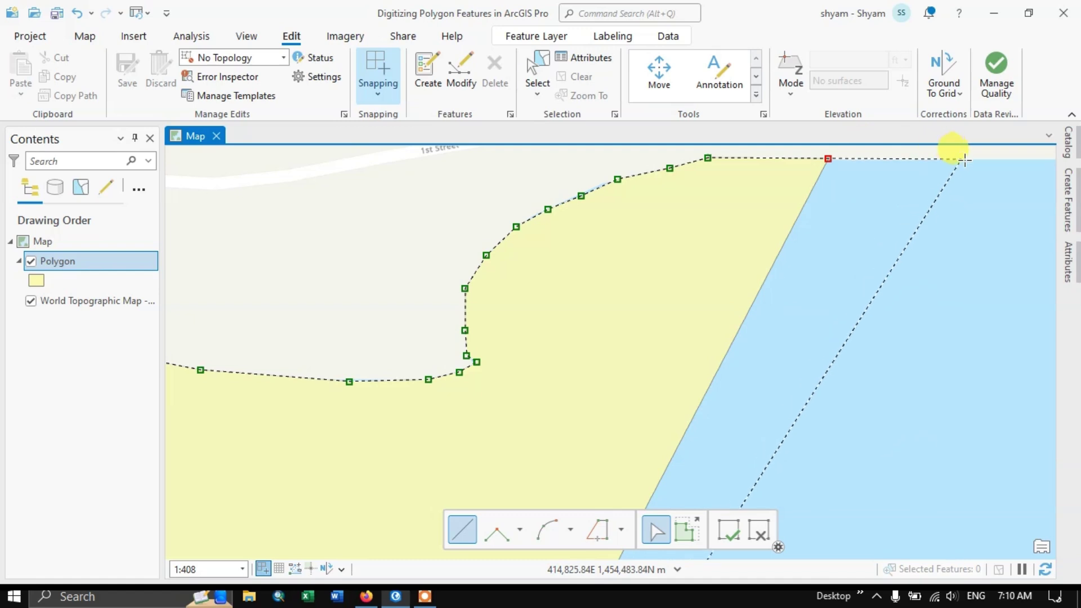
click(975, 159)
scroll(523, 171, down, 3)
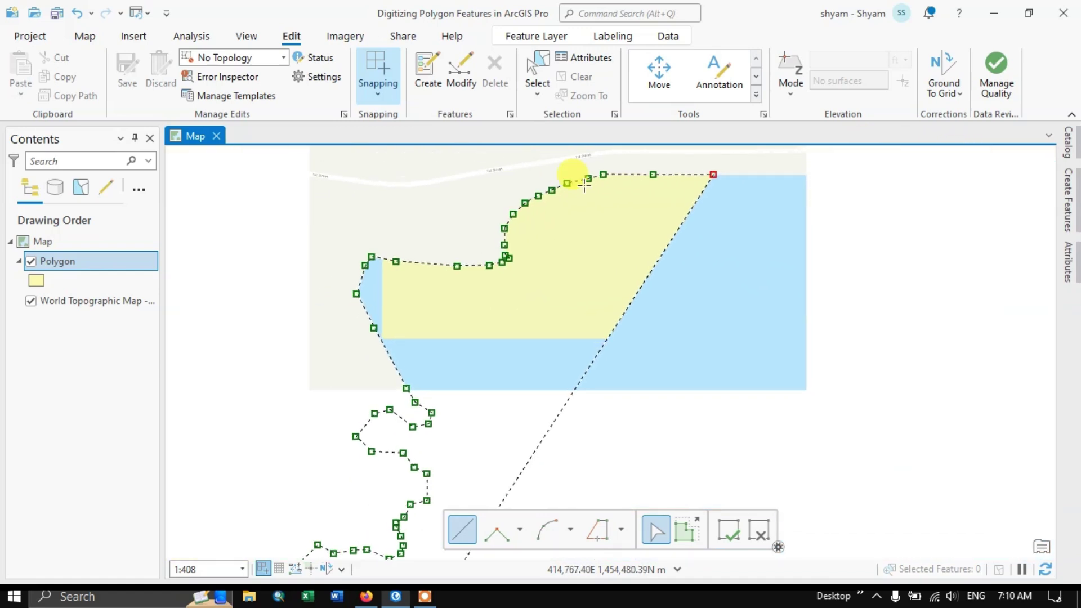
scroll(772, 164, down, 3)
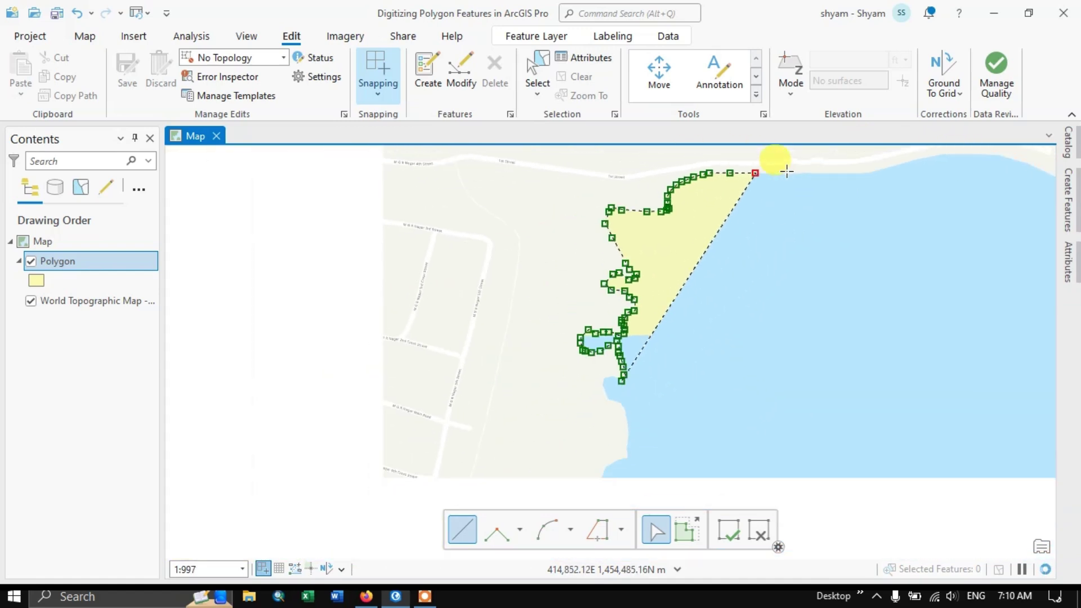
scroll(883, 167, up, 3)
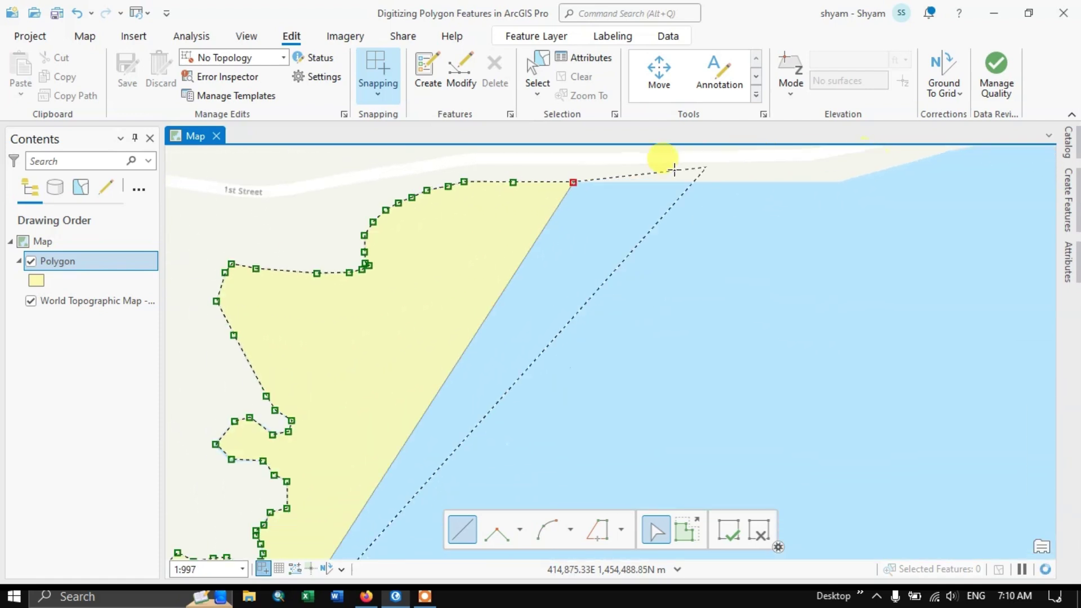
click(629, 183)
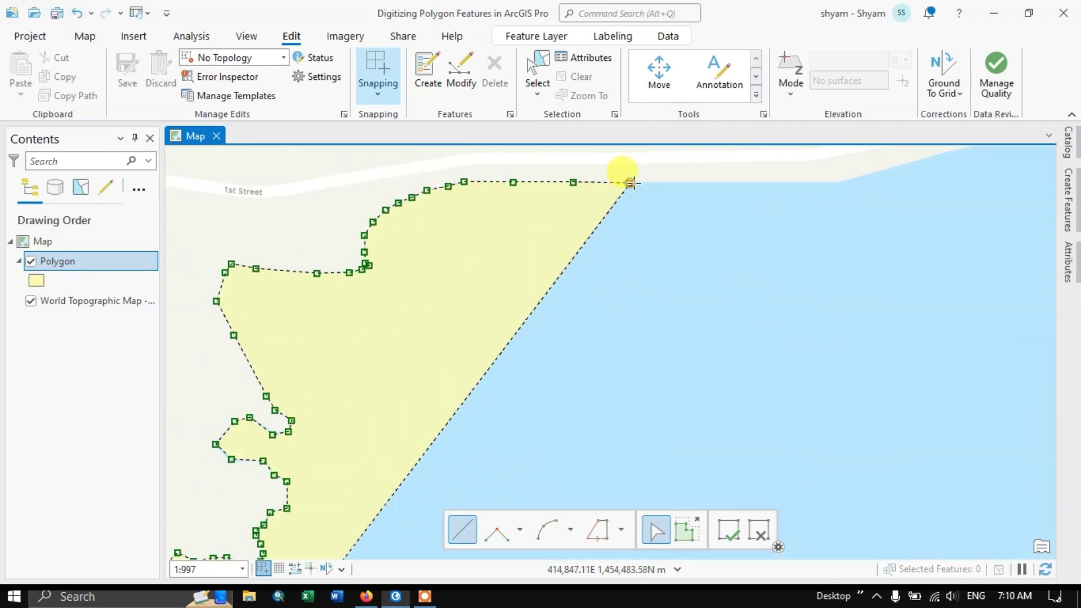
click(681, 181)
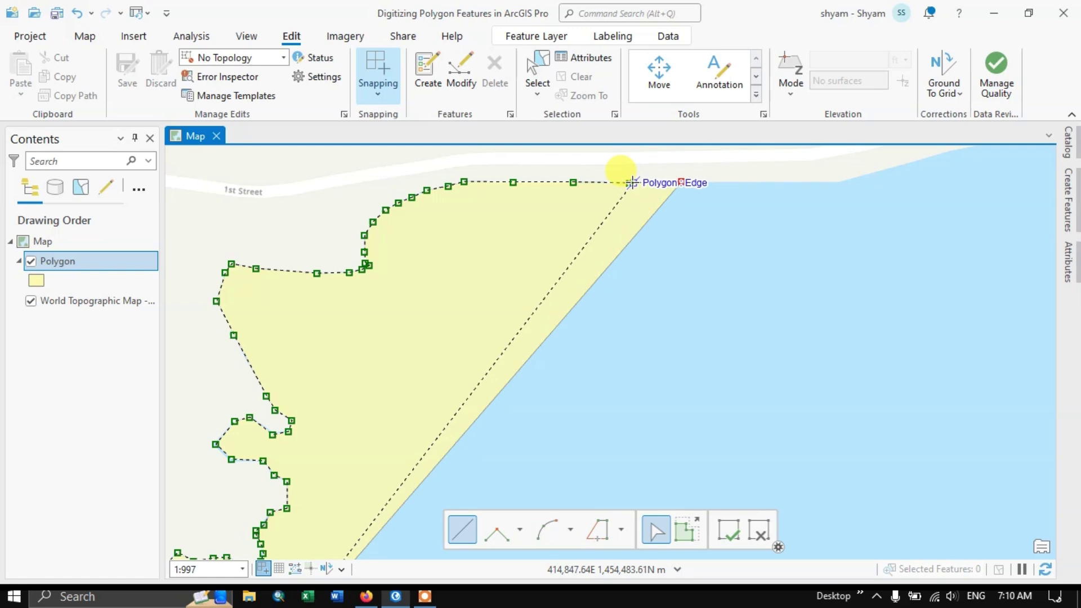
click(753, 182)
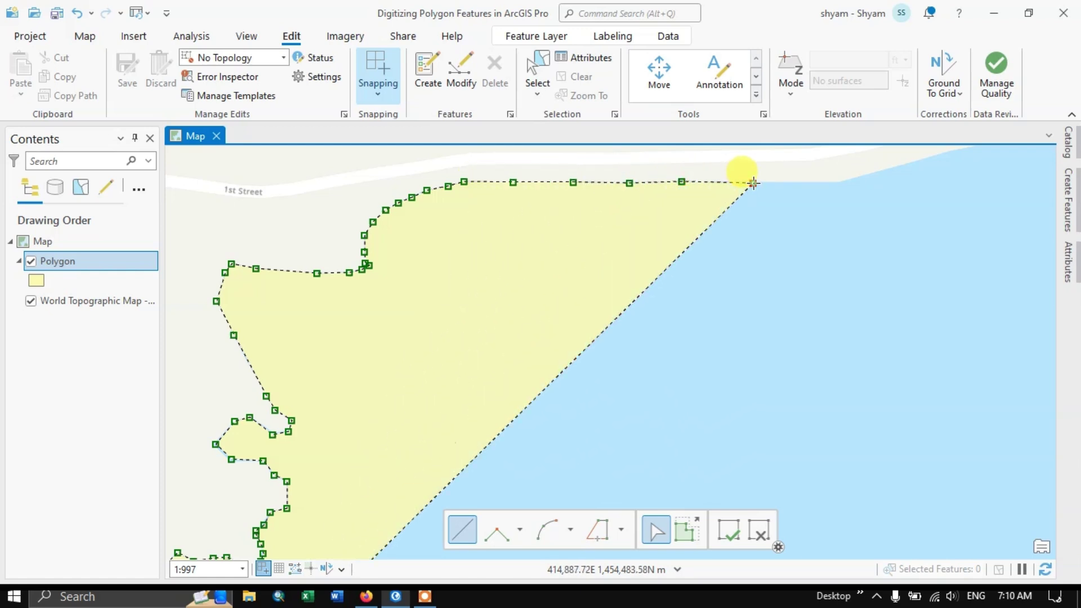
click(865, 229)
click(900, 230)
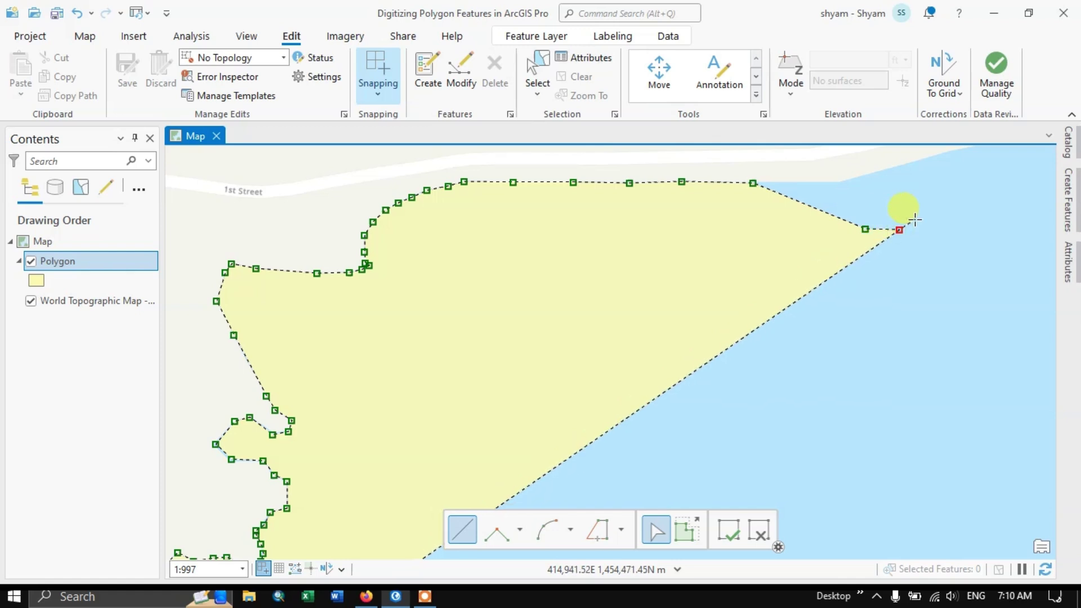
key(ctrl+z)
key(ctrl+z)
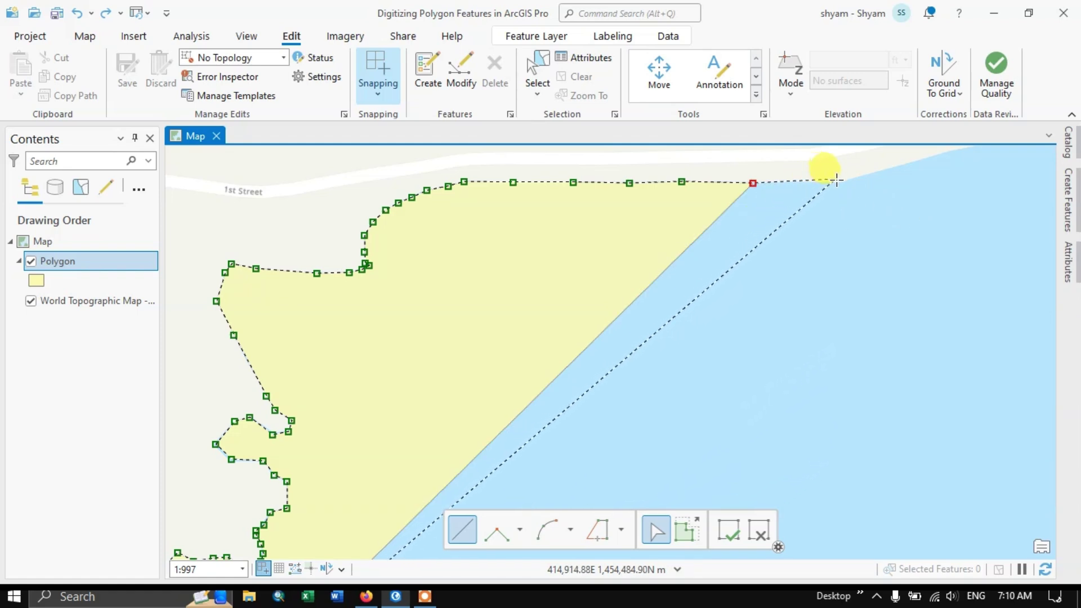
Extend the lake outline up the rising northern shore and over its rounded crest to the start of the descent eastward
click(838, 183)
click(889, 168)
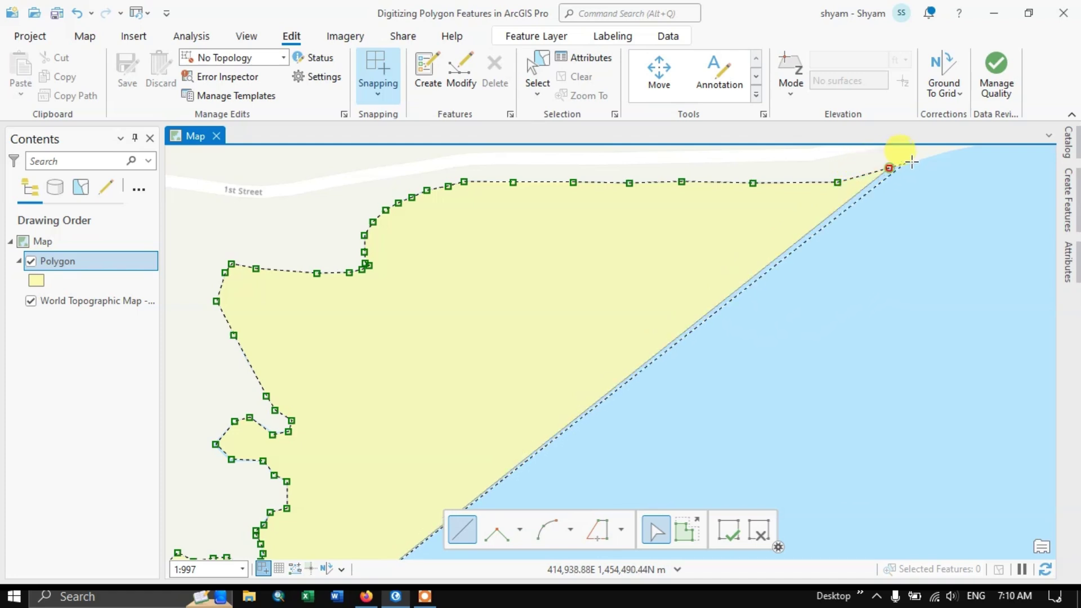
mouse_move(906, 251)
mouse_down()
mouse_move(561, 414)
mouse_move(515, 420)
mouse_up()
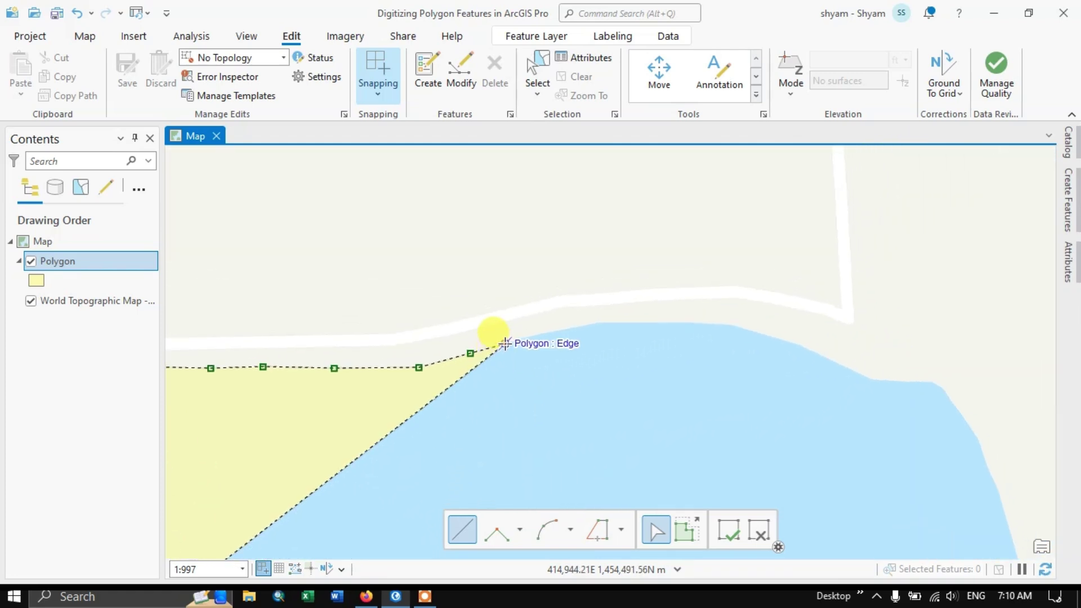
click(587, 321)
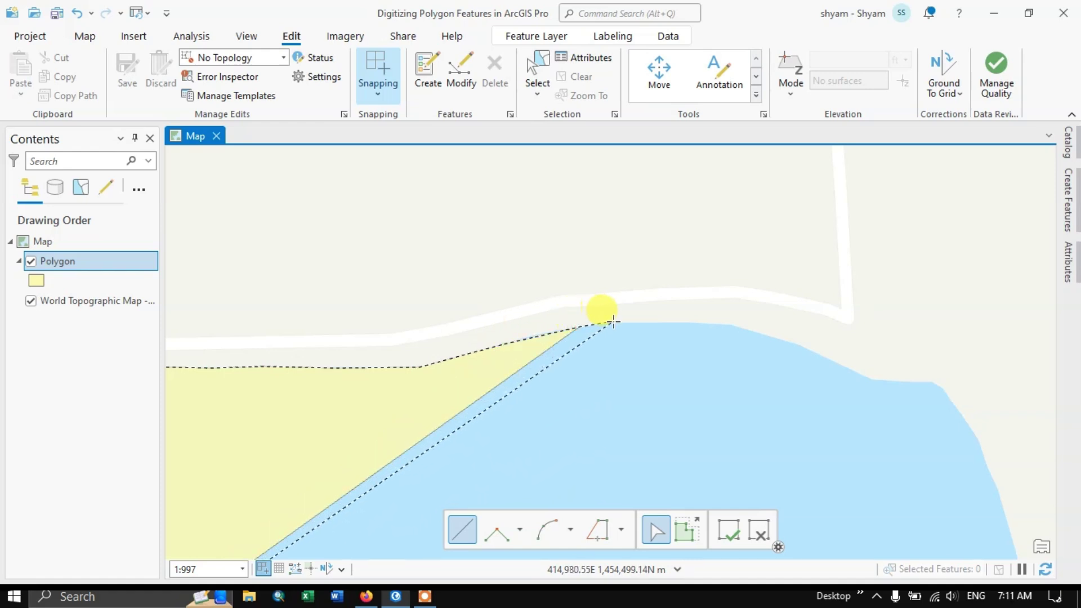
click(613, 322)
click(688, 322)
click(729, 327)
click(778, 342)
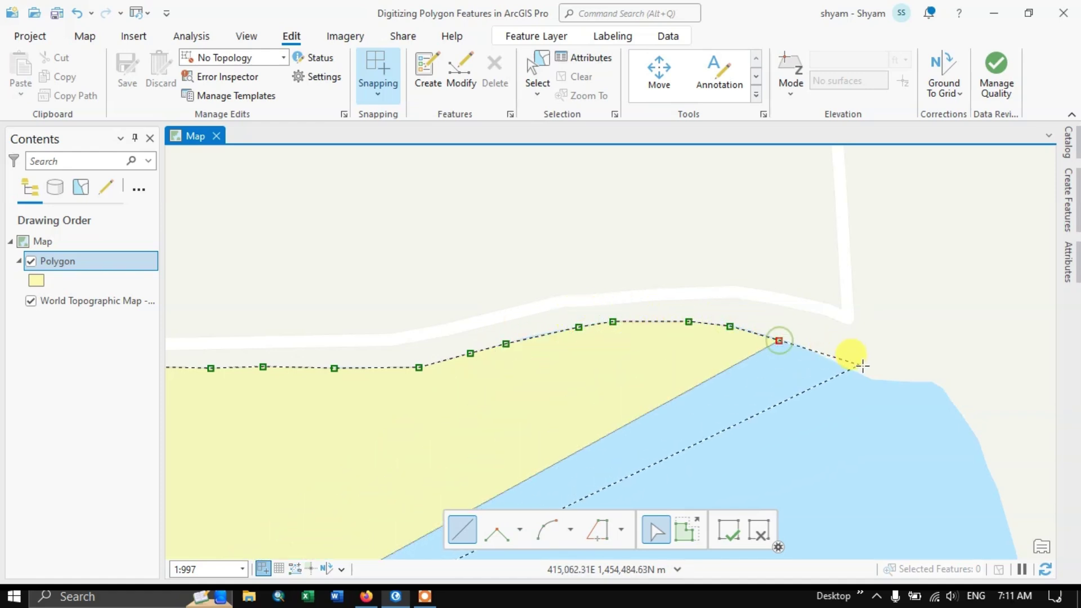
click(864, 367)
click(868, 376)
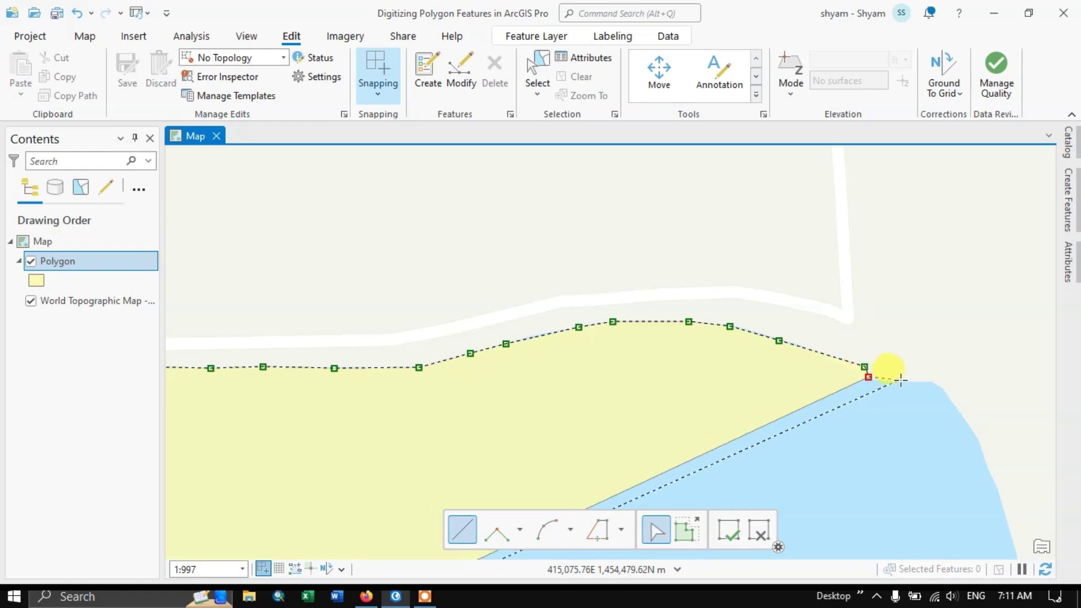
key(ctrl+z)
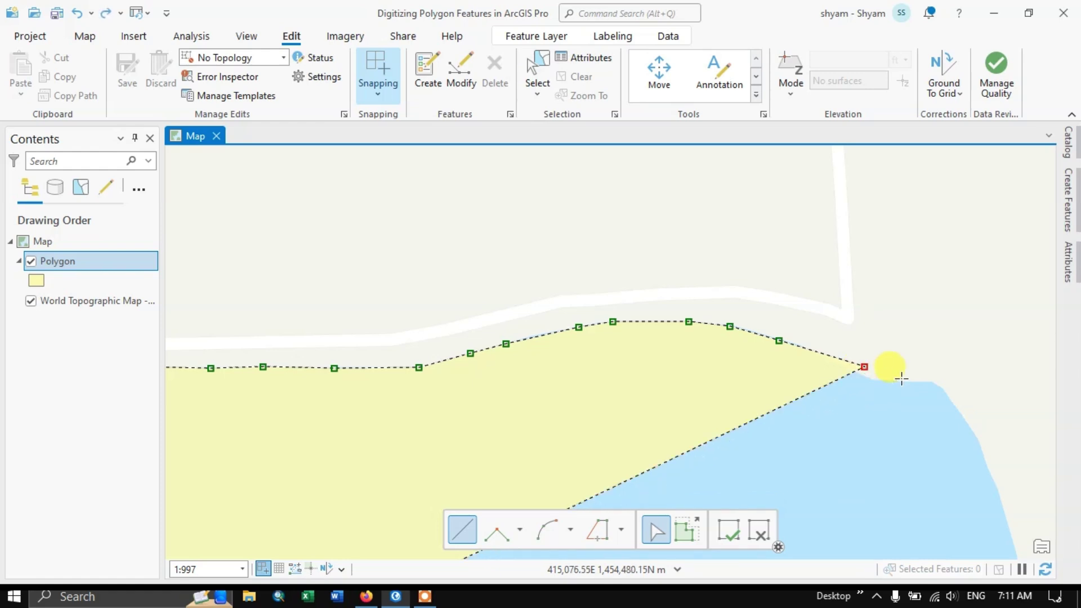
key(ctrl+z)
Trace the descending shore, the short flat ledge and the start of the curve at the lake's northeastern corner
click(870, 379)
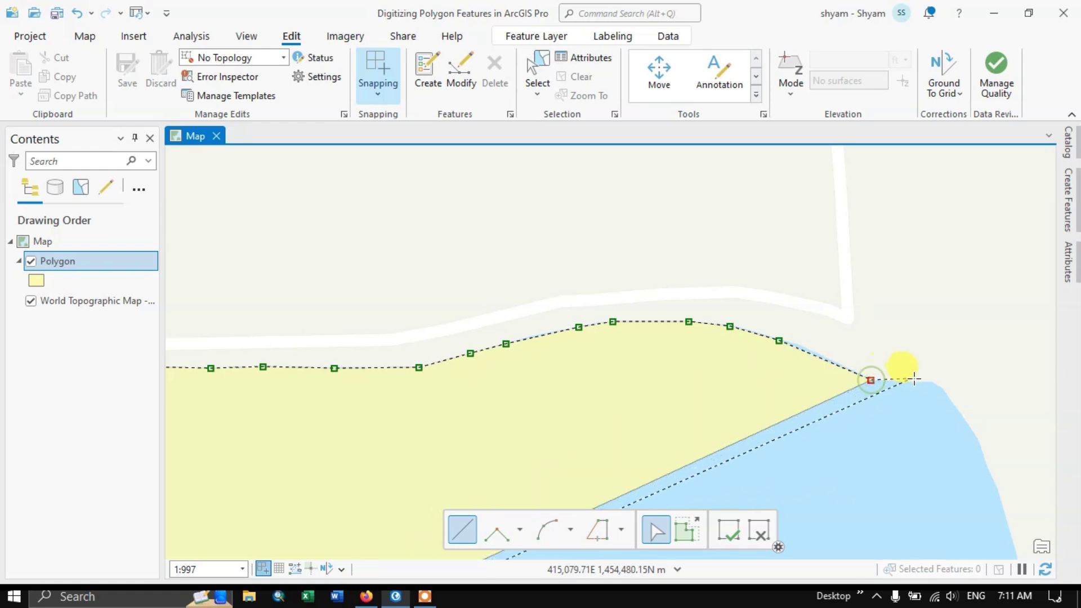
click(920, 384)
click(935, 382)
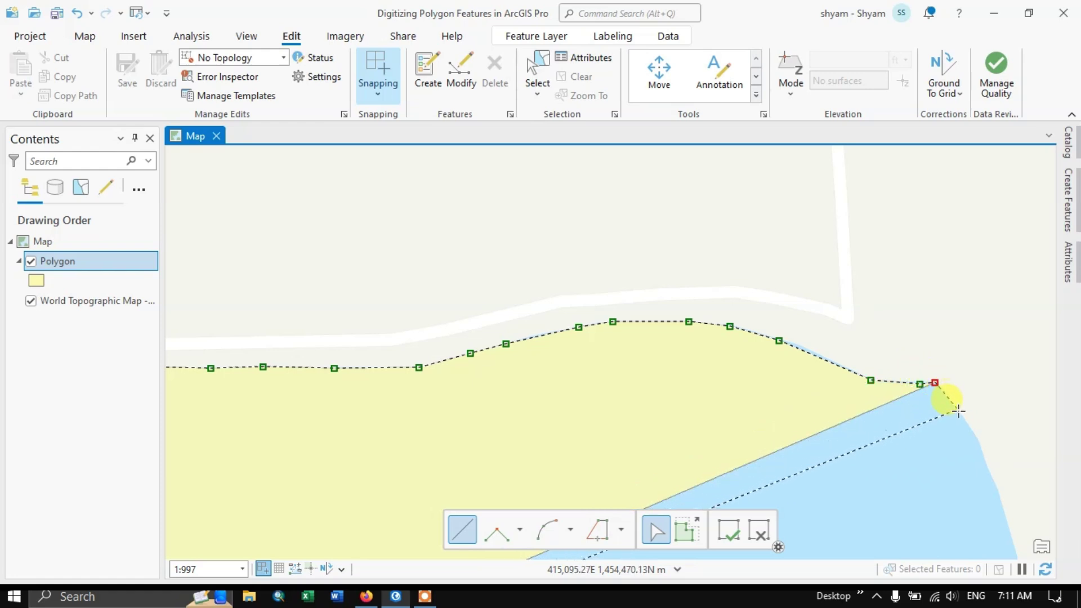
click(958, 410)
click(979, 443)
Replace the misplaced last vertex at the northeastern corner and continue with closely spaced vertices down to the next shoreline bend
mouse_move(984, 376)
mouse_down()
mouse_move(830, 285)
mouse_move(617, 185)
mouse_up()
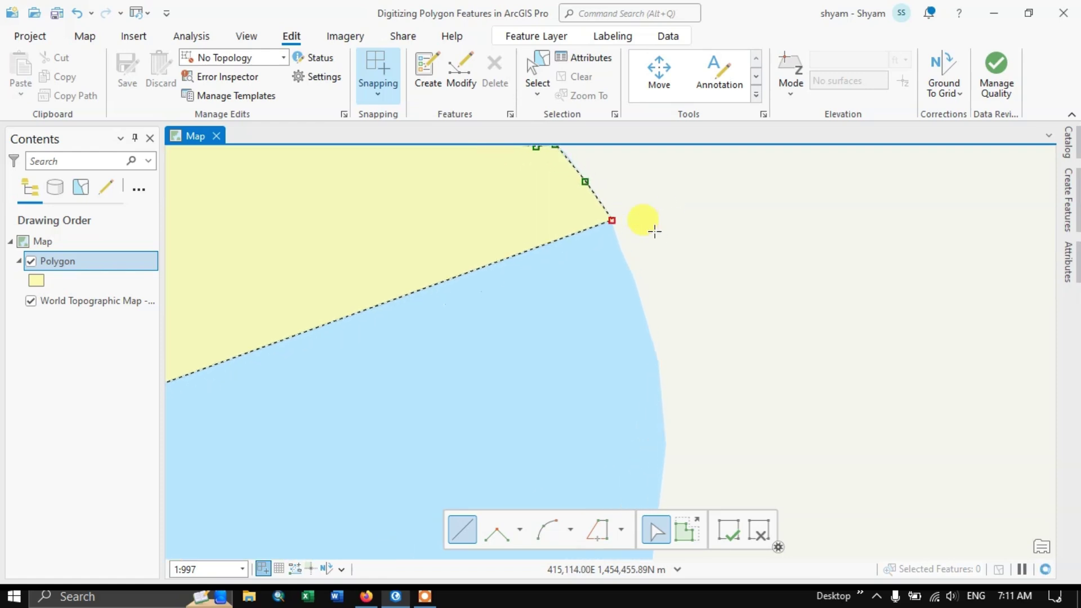
scroll(646, 229, up, 5)
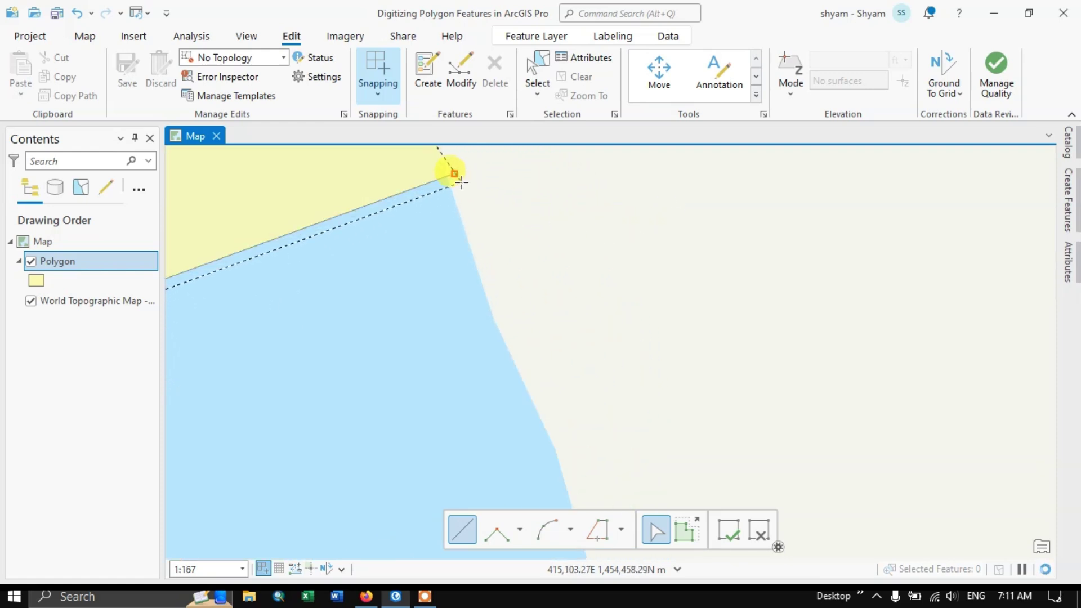
scroll(440, 176, up, 1)
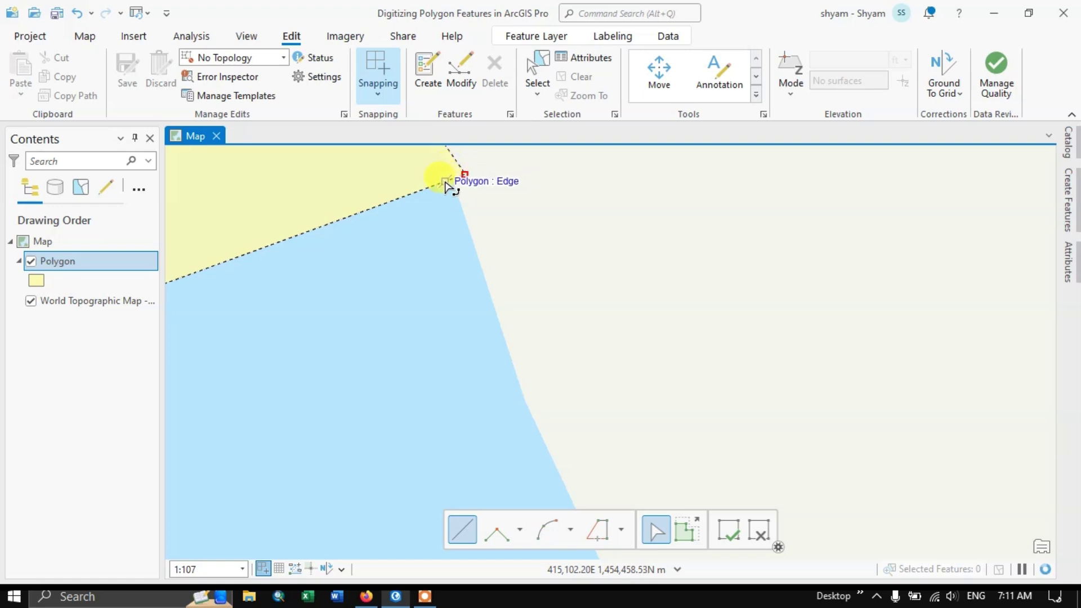
click(477, 185)
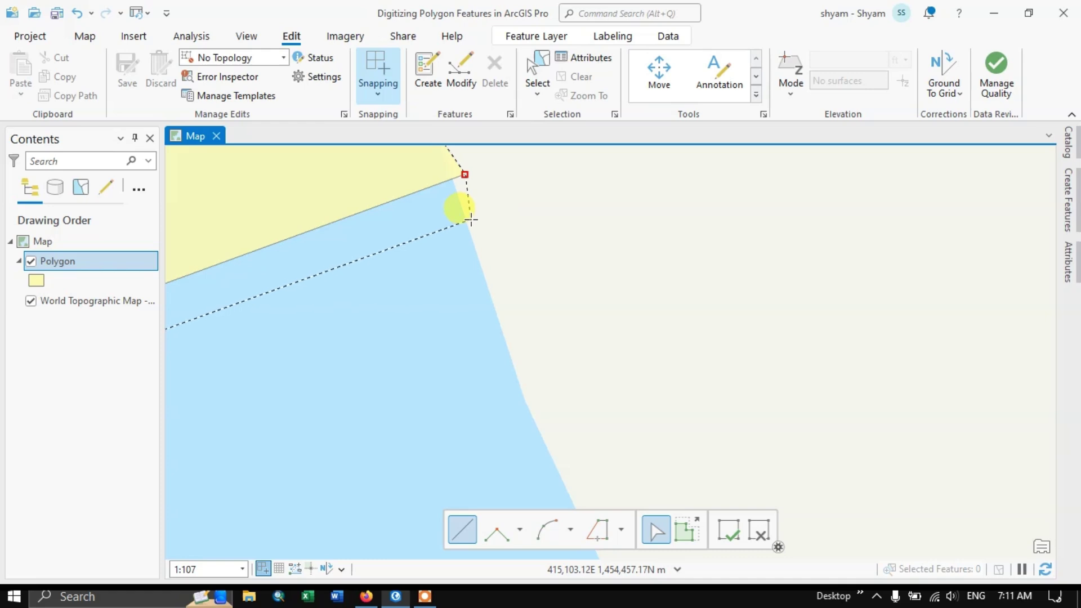
key(ctrl+z)
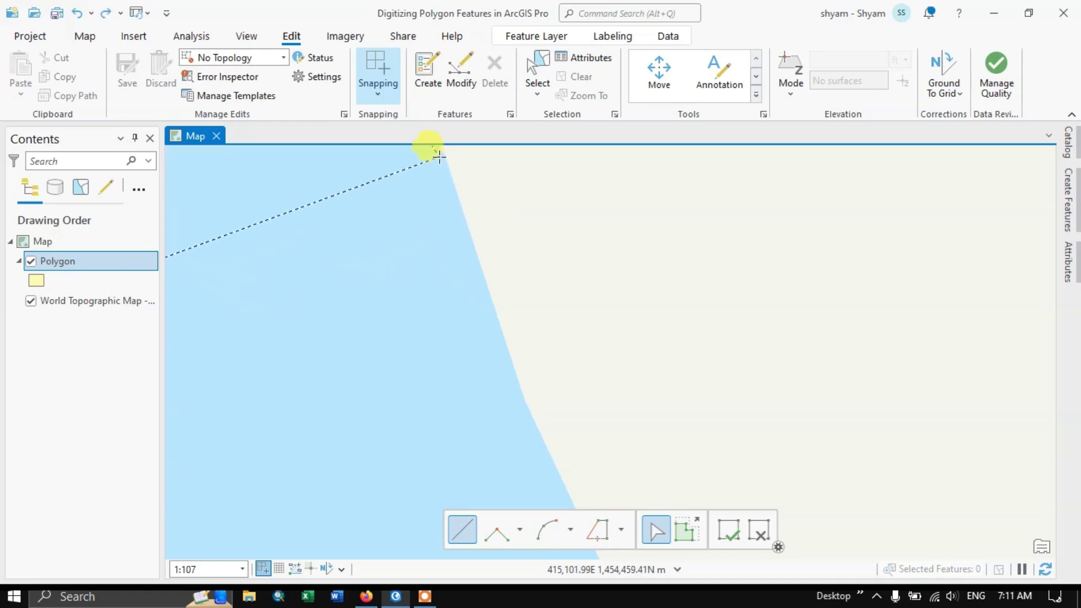
click(444, 155)
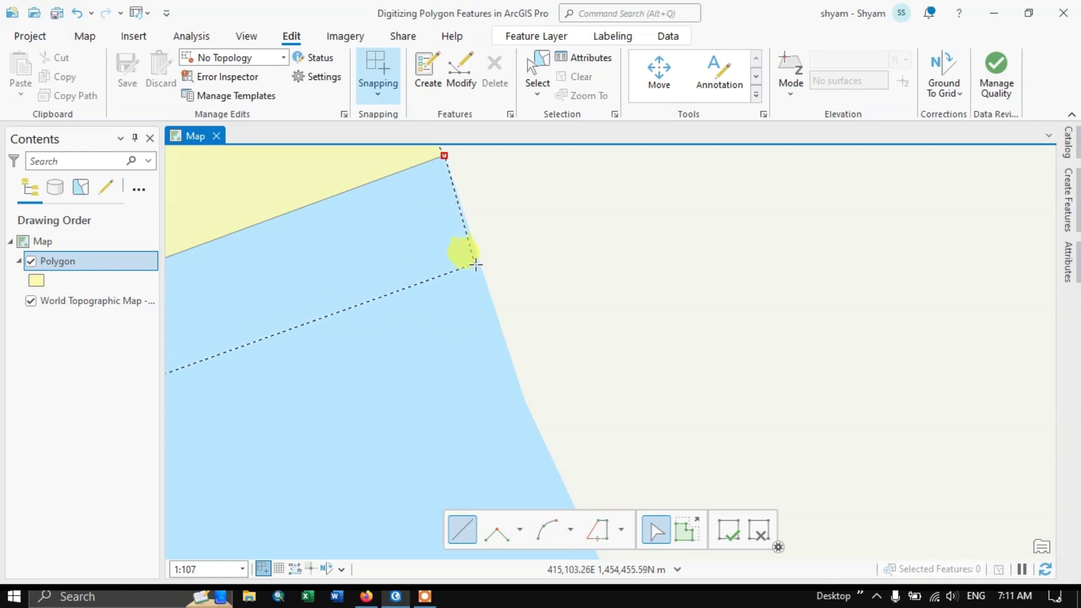
click(484, 277)
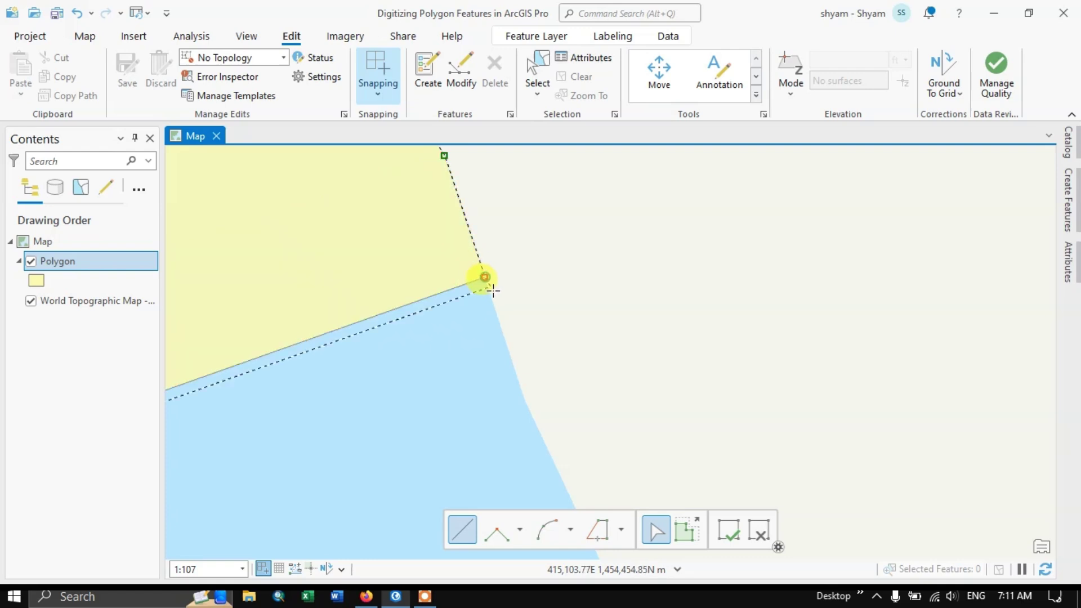
click(524, 400)
Trace the lake's eastern shoreline around its outermost bulge and down its lower side
scroll(601, 248, up, 4)
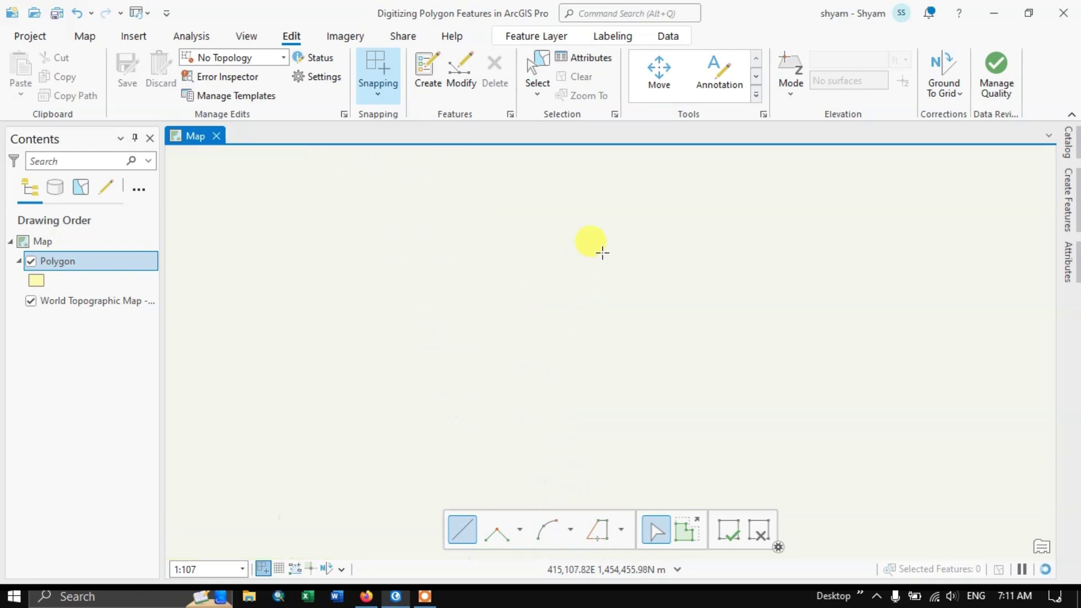
scroll(602, 252, down, 3)
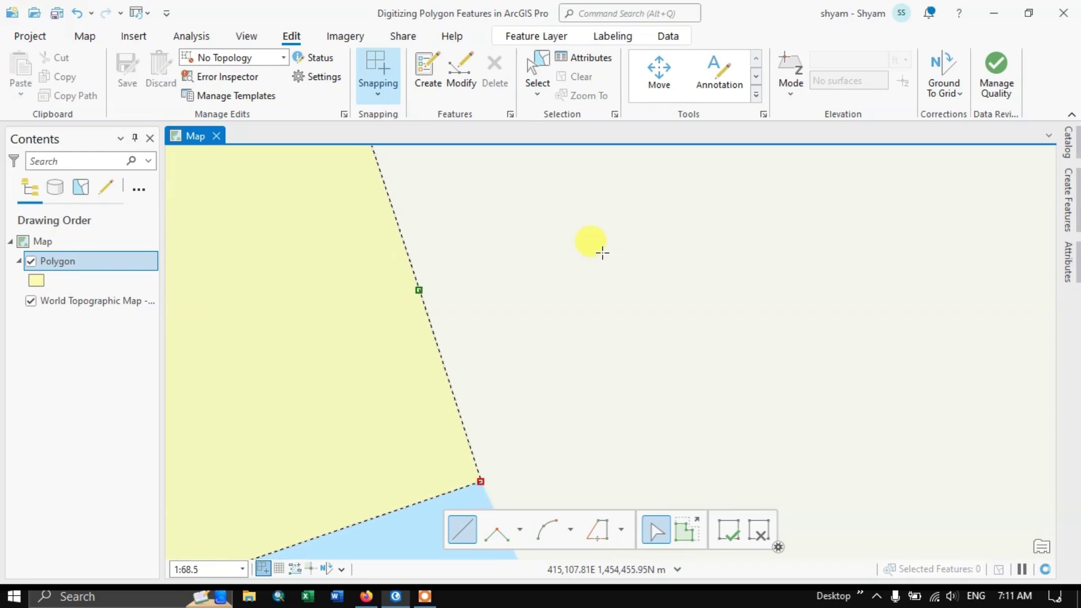
scroll(602, 253, down, 6)
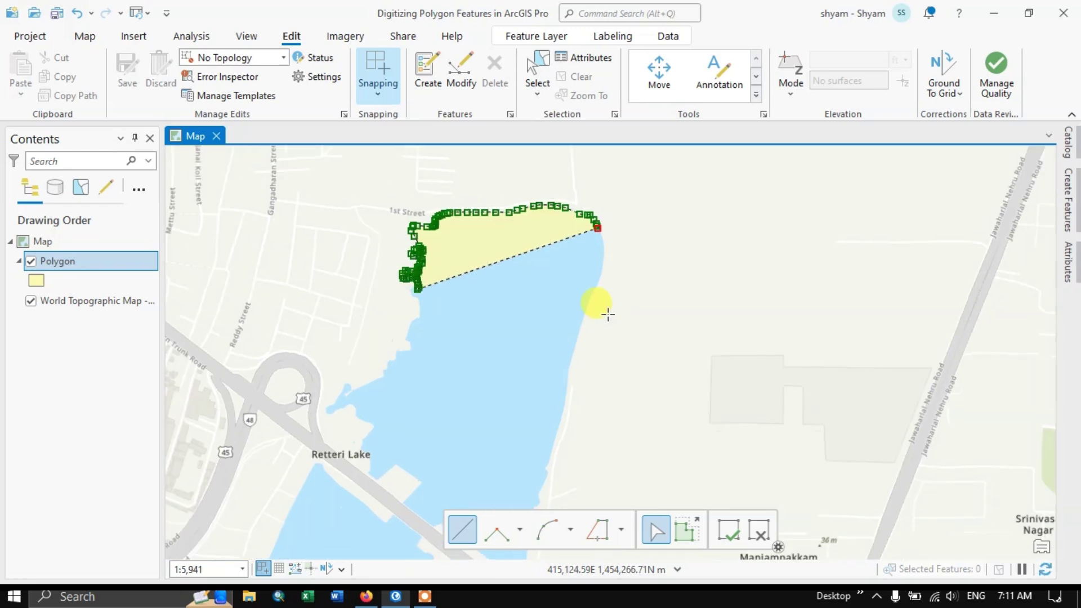
scroll(614, 264, up, 3)
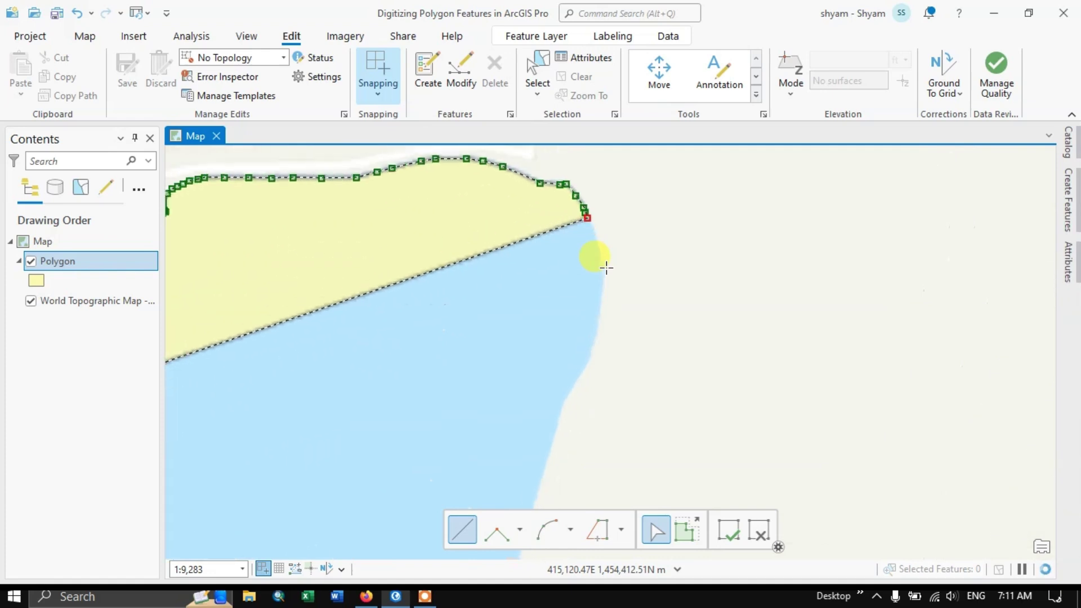
click(599, 254)
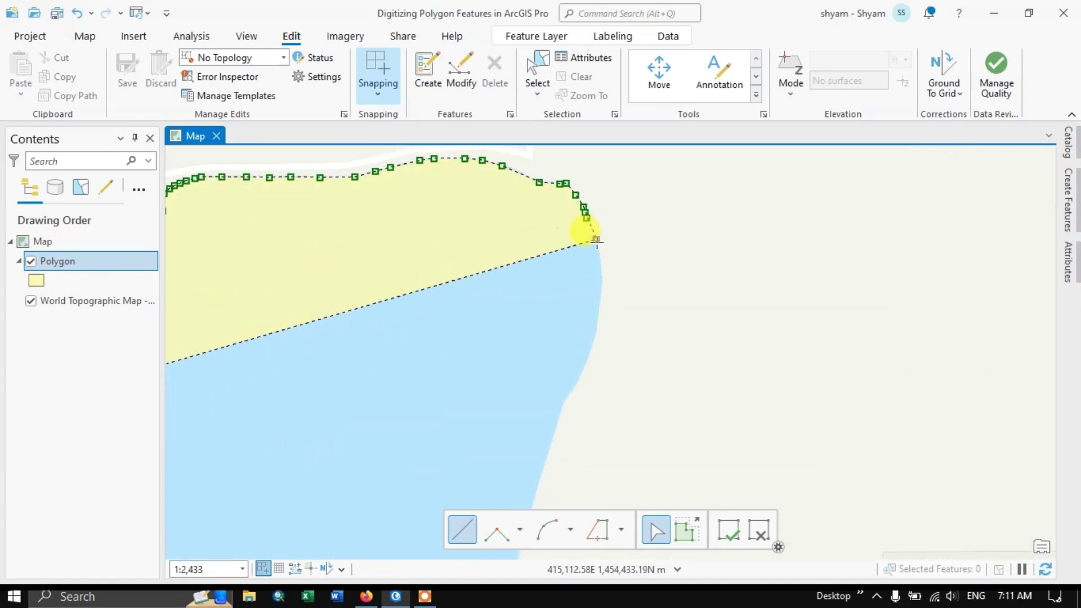
click(602, 275)
click(601, 297)
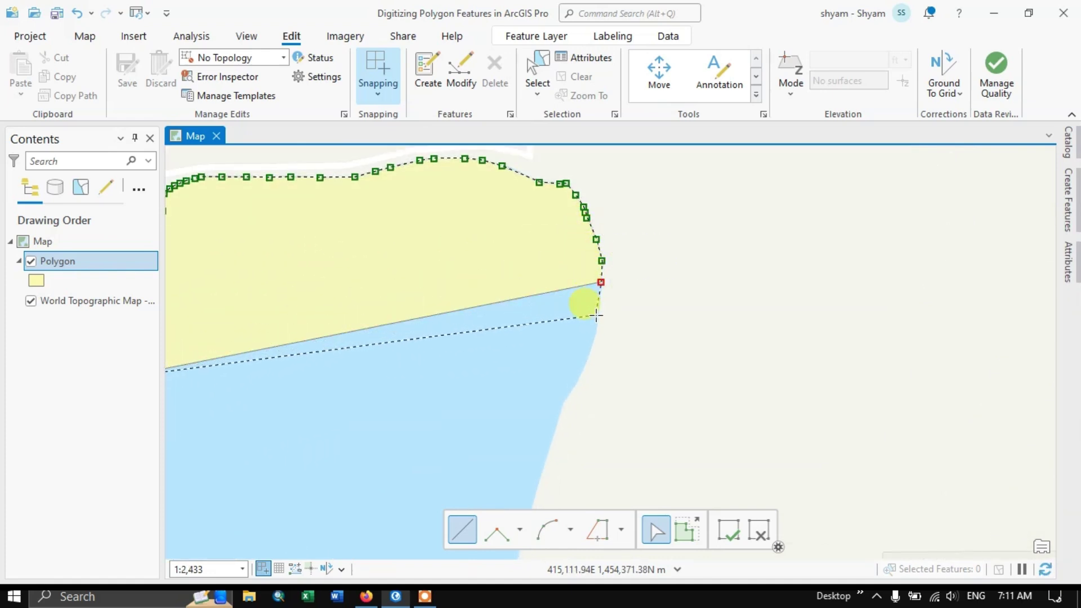
click(592, 340)
click(589, 347)
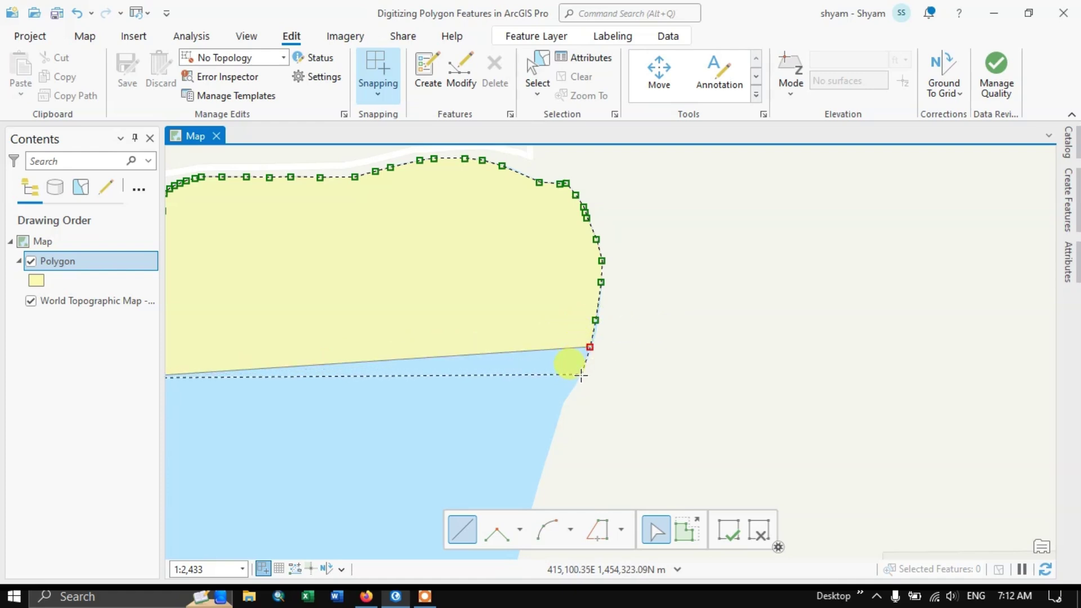
Trace the lake's eastern shore southwest past the short bend and down the straight bank towards the side road
click(579, 376)
click(564, 397)
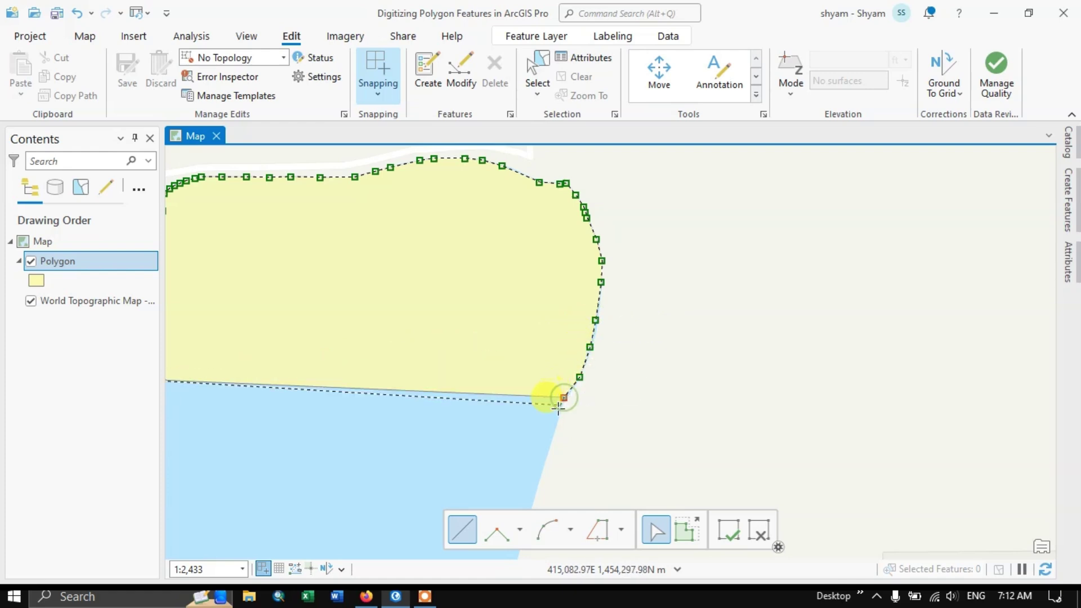
click(548, 450)
mouse_move(609, 406)
mouse_down()
mouse_move(960, 297)
mouse_move(798, 290)
mouse_move(639, 320)
mouse_move(707, 329)
mouse_move(695, 340)
mouse_up()
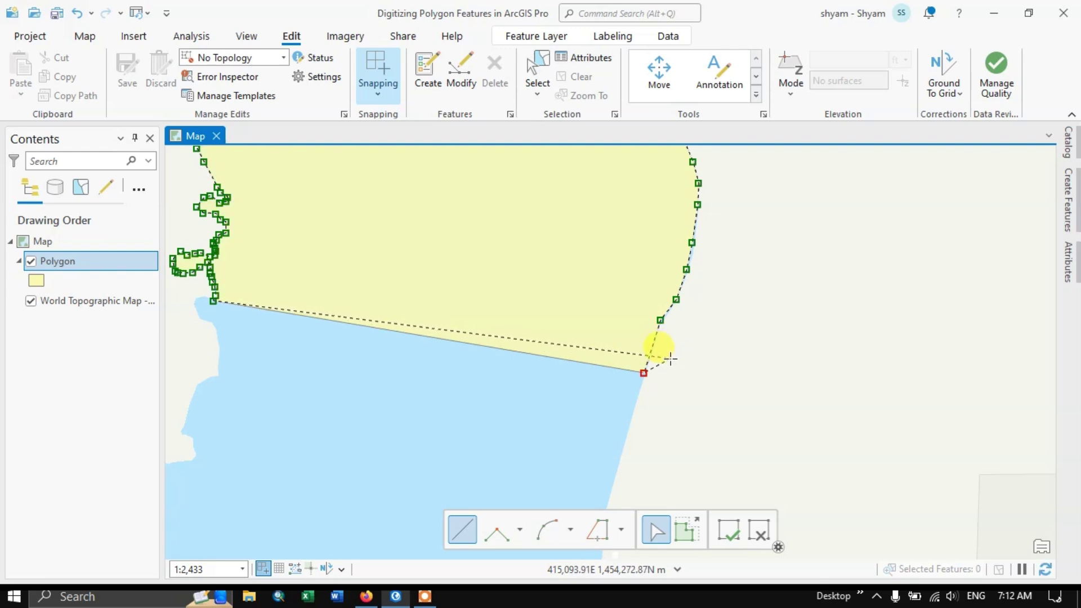
mouse_move(673, 365)
mouse_down()
mouse_move(835, 294)
mouse_move(753, 313)
mouse_move(781, 318)
mouse_move(766, 316)
mouse_up()
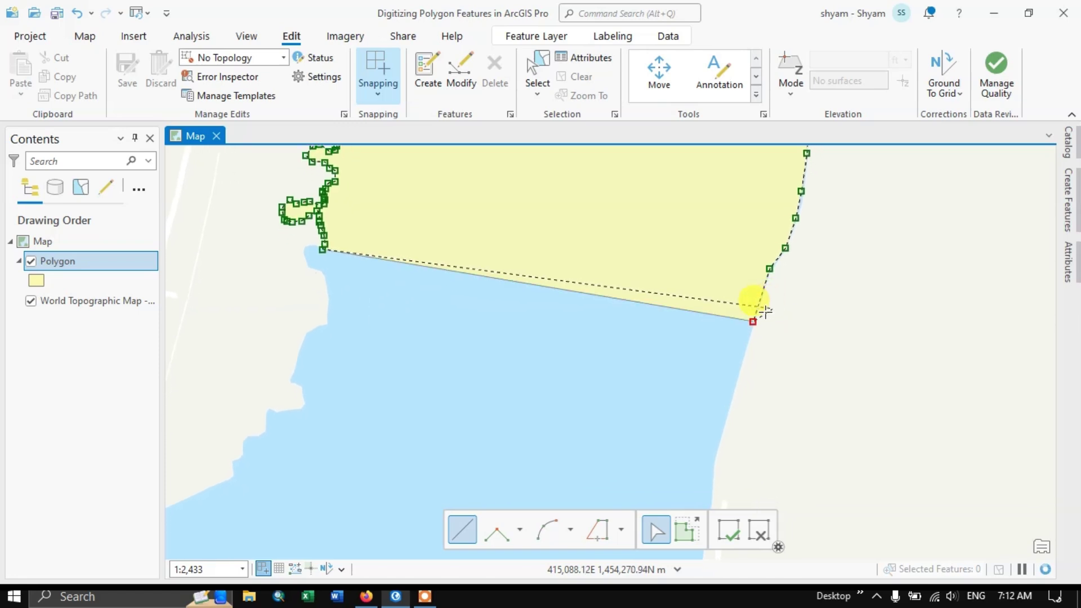
click(737, 377)
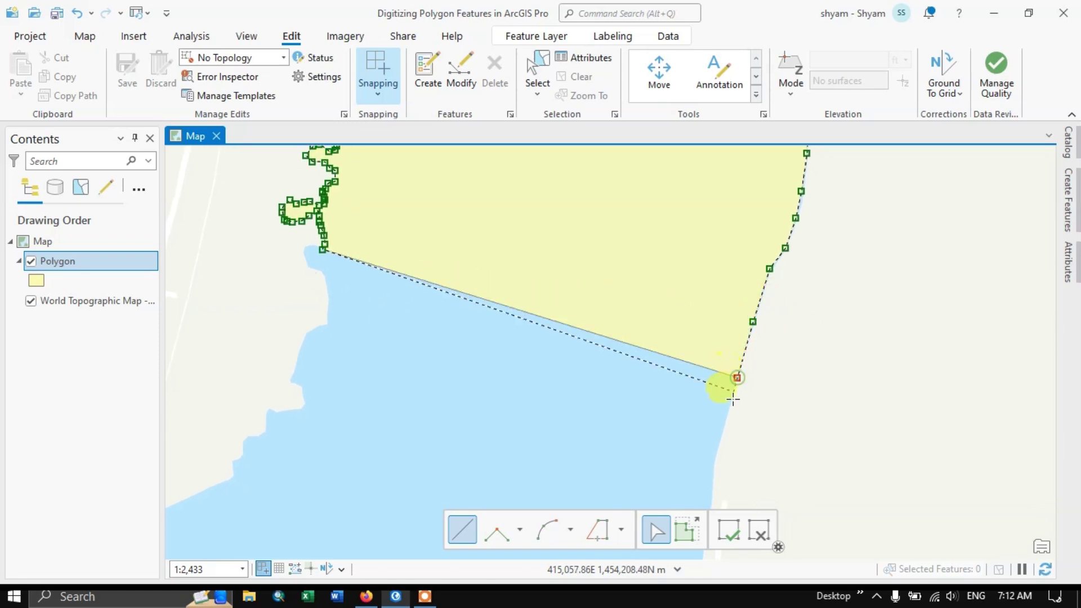
click(721, 433)
Continue the outline along the gently curving eastern bank beside the white road, down to the small shoreline notch
drag(772, 436, 793, 220)
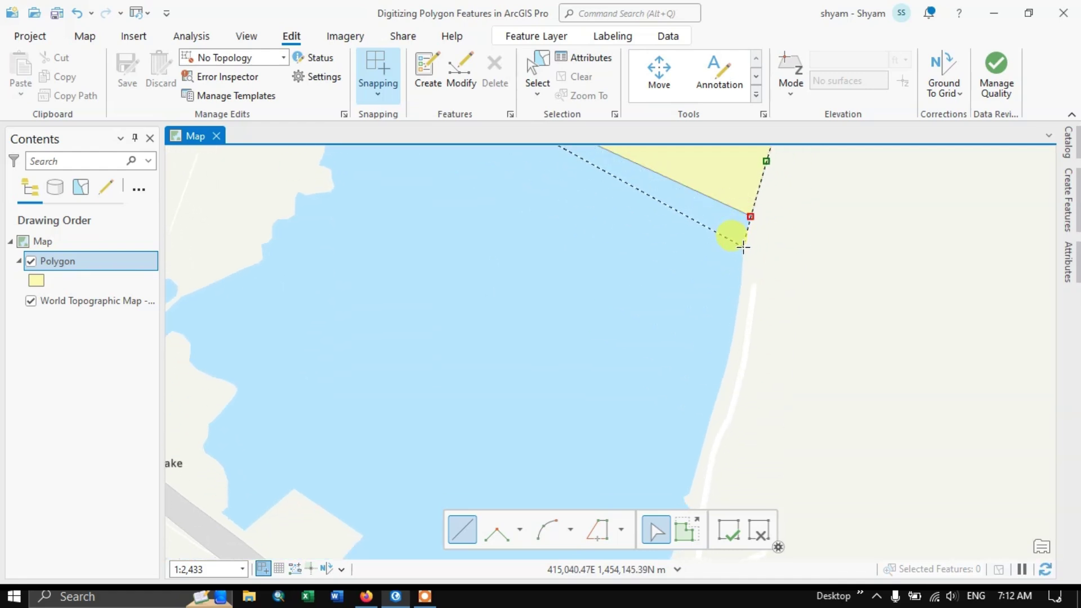
click(743, 246)
click(736, 309)
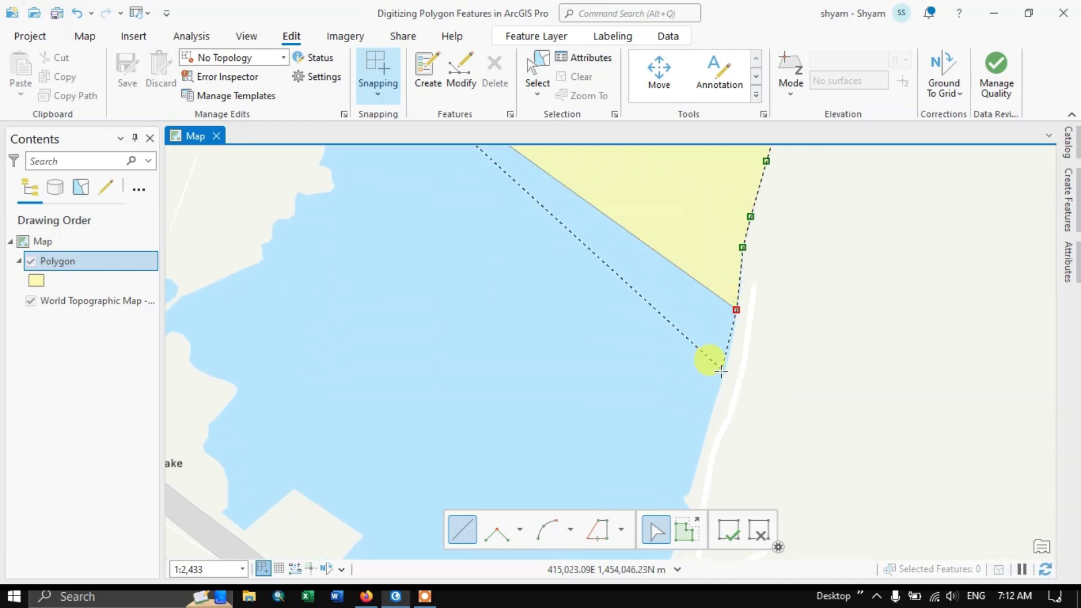
click(723, 373)
click(709, 417)
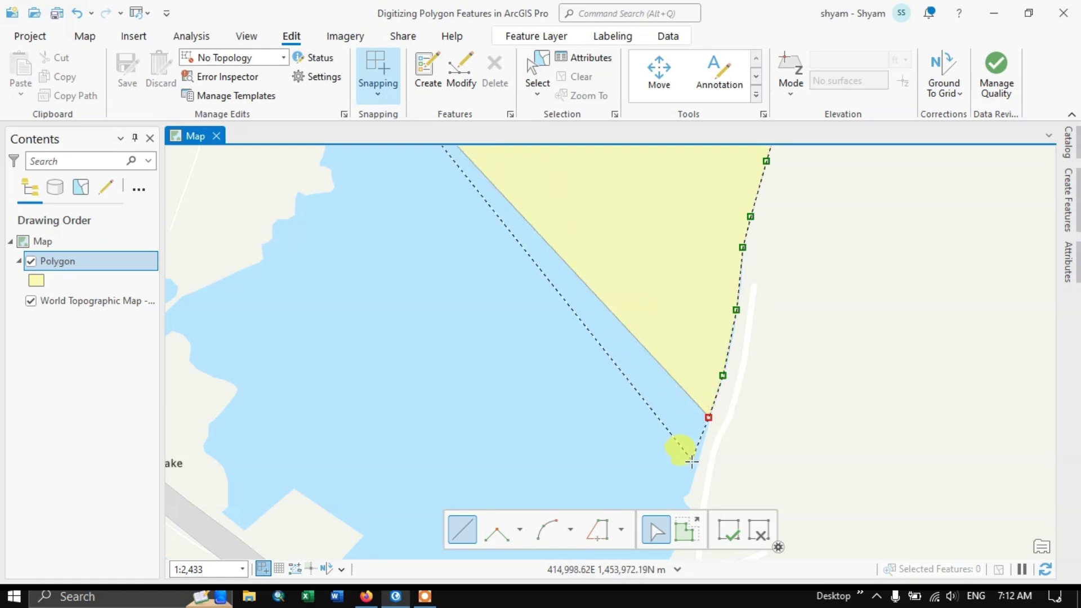
click(692, 481)
Trace the small jagged notch on the eastern shore and the slanting bank south of it with closely spaced vertices
drag(745, 439, 849, 193)
click(760, 246)
click(759, 256)
click(757, 282)
click(752, 296)
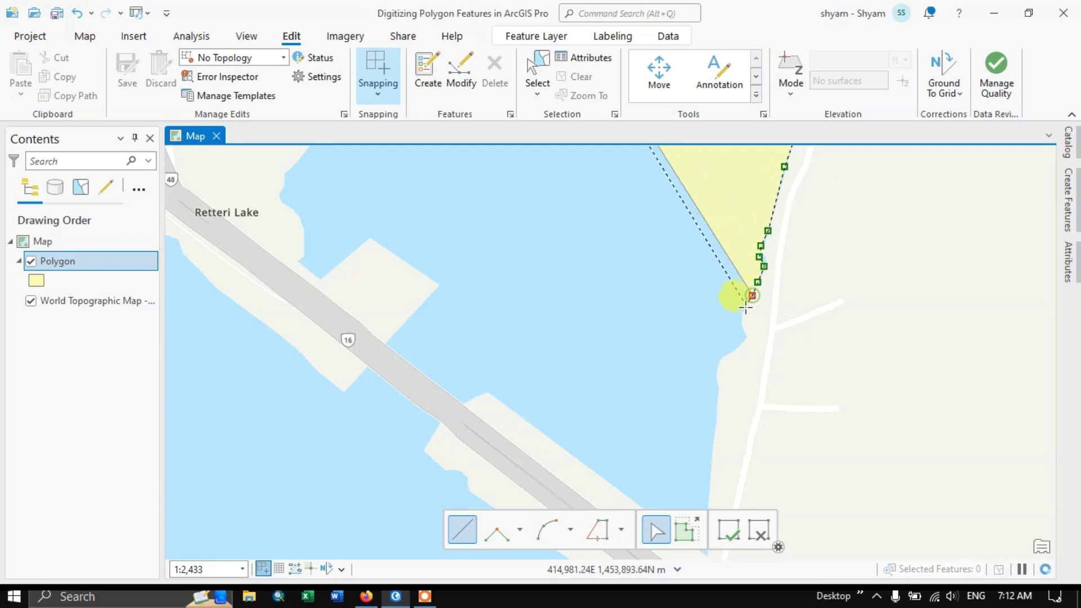
click(744, 310)
click(738, 323)
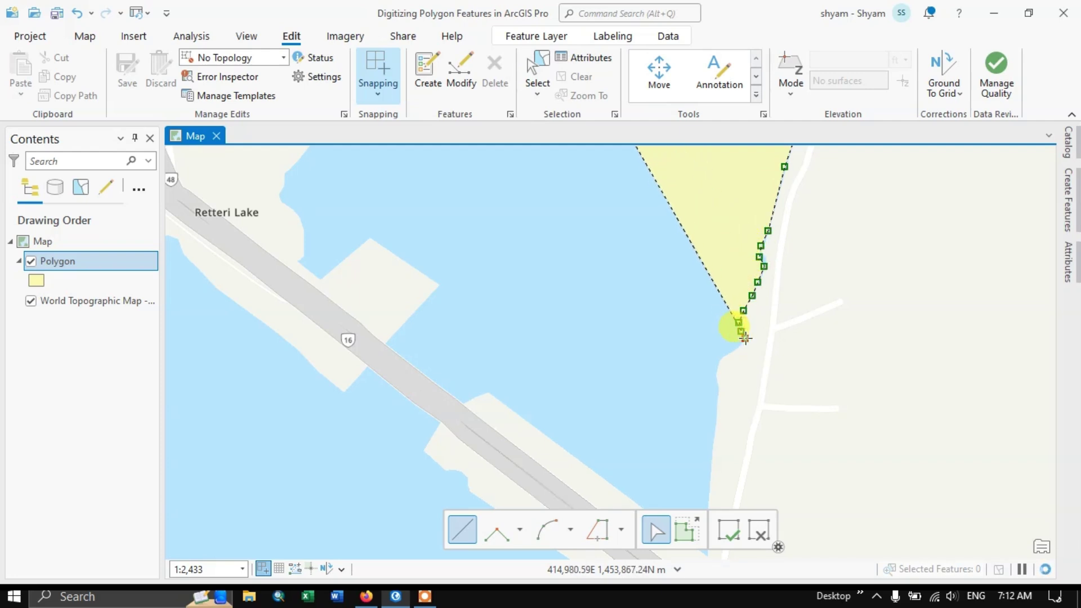
Trace around the small pointed inlet on the eastern shore and start along the bank running southwest from it
scroll(745, 338, up, 3)
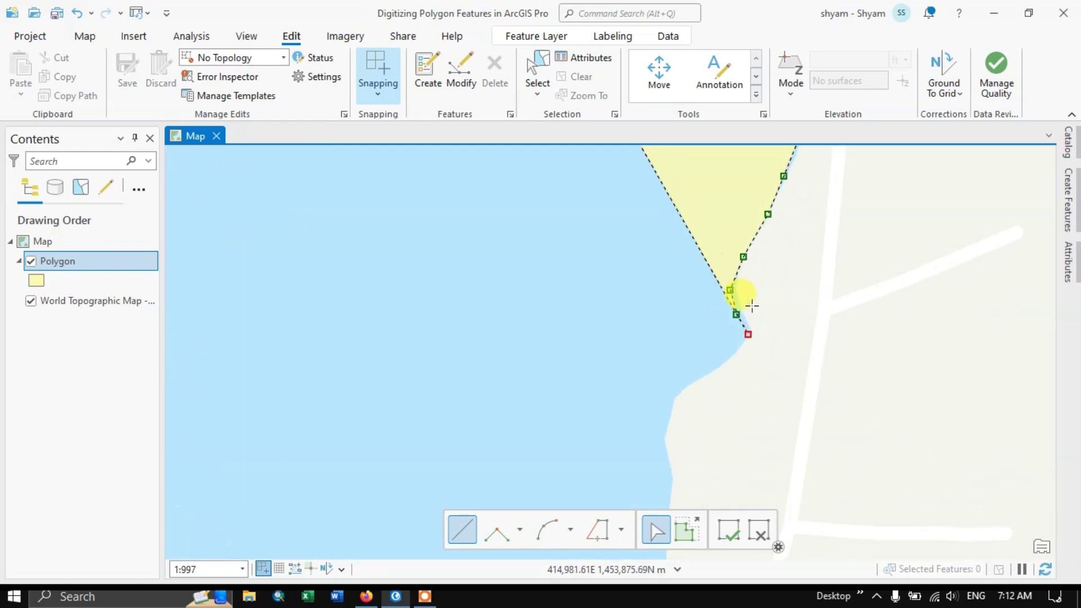
scroll(746, 307, up, 4)
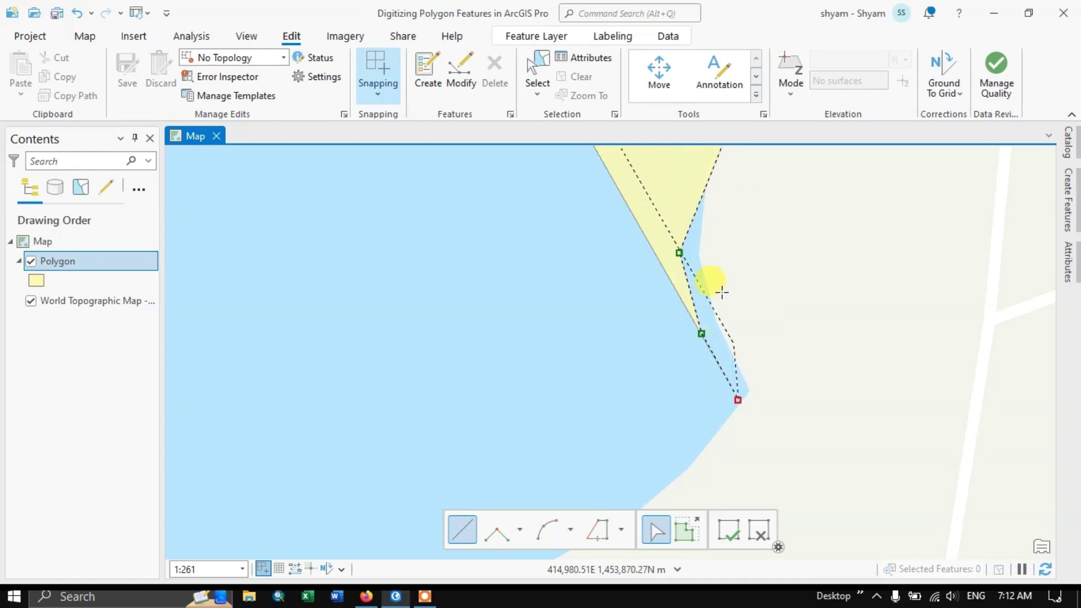
click(718, 436)
scroll(811, 312, down, 3)
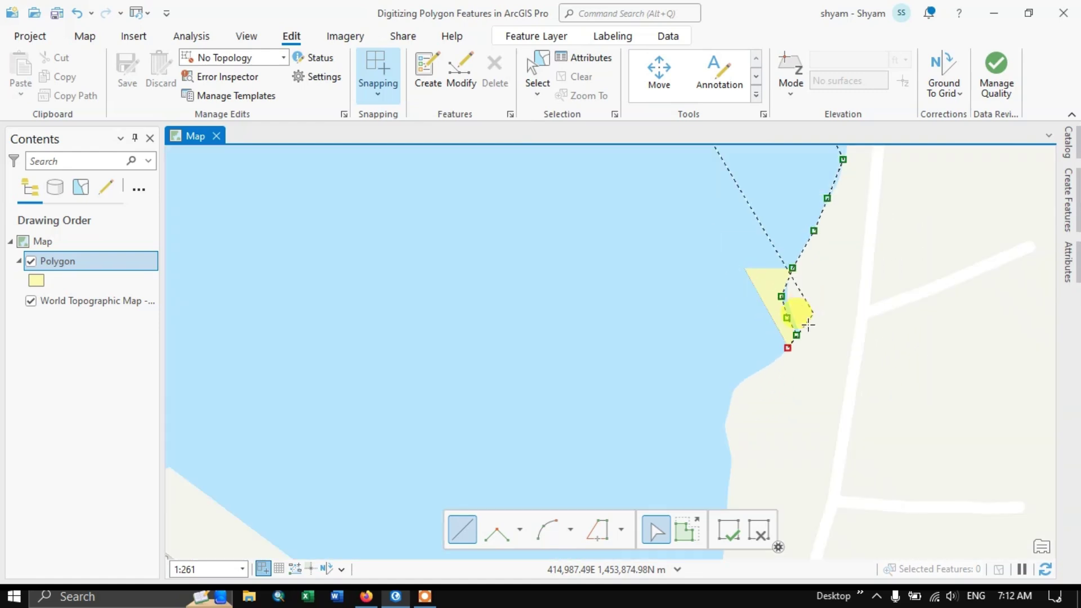
scroll(731, 408, up, 3)
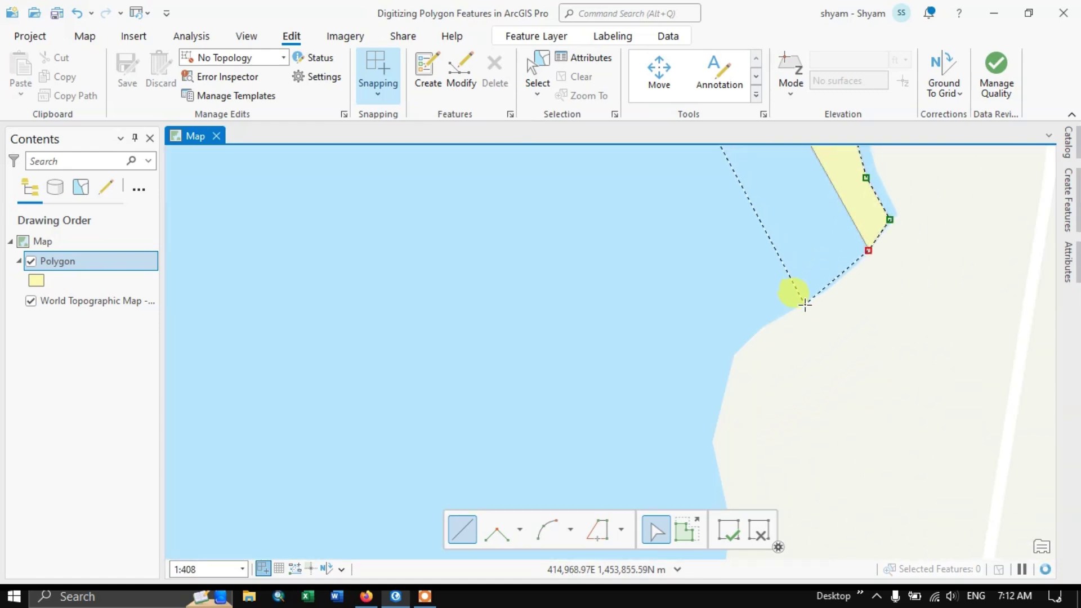
click(833, 285)
click(814, 298)
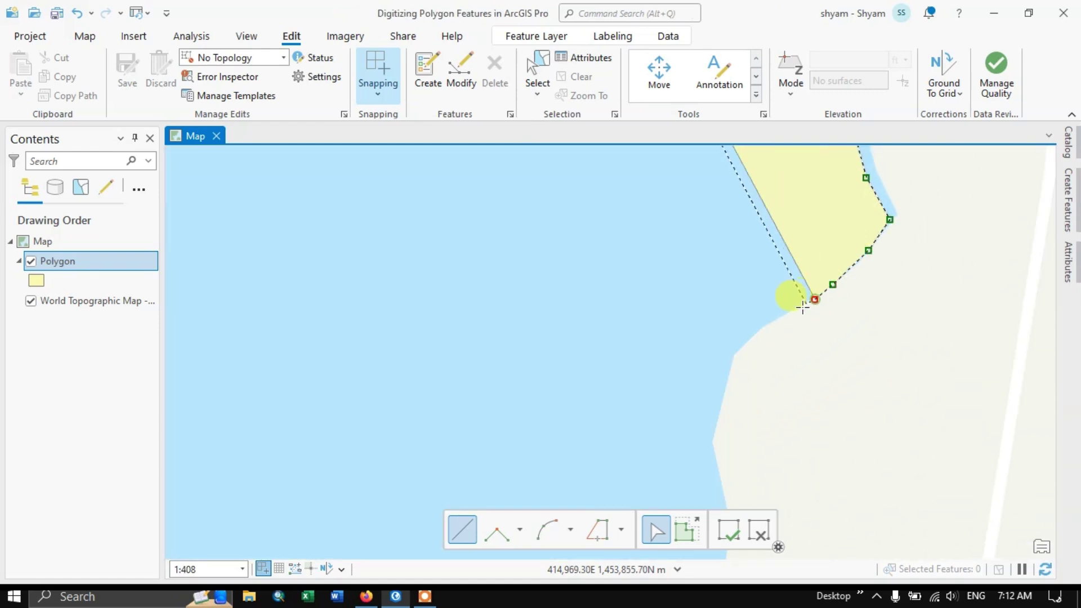
Trace the rounded headland southwest of the pointed inlet and down its side to the next shoreline bend
click(769, 324)
click(746, 341)
click(732, 359)
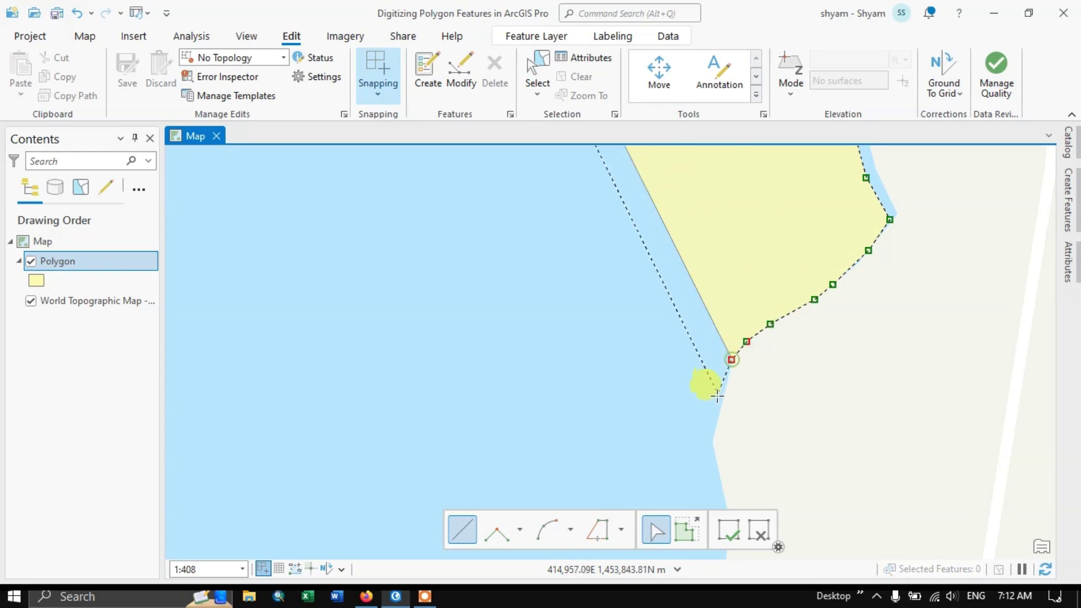
click(718, 414)
click(712, 445)
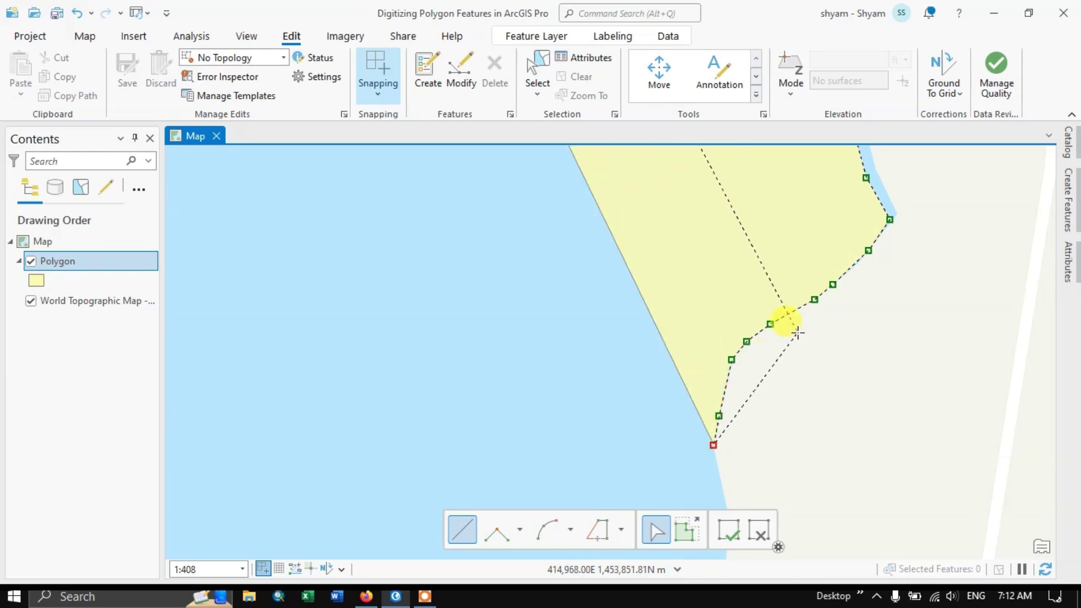
Trace the nearly straight southern stretch of the eastern shore down towards the lake's corner beside the highway
scroll(798, 333, down, 1)
scroll(798, 333, down, 3)
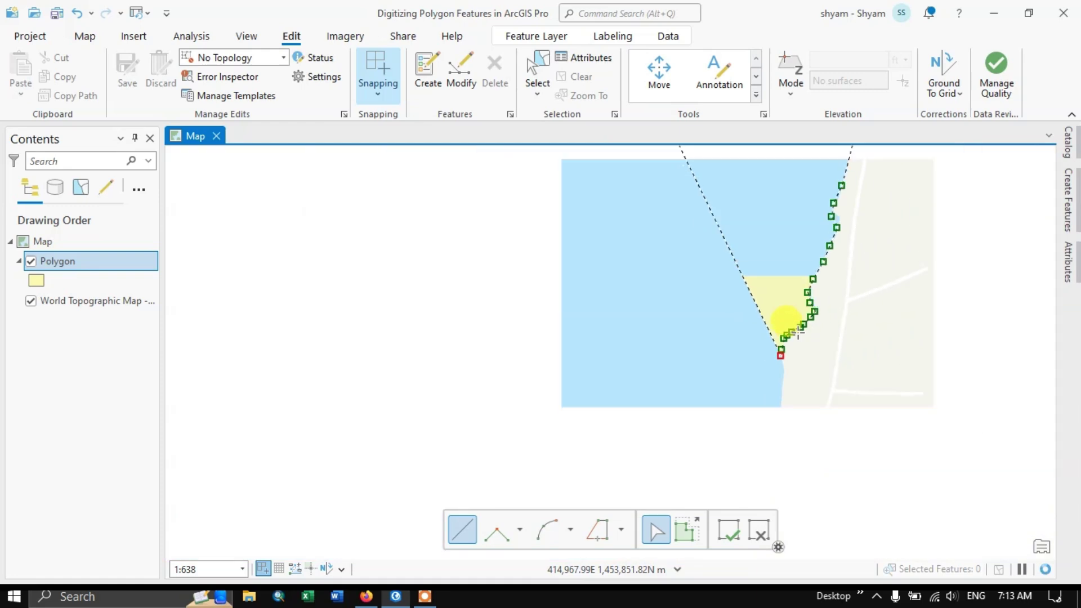
click(785, 374)
click(783, 402)
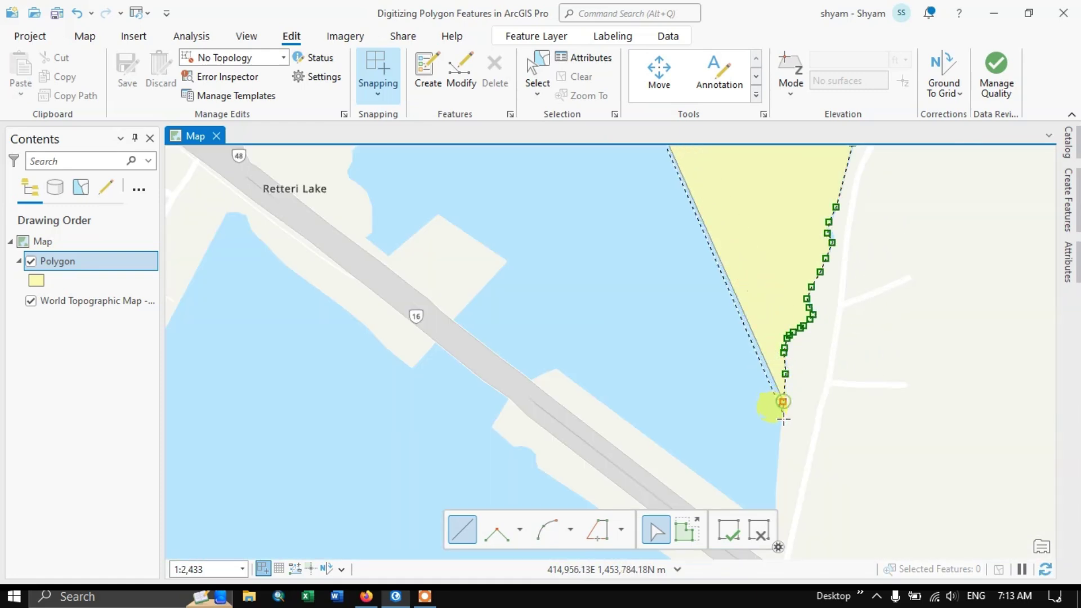
click(781, 432)
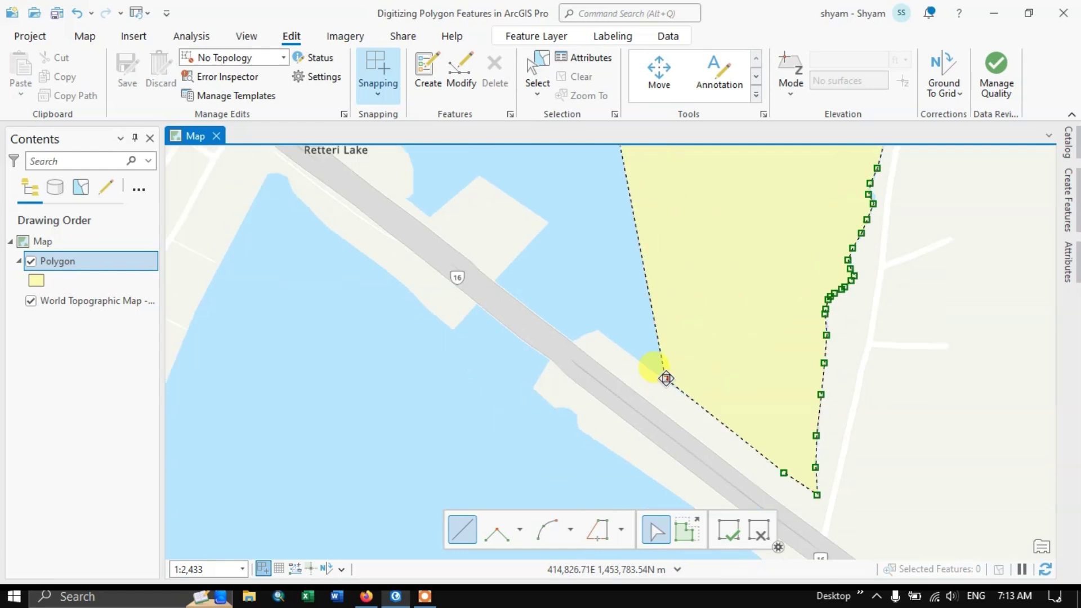
Trace the southern shore northwest along the land strip, around its tip and along highway 16 to the rectangular land block
click(664, 379)
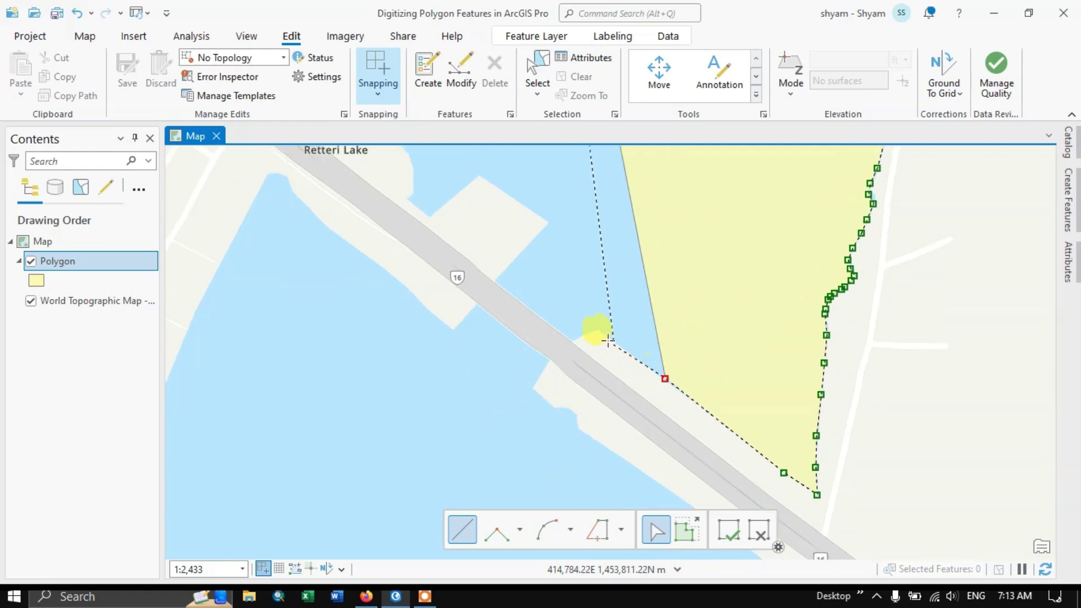
click(596, 329)
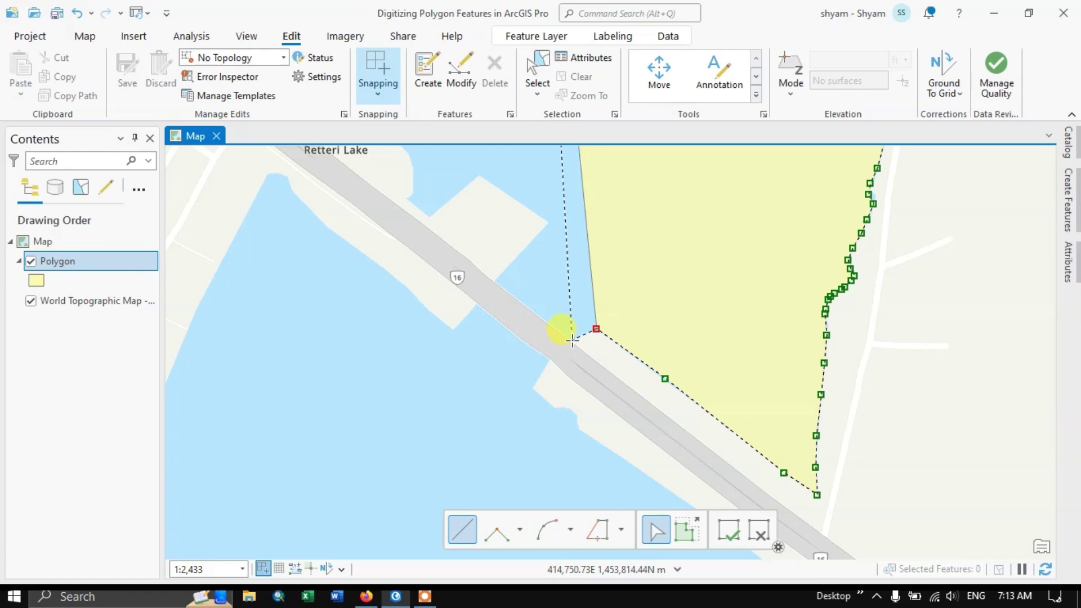
click(572, 340)
click(495, 281)
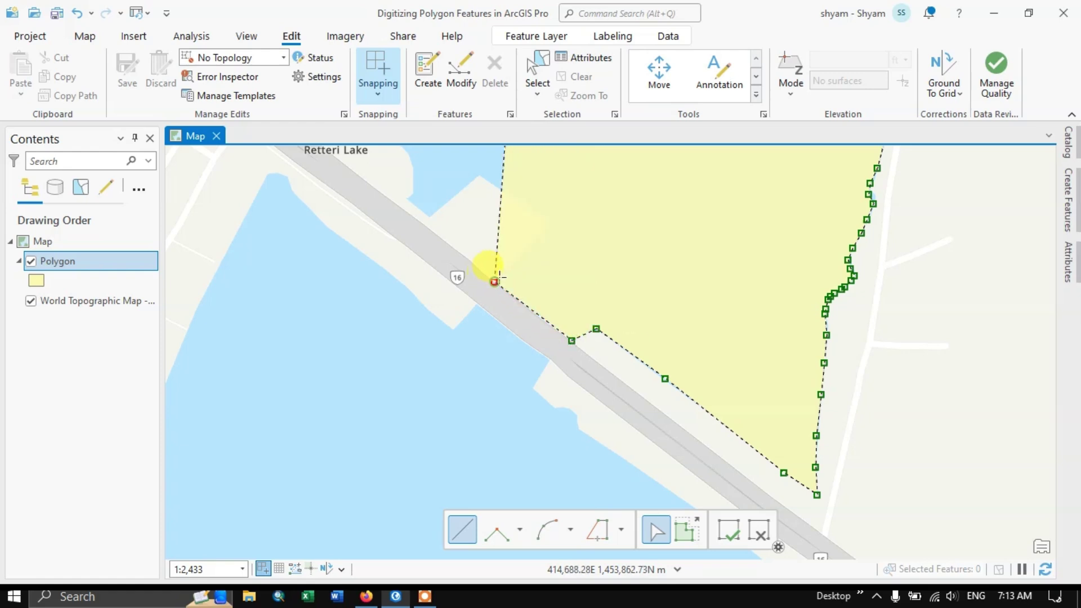
Trace around the rectangular land block jutting into the lake and back along the highway to the start of the western shore
click(551, 221)
click(479, 175)
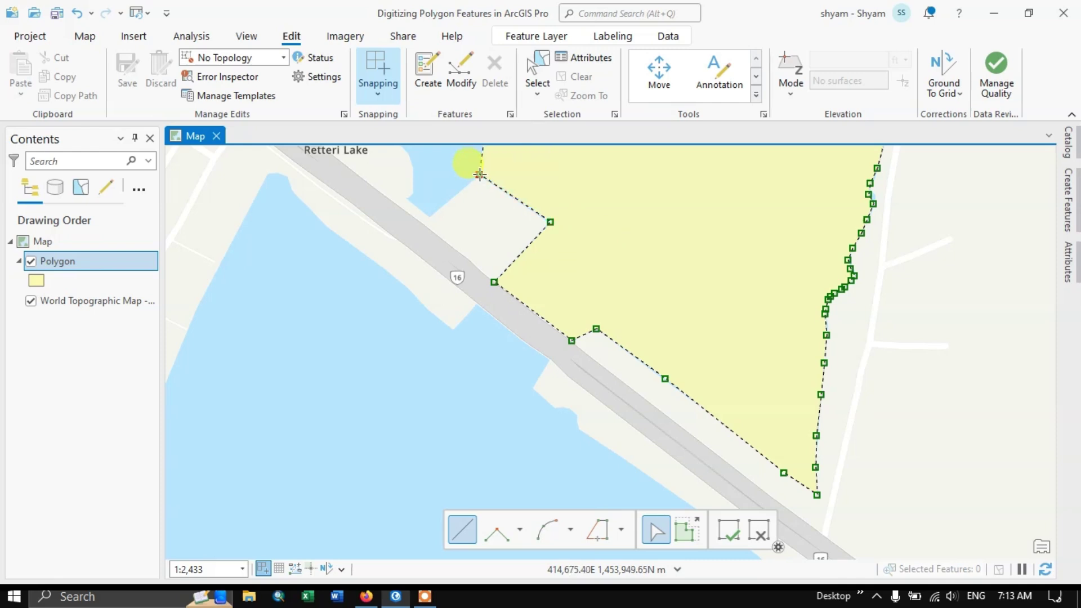
click(427, 215)
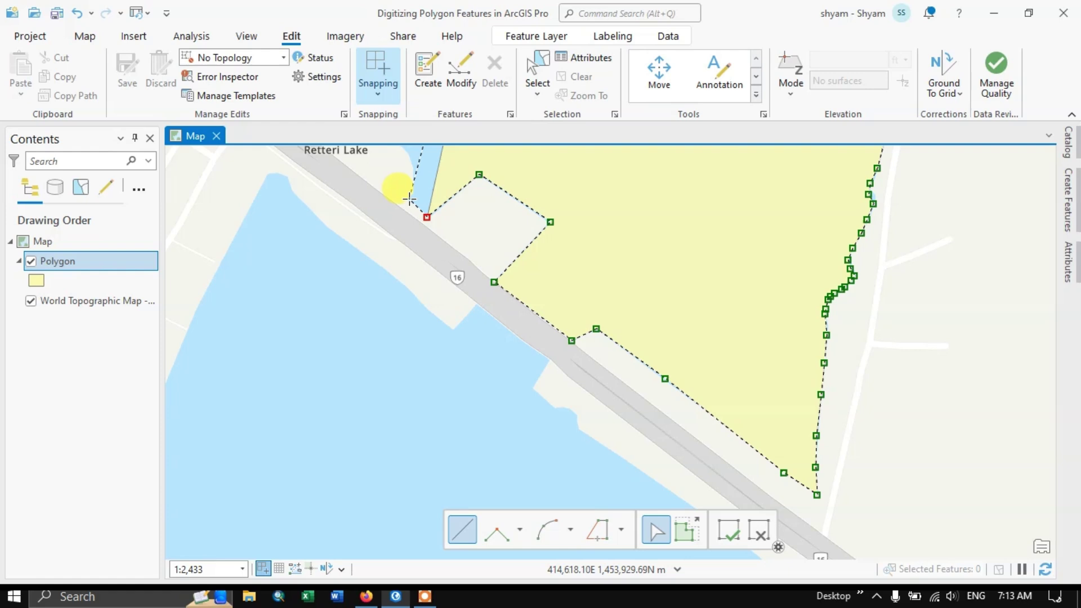
click(409, 199)
click(411, 188)
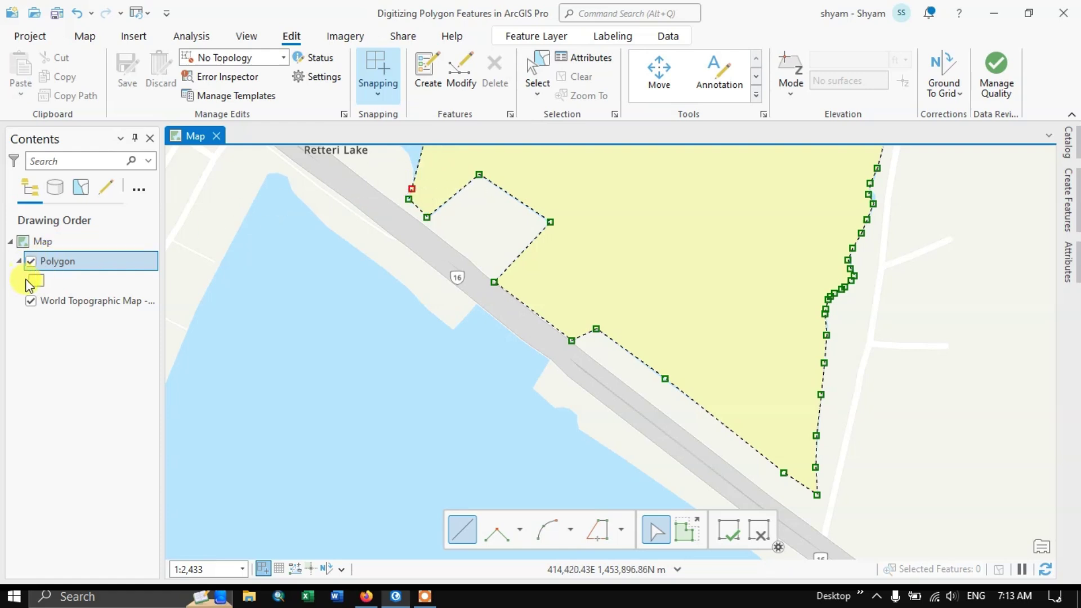
Set the fill of the Polygon layer's symbol to No color
right_click(37, 280)
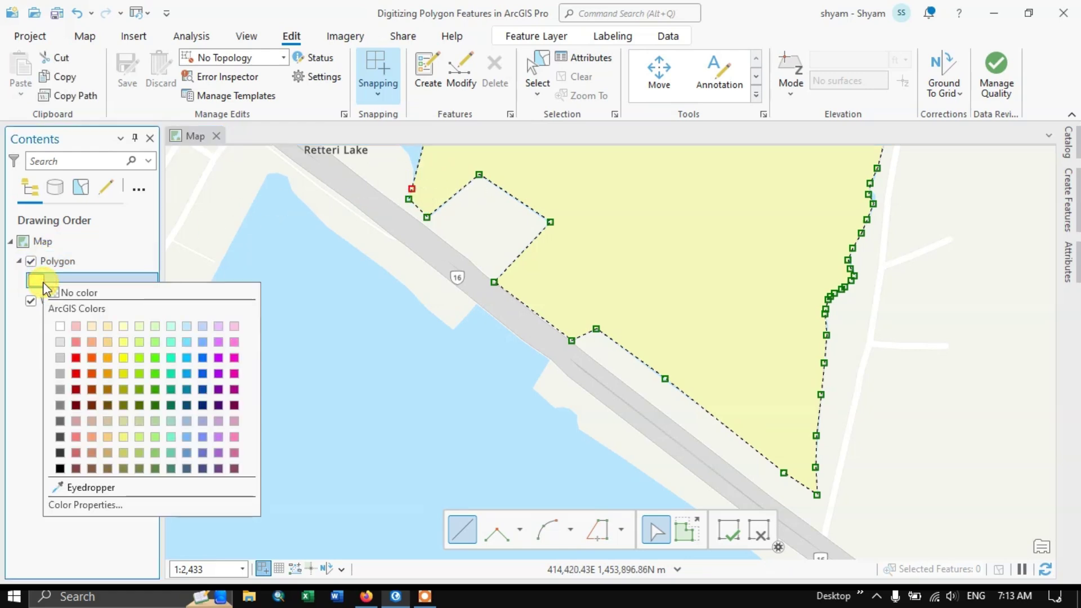
click(81, 293)
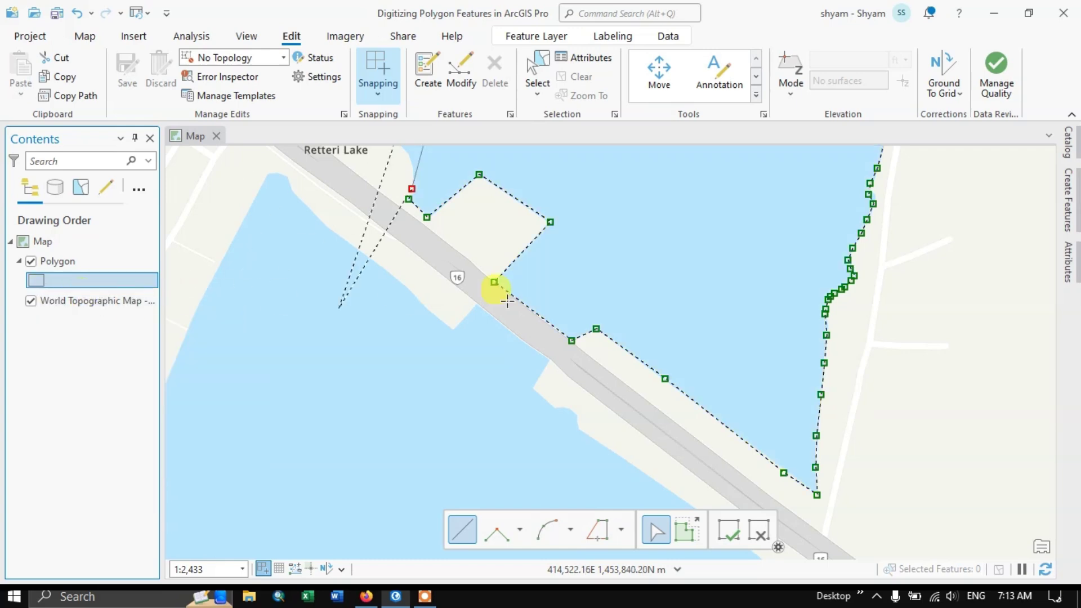
scroll(552, 379, down, 2)
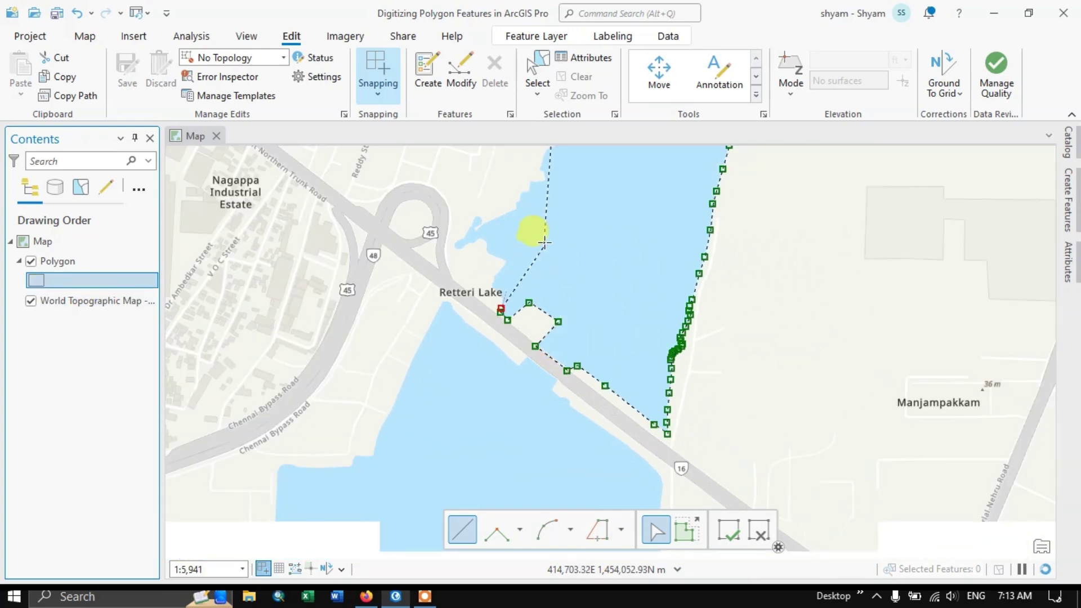
scroll(546, 240, up, 2)
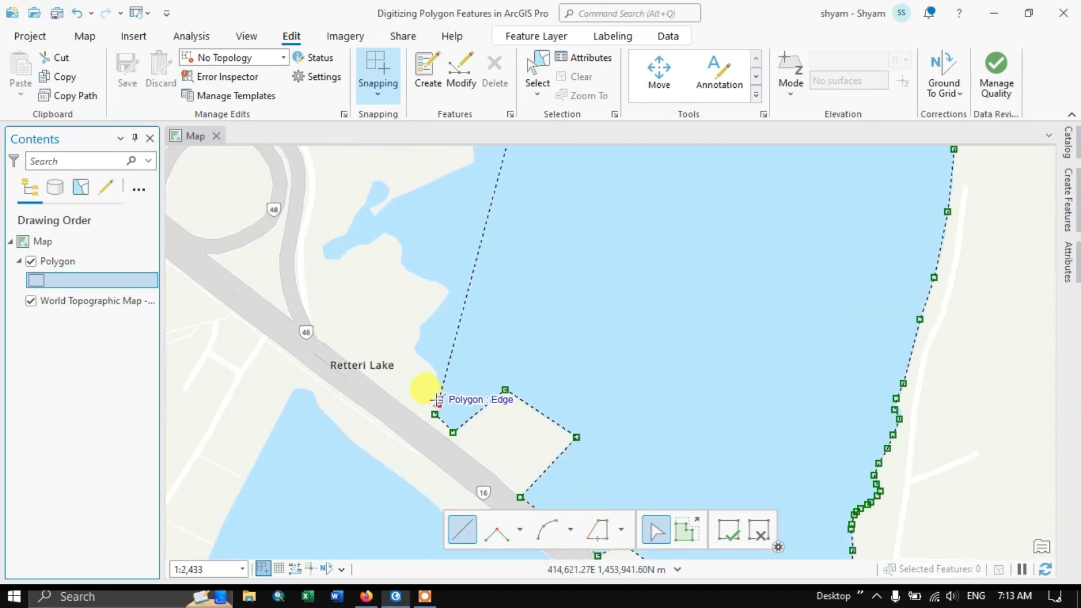
Try to extend the outline along the shore beyond the highway corner, and undo back past the fill color change
drag(440, 387, 433, 368)
scroll(368, 402, up, 3)
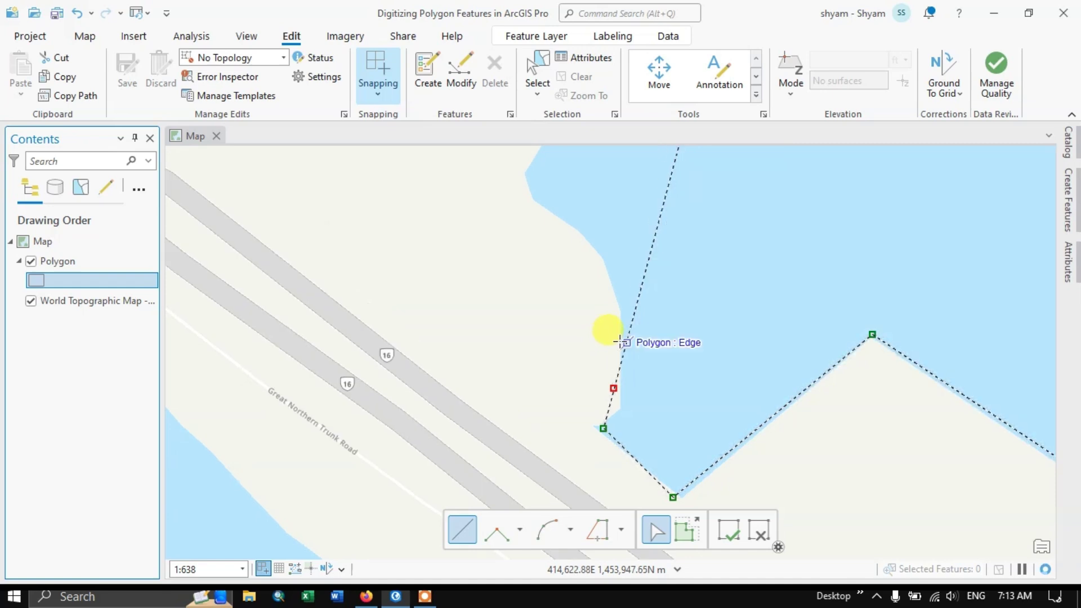
drag(613, 388, 621, 408)
key(ctrl+z)
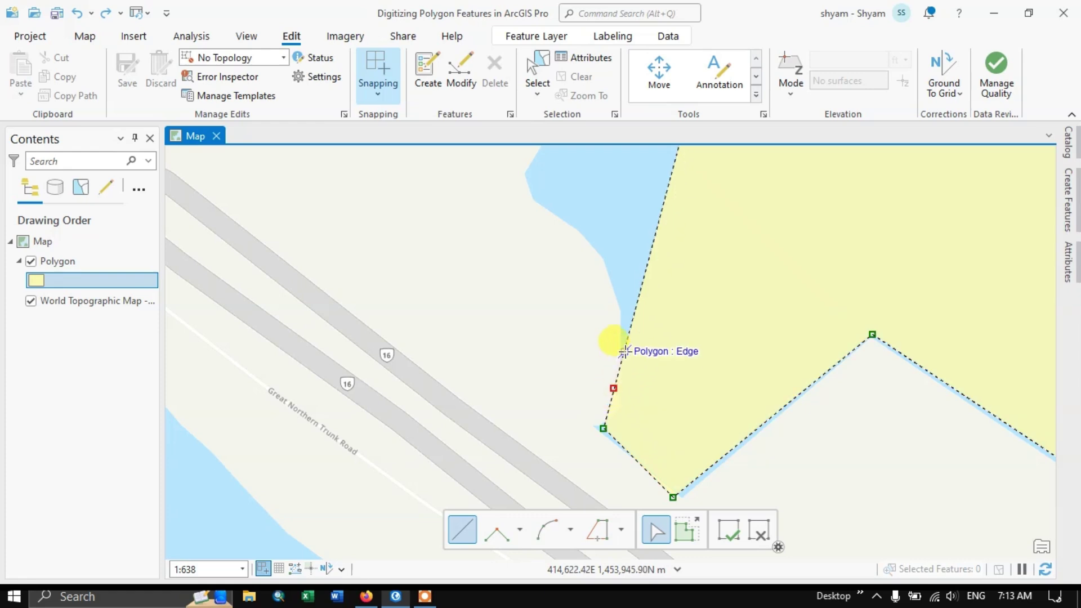
Set the Polygon symbol's fill to No color and trace the curved western shore north to its next bend
right_click(32, 275)
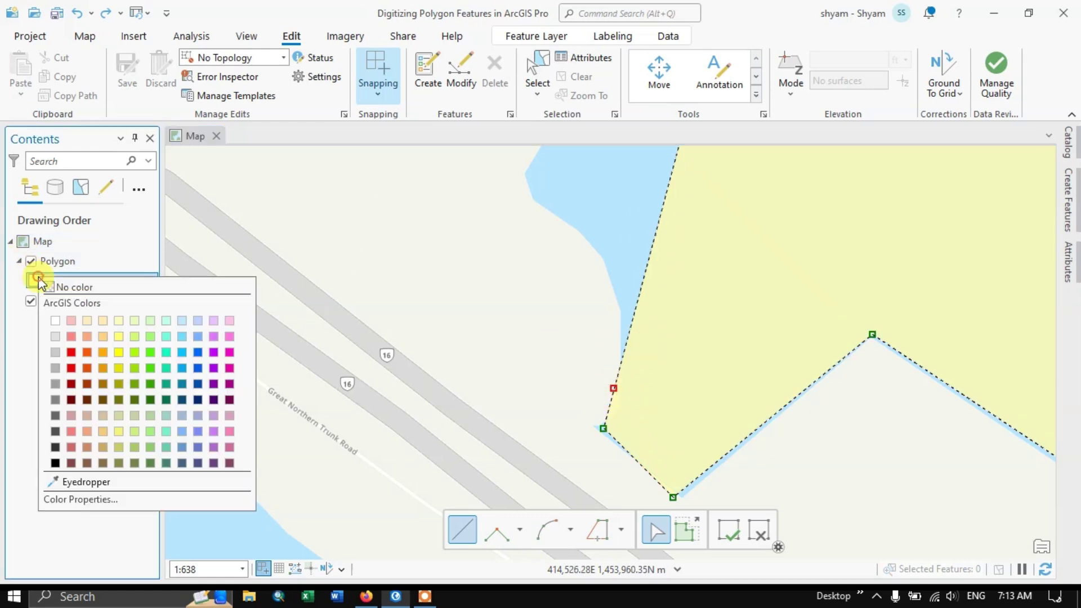
click(68, 282)
mouse_move(627, 338)
mouse_down()
mouse_move(672, 341)
mouse_move(617, 358)
mouse_move(621, 311)
mouse_move(603, 263)
mouse_up()
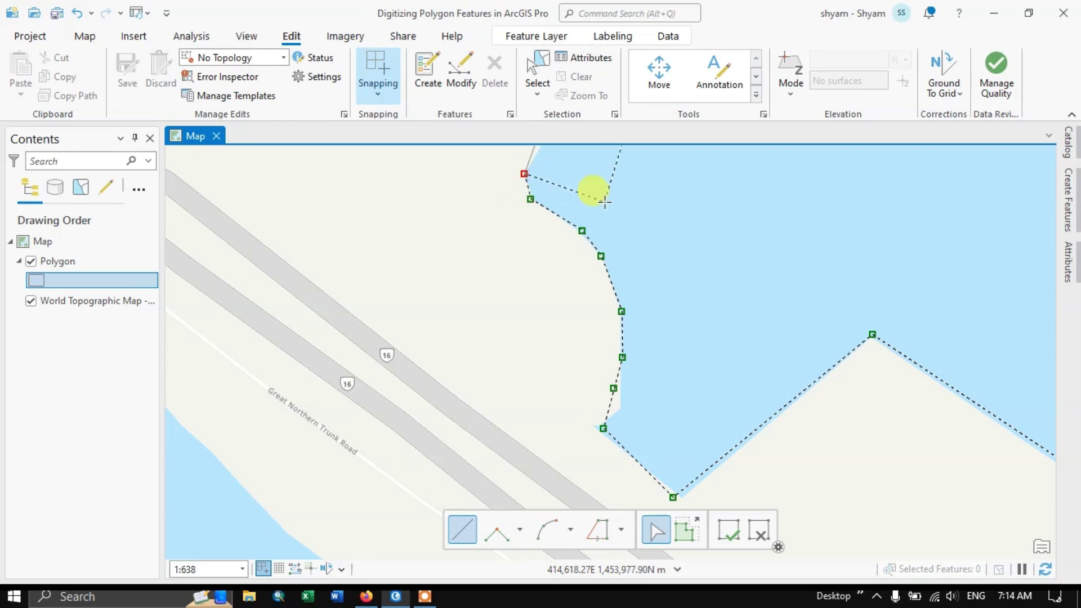
Extend the outline northeast along the slanting western bank and up the short straight edge to its upper corner
scroll(605, 201, up, 5)
drag(541, 283, 560, 269)
drag(575, 228, 598, 207)
key(Up)
key(Up)
key(Up)
key(Up)
mouse_move(610, 338)
mouse_down()
mouse_move(550, 248)
mouse_move(571, 176)
mouse_up()
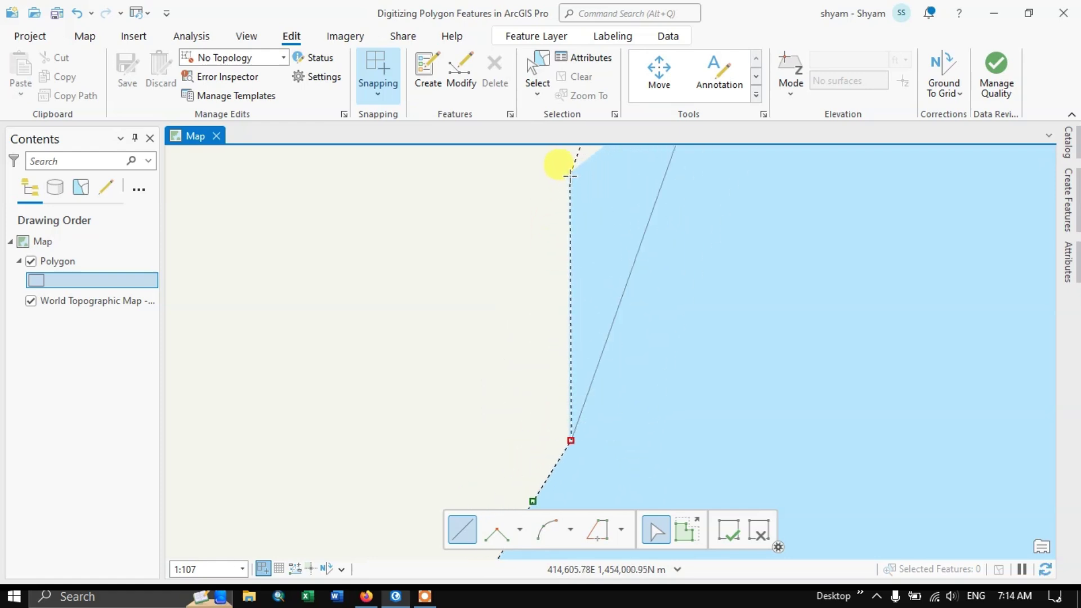
click(570, 176)
drag(651, 270, 518, 488)
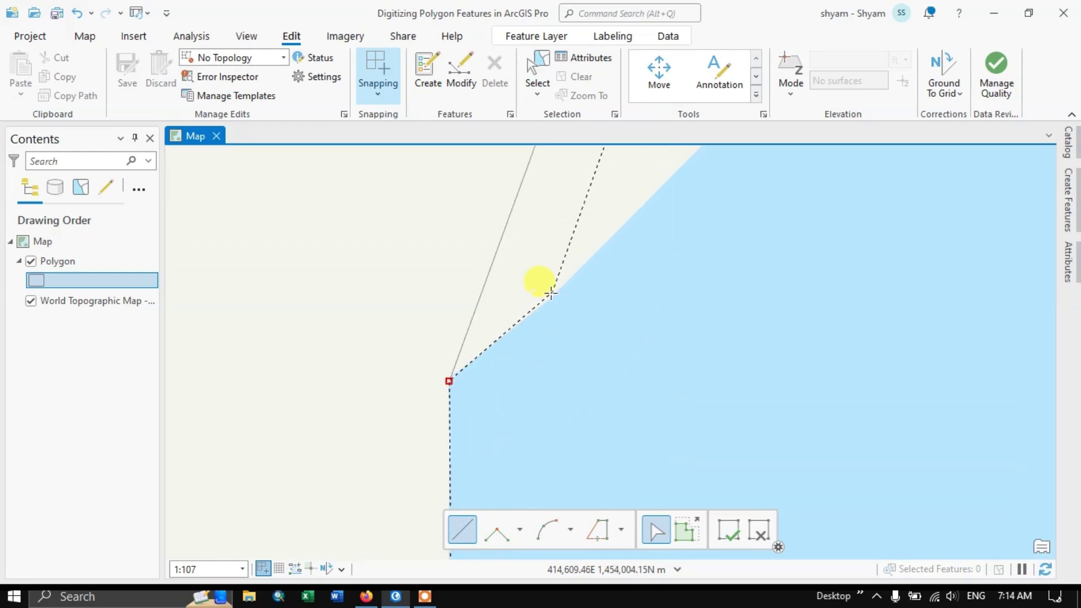
Extend the lake outline northeast along the slanting western bank to the land tip where the shore turns back northwest
click(550, 298)
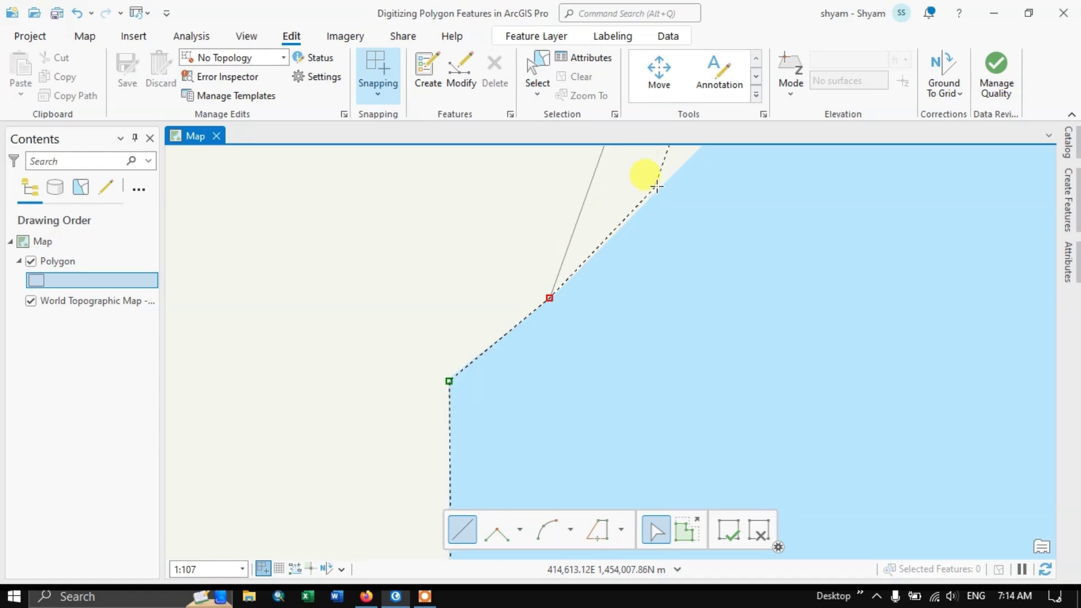
drag(739, 249, 338, 499)
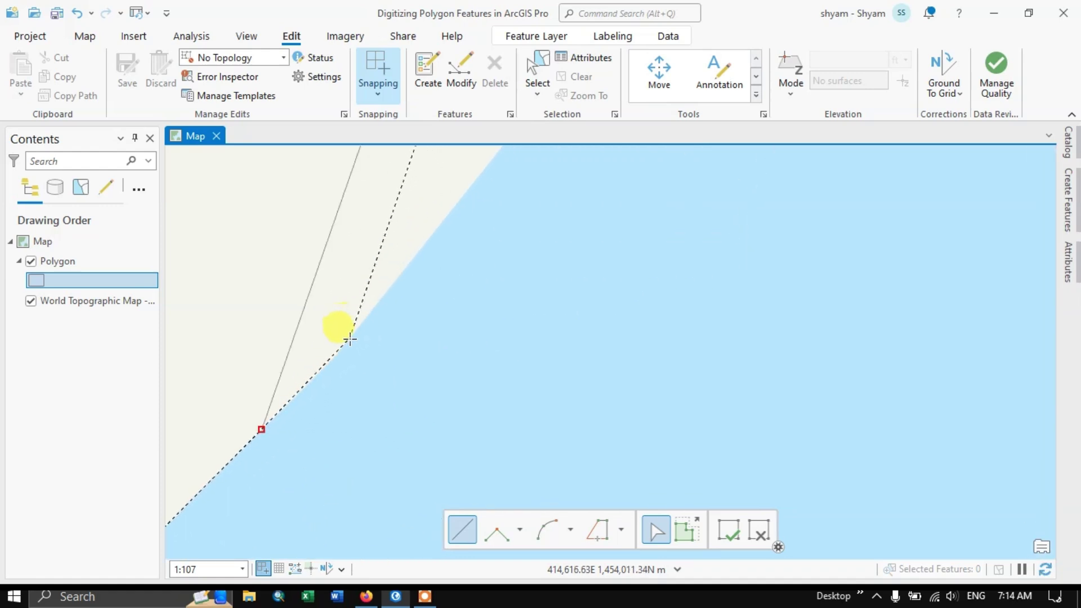
click(336, 357)
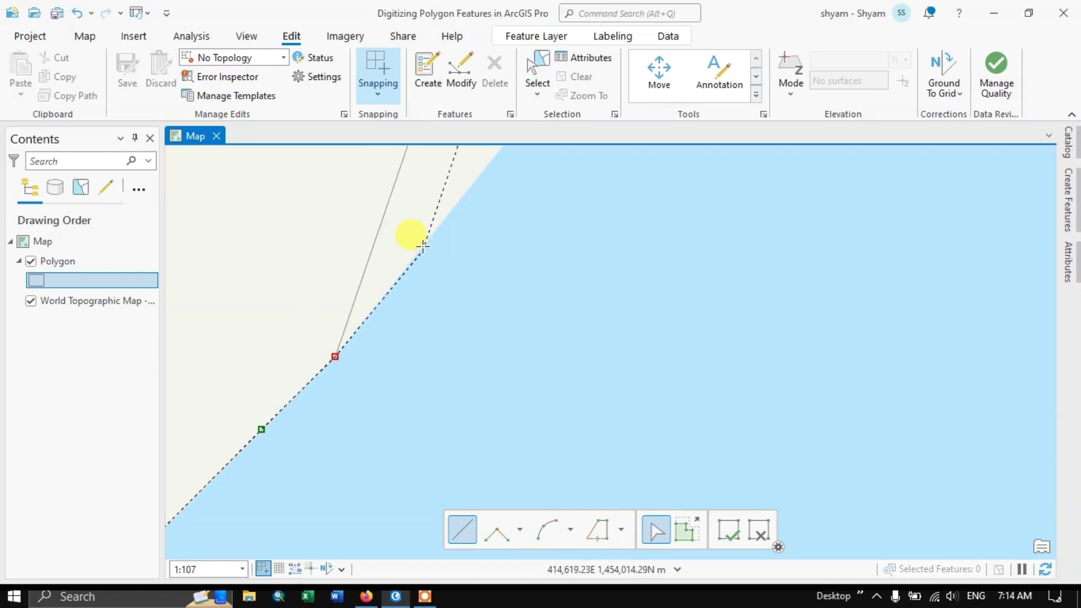
drag(494, 282, 413, 424)
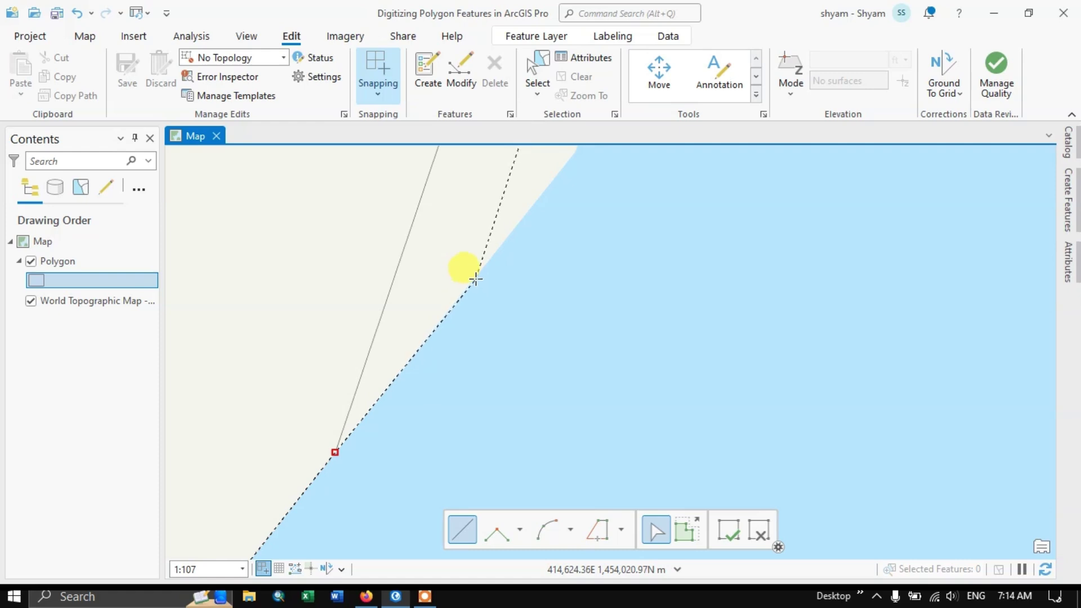
click(476, 277)
drag(557, 248, 454, 441)
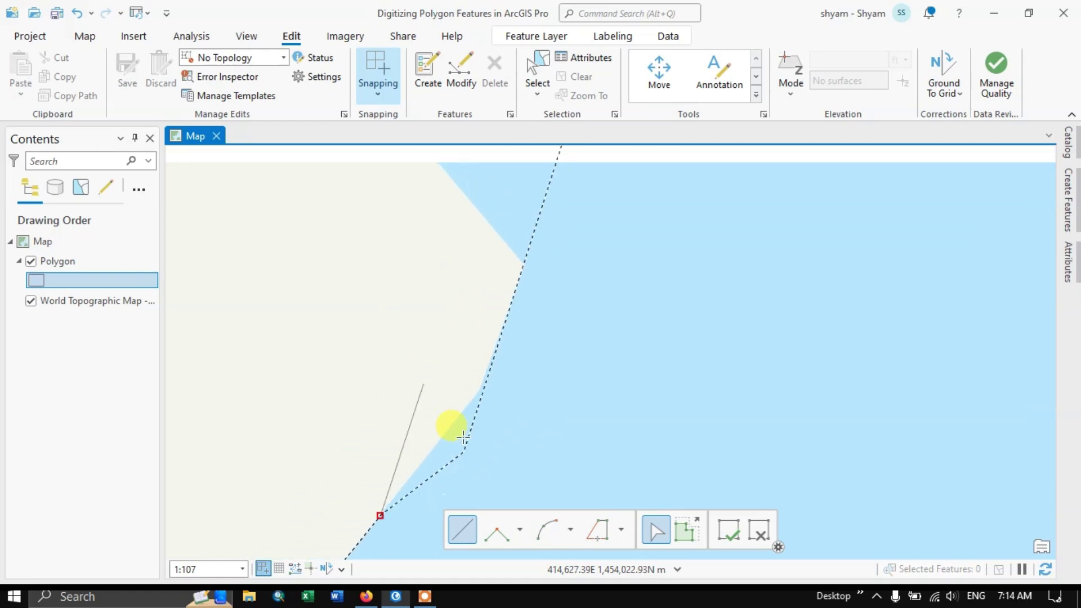
click(479, 388)
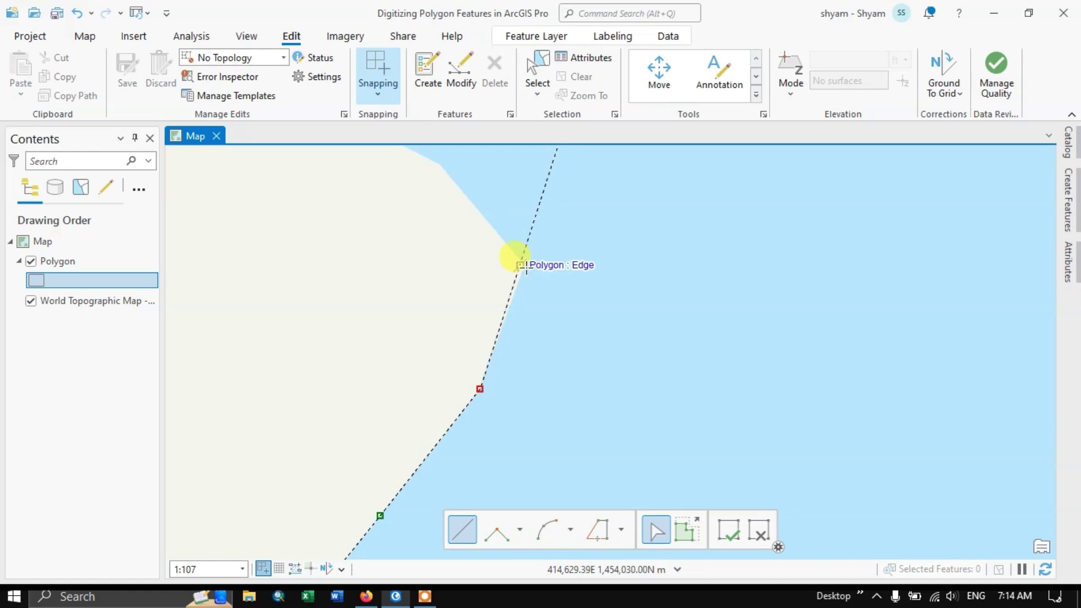
scroll(516, 285, up, 3)
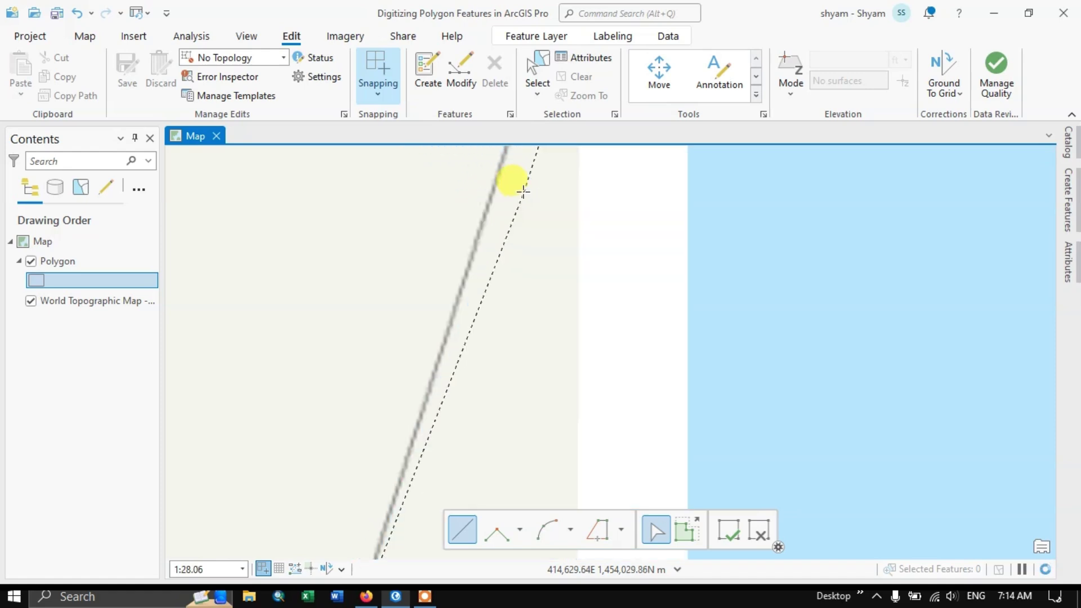
click(513, 178)
Continue the outline north along the western shore from the small square notch to the corner of the protruding bank
scroll(567, 307, down, 4)
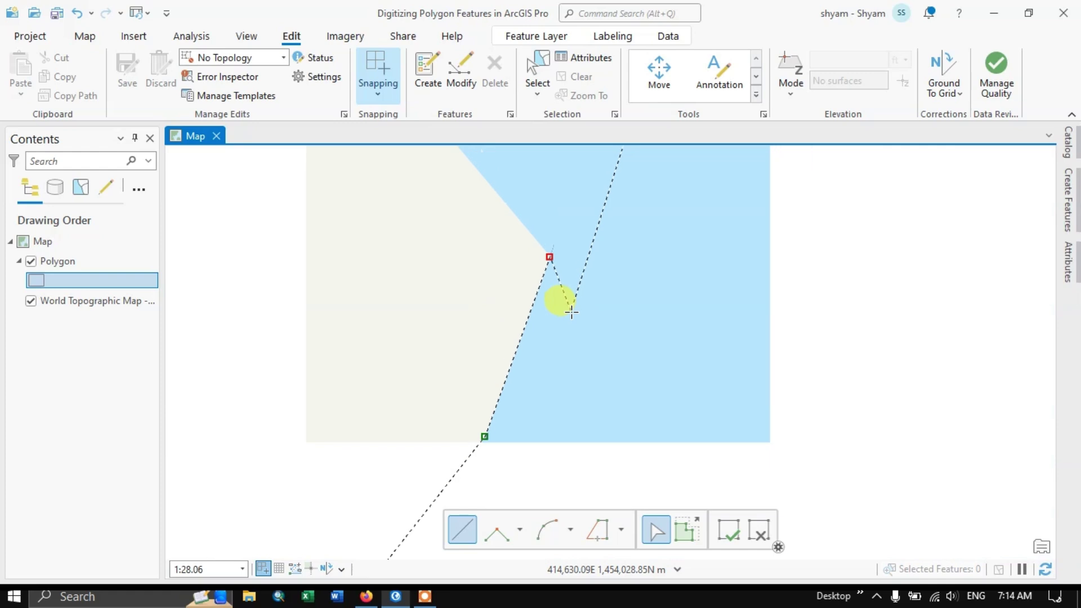
scroll(572, 312, up, 3)
scroll(572, 312, down, 5)
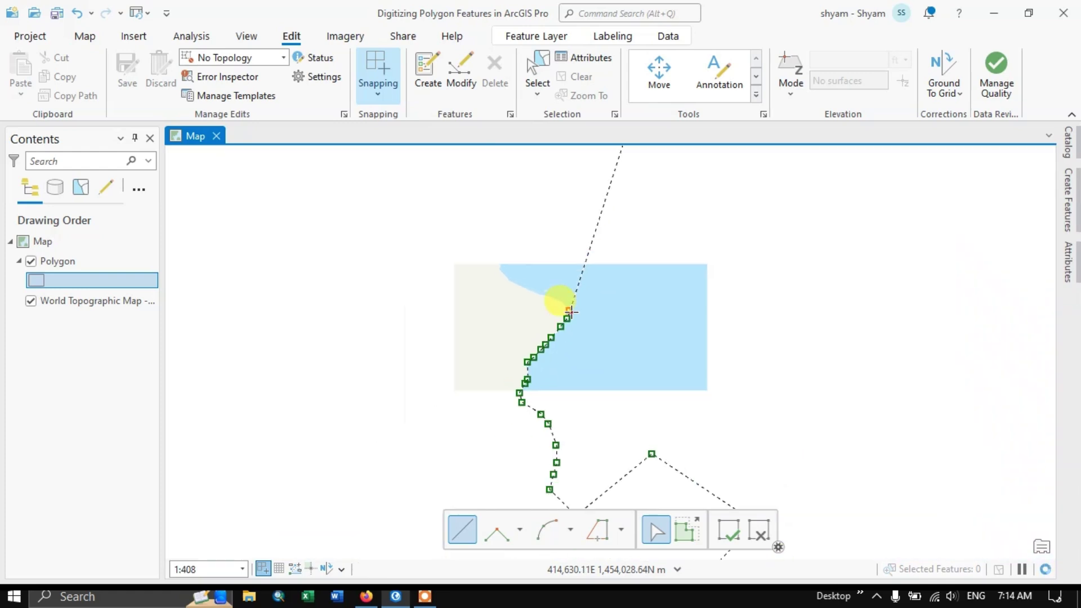
scroll(571, 312, down, 6)
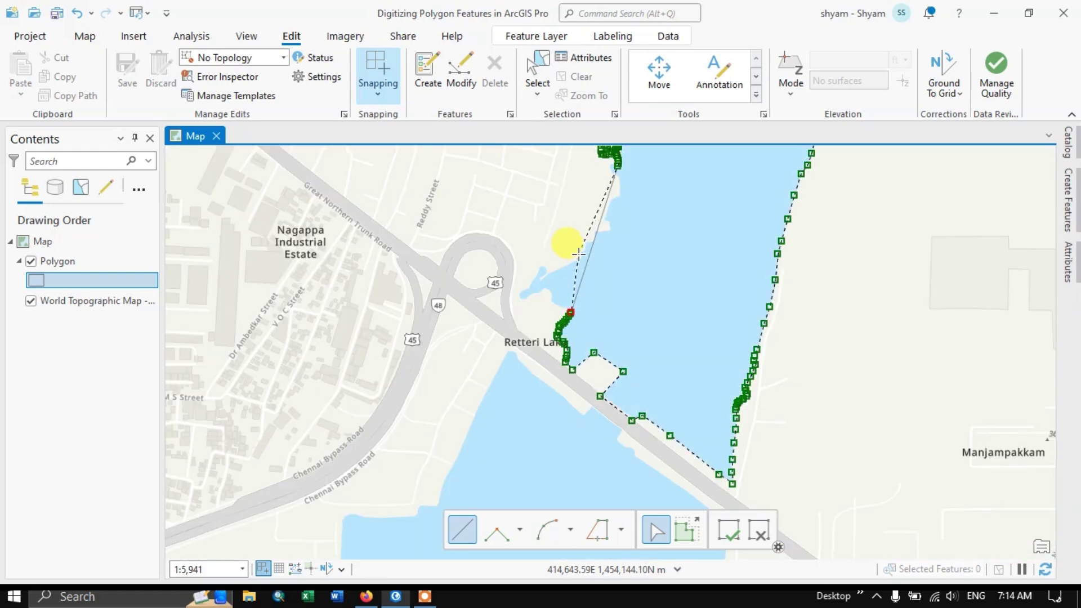
scroll(581, 244, up, 2)
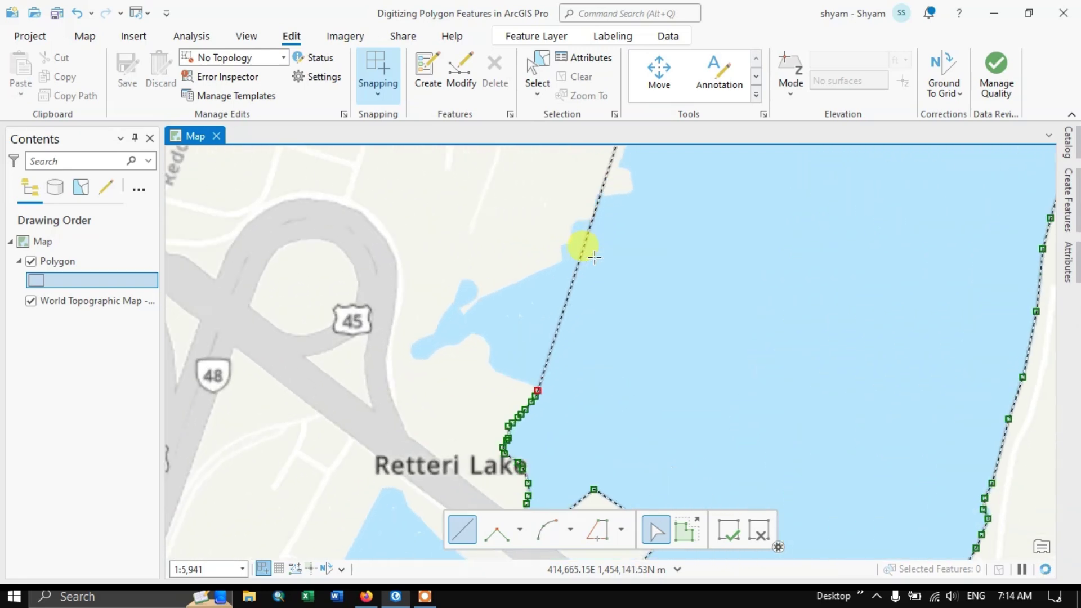
scroll(465, 369, down, 2)
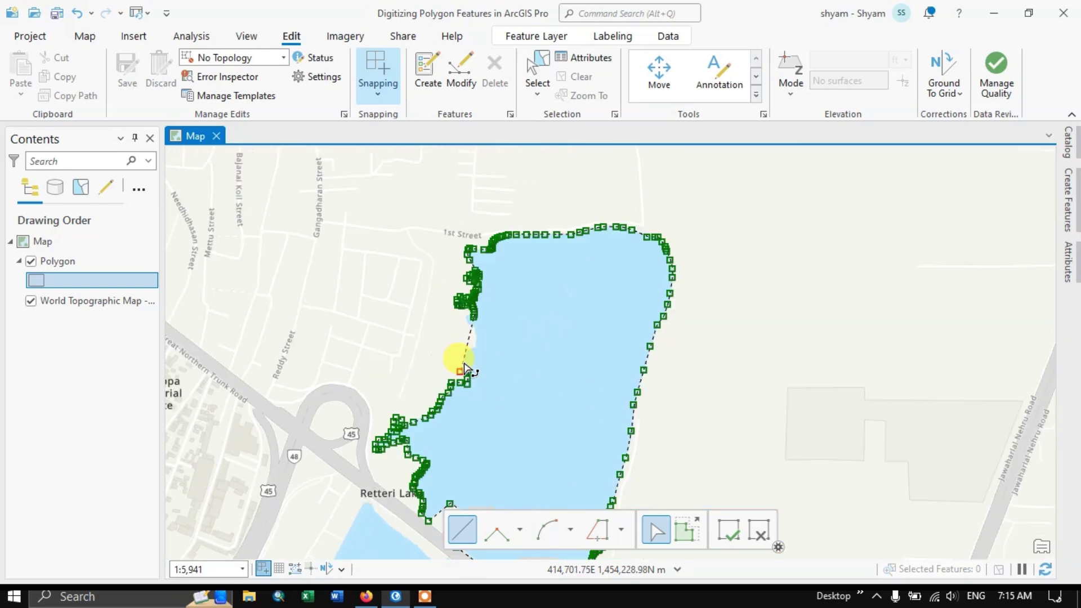
scroll(464, 370, up, 3)
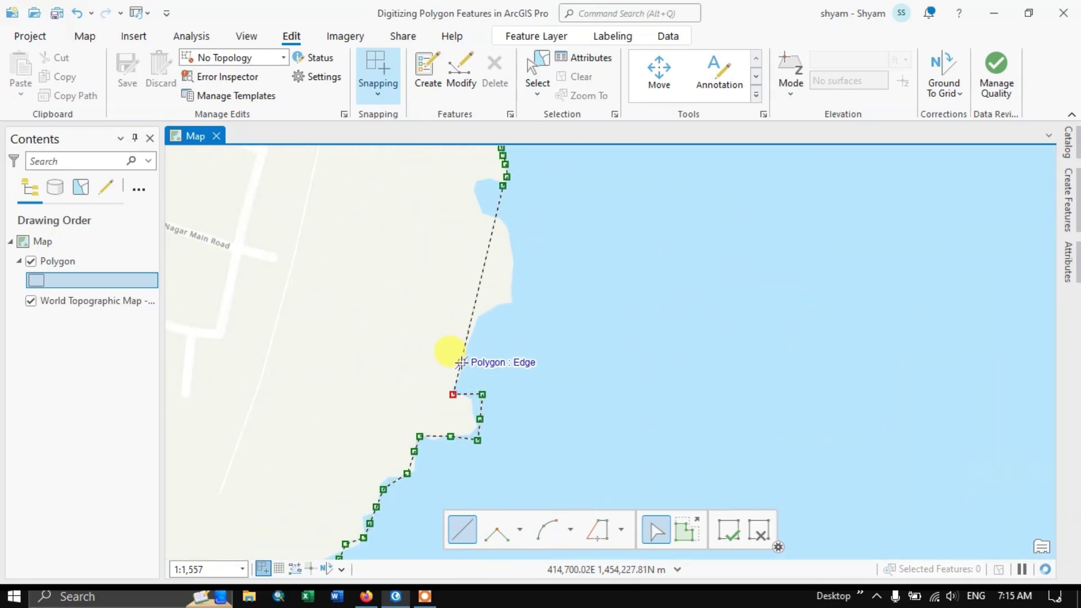
click(462, 349)
click(483, 315)
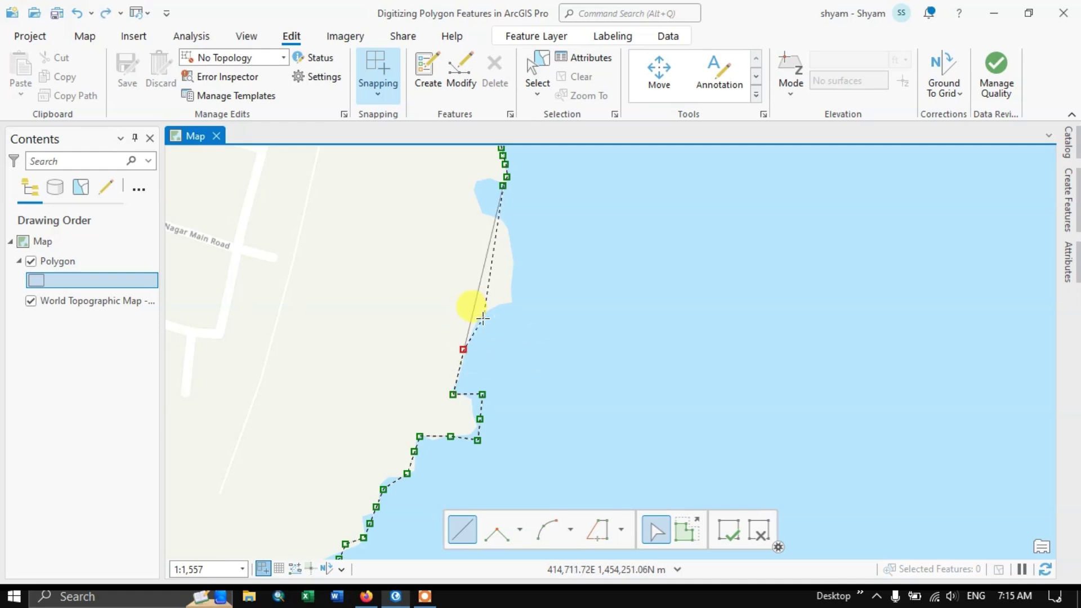
click(487, 310)
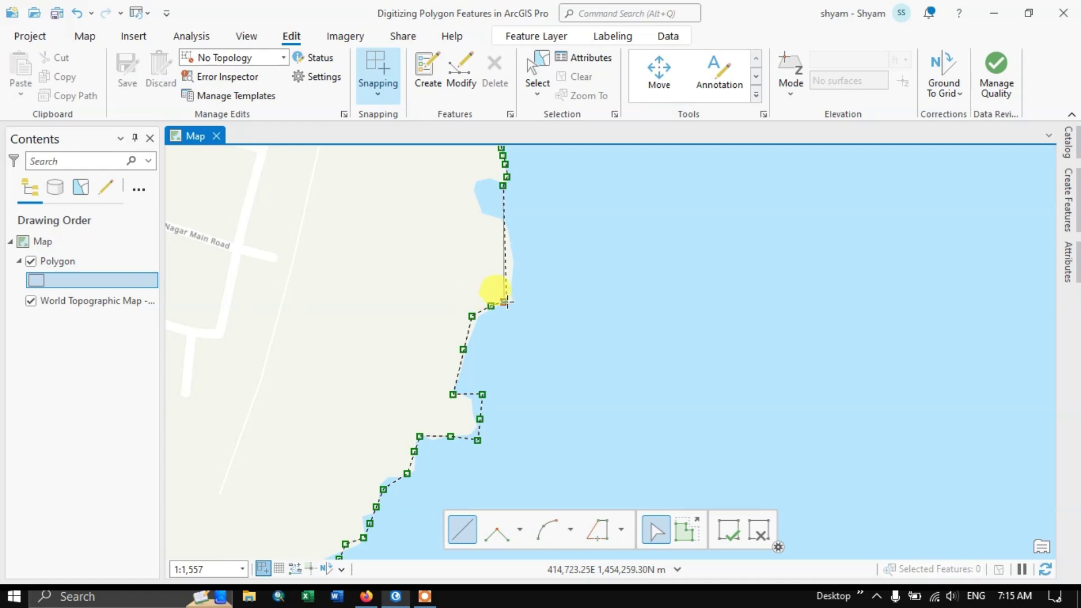
click(512, 299)
Trace the protruding bank north and follow the lower and inner edges of the small cove beyond it
click(511, 279)
click(508, 262)
click(508, 252)
click(508, 241)
click(507, 231)
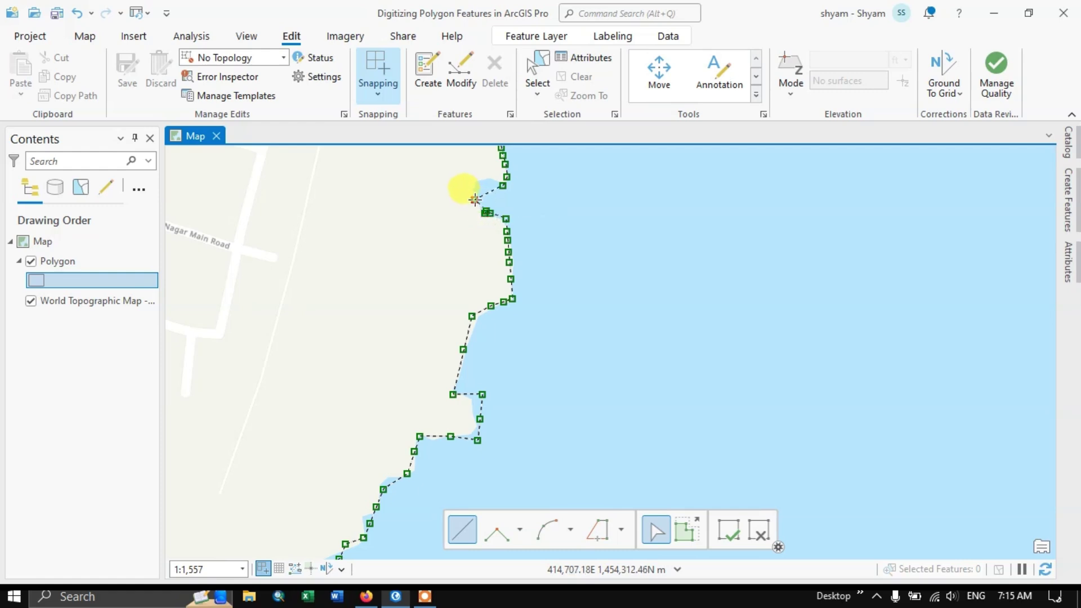
click(472, 184)
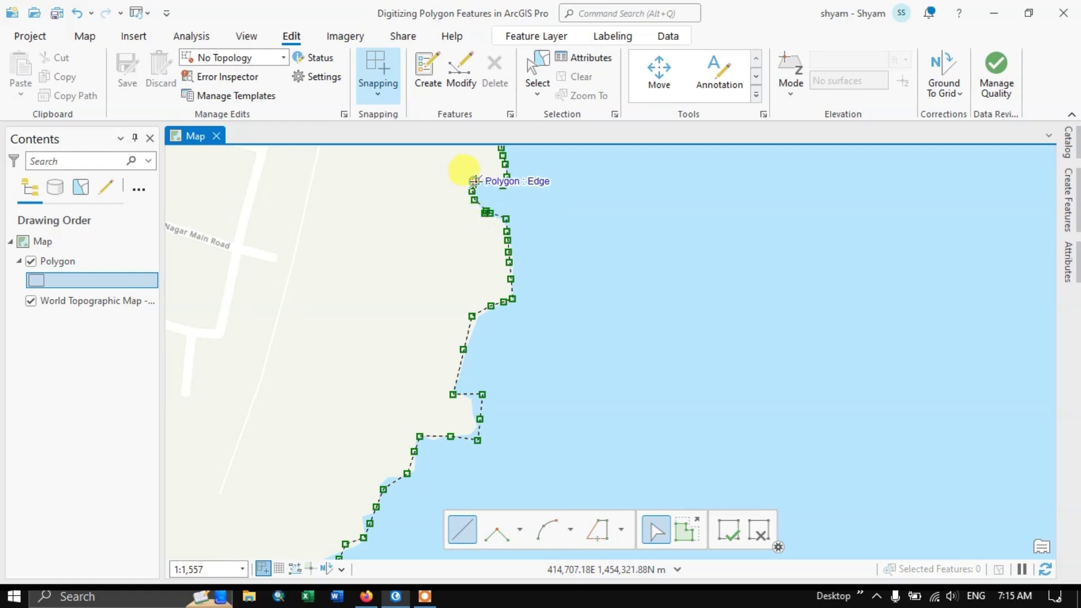
Trace the cove's upper edge to close the lake outline and finish the polygon feature
scroll(475, 168, up, 5)
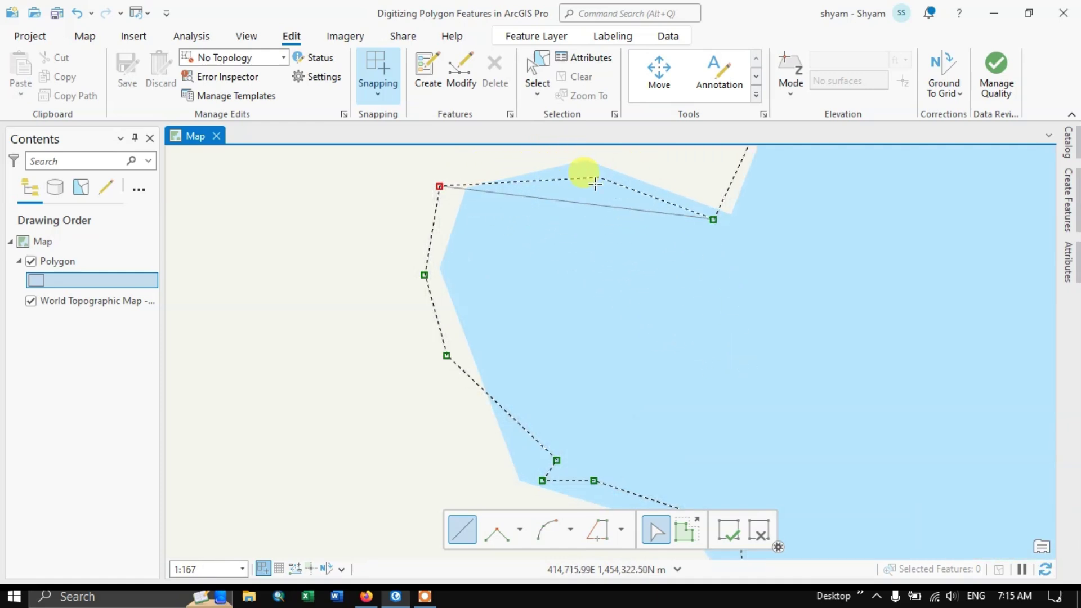
scroll(557, 274, down, 6)
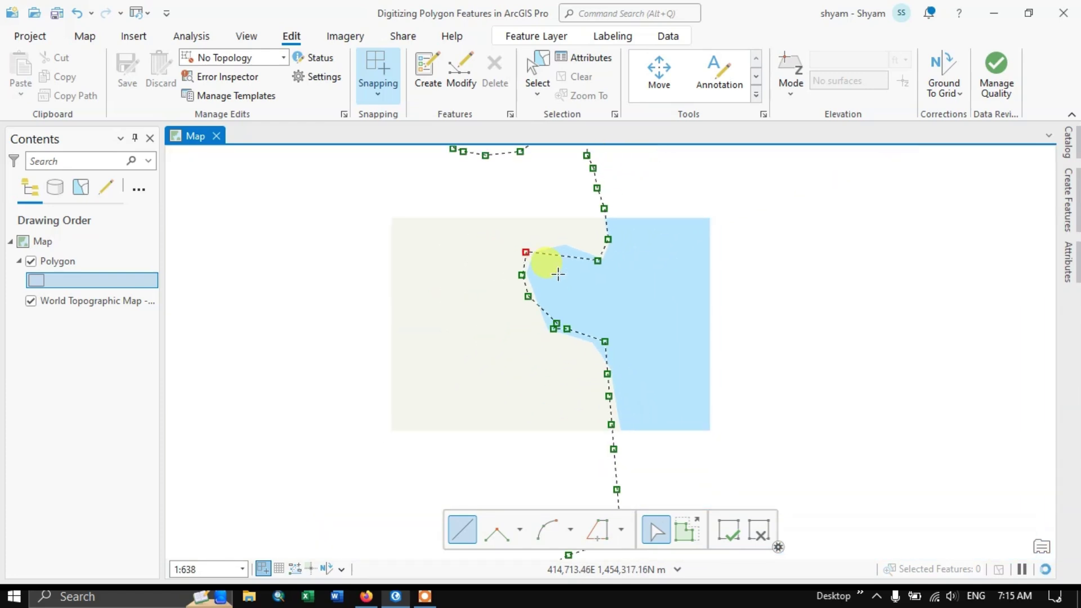
scroll(558, 274, up, 6)
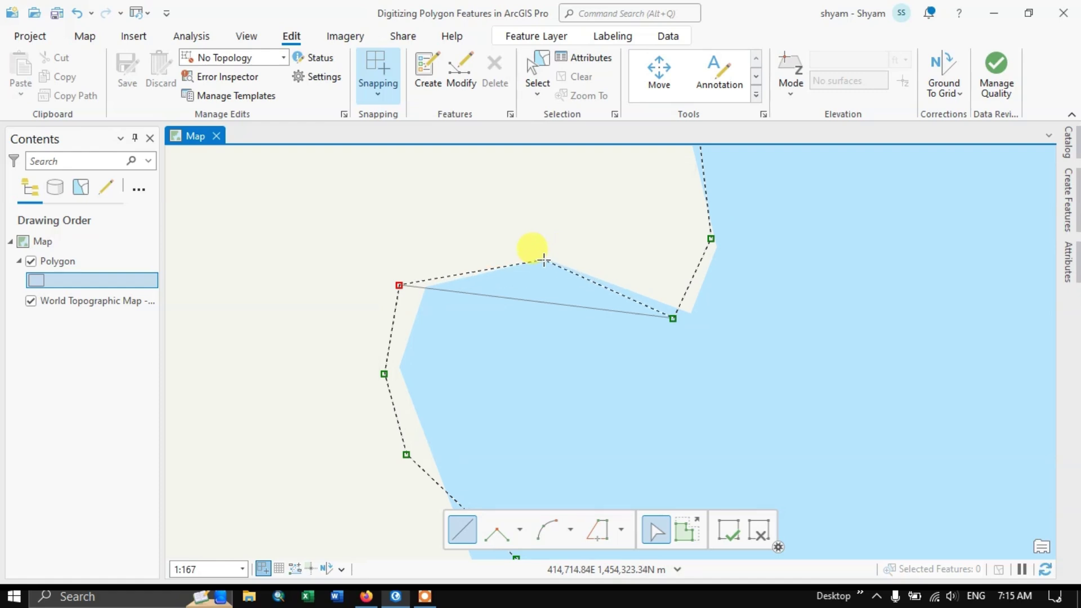
click(555, 258)
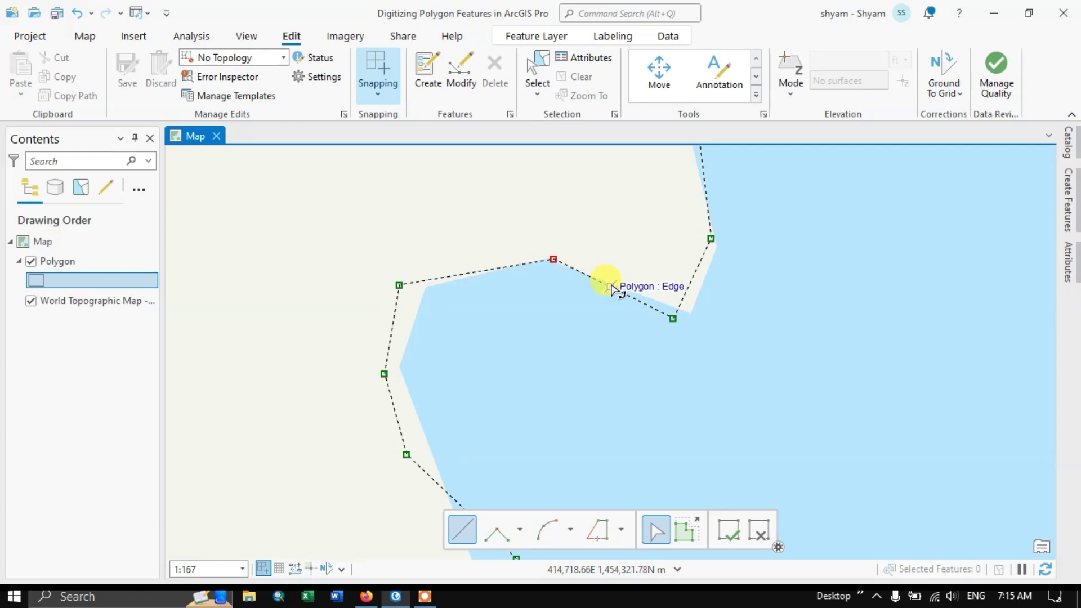
double_click(613, 289)
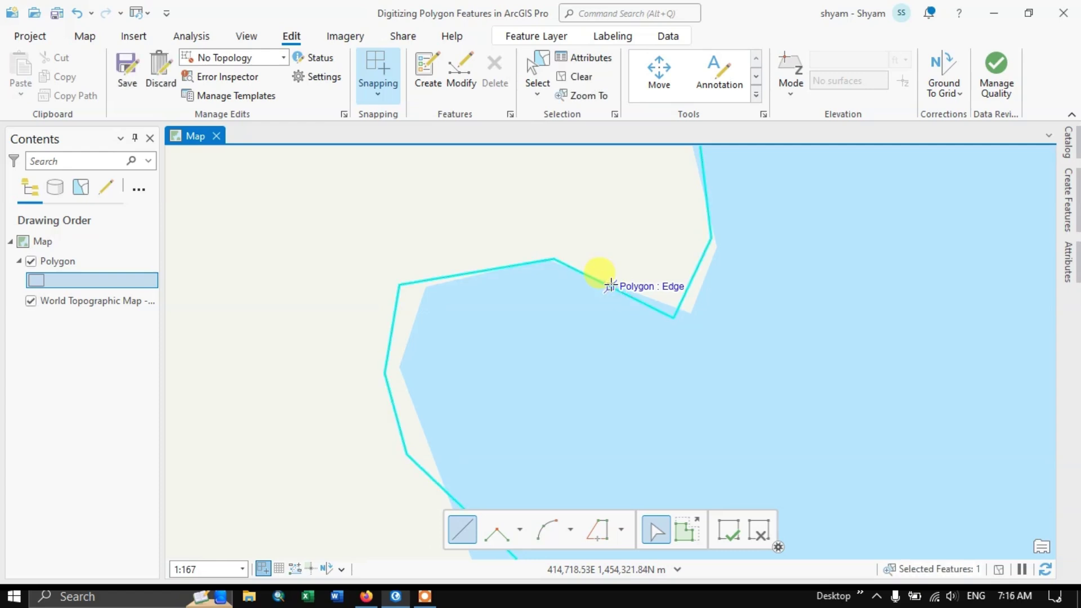
Start a new polygon at the northwest corner of Mango Garden and trace its straight western edge southward
scroll(521, 211, down, 3)
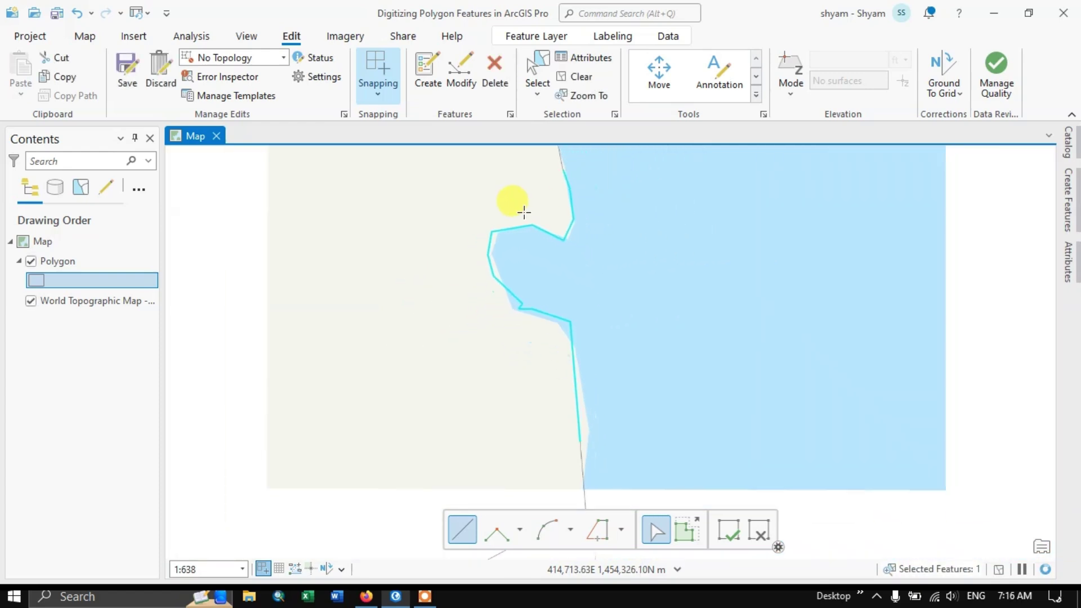
scroll(524, 211, down, 2)
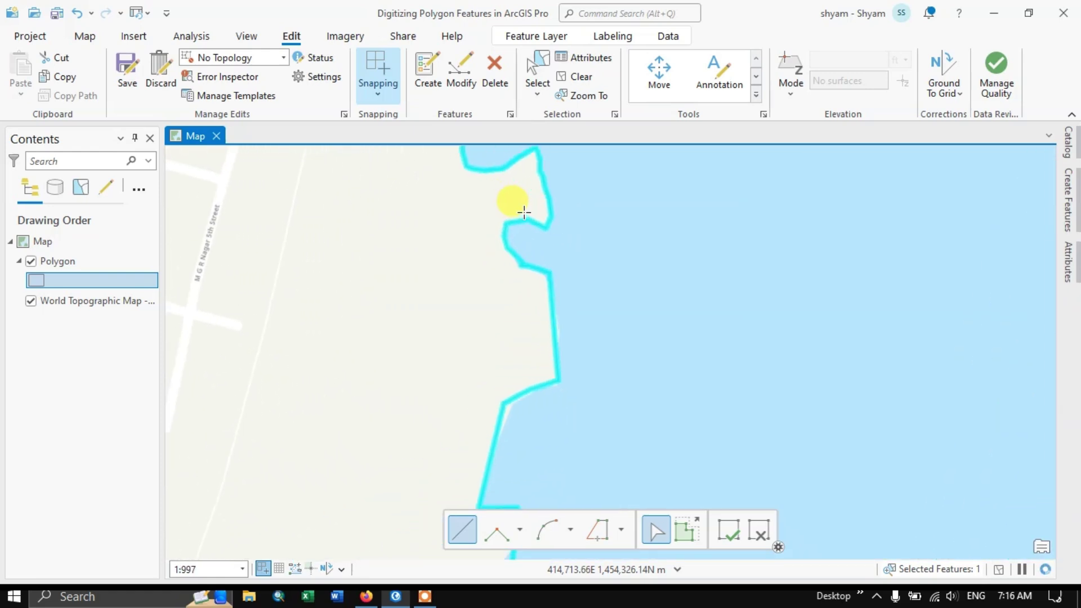
scroll(524, 211, down, 8)
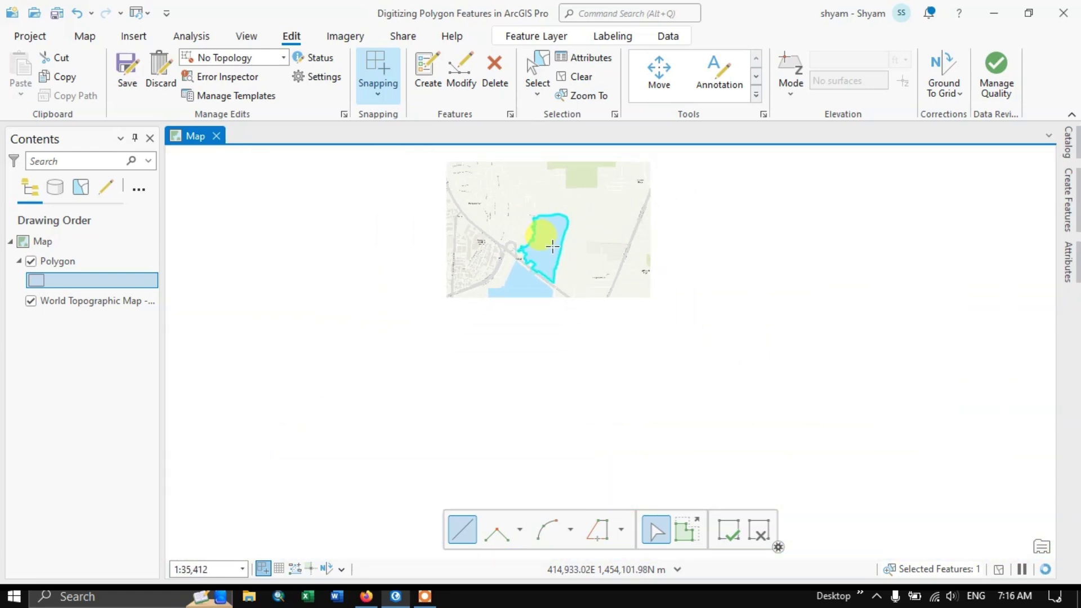
scroll(555, 237, up, 2)
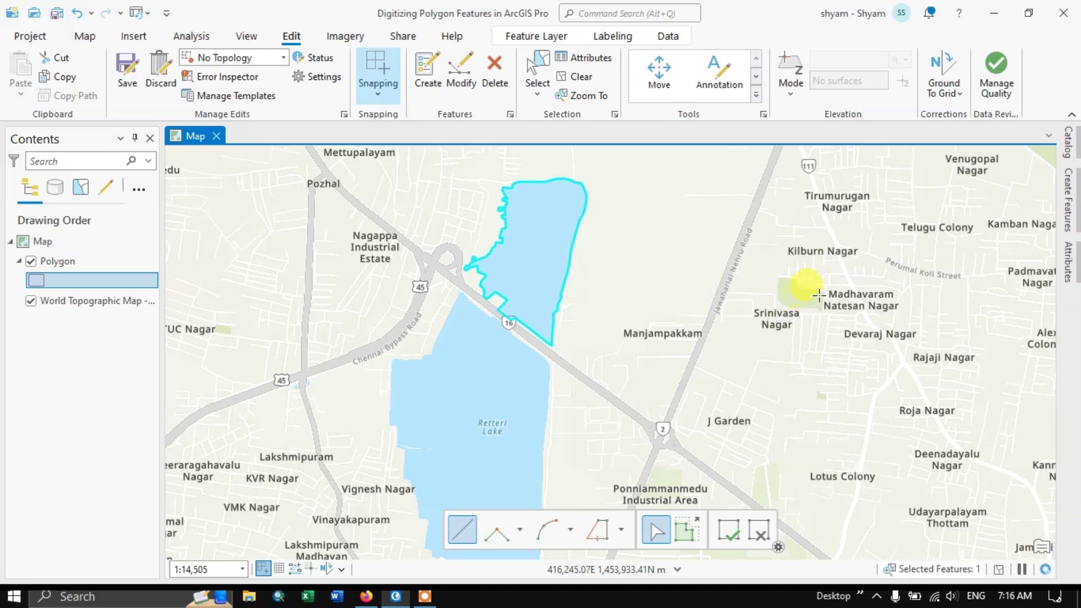
scroll(832, 297, up, 5)
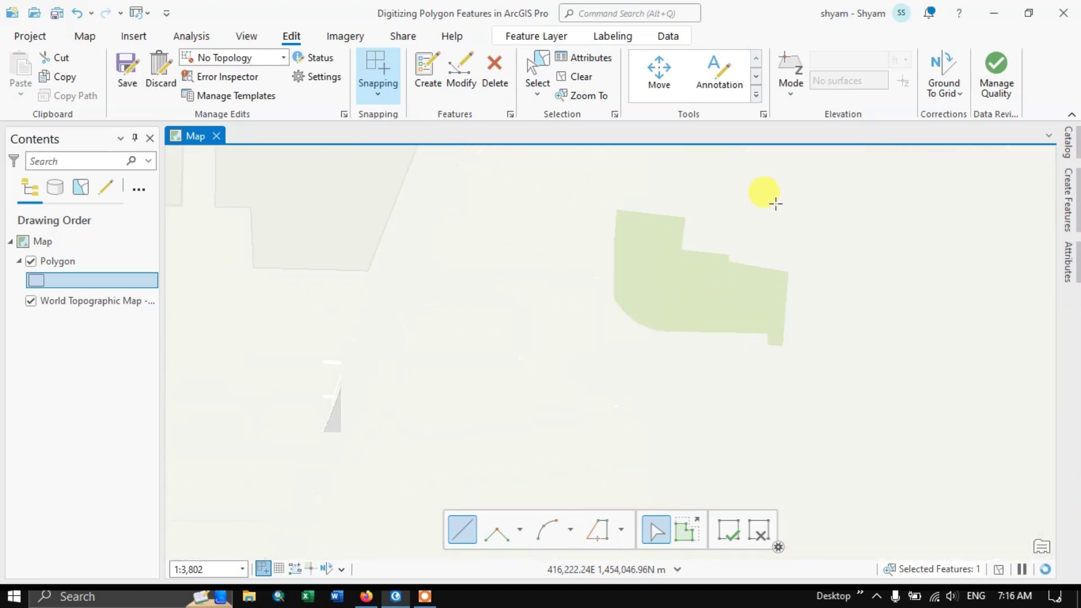
scroll(757, 265, up, 2)
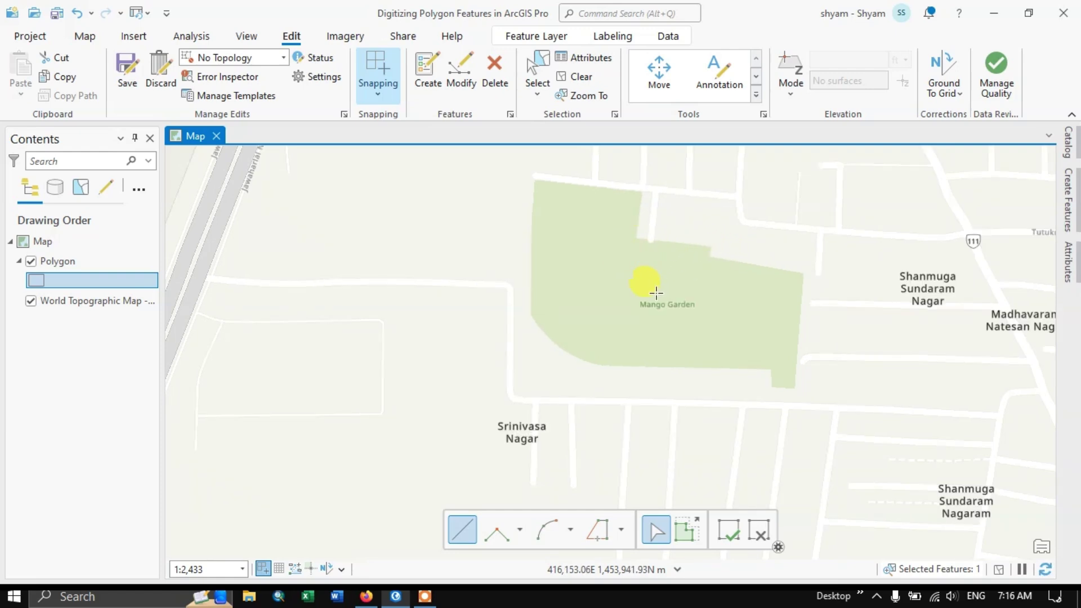
scroll(613, 234, up, 2)
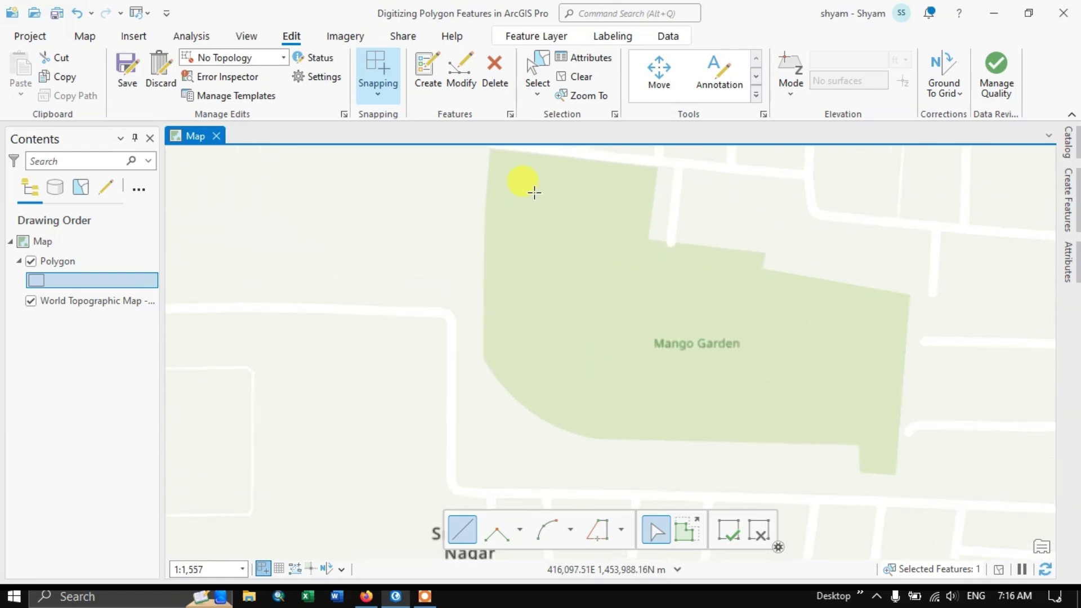
click(489, 151)
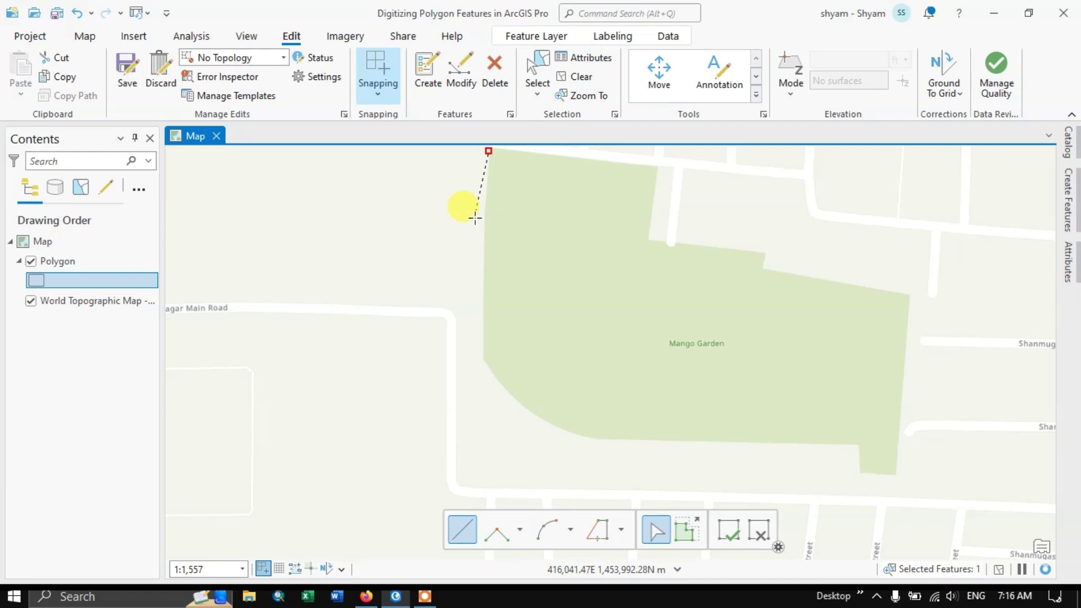
click(482, 264)
click(483, 361)
Trace Mango Garden's curved southwest corner and its southern edge, including the small protrusion at the southeast corner
click(513, 399)
click(549, 423)
click(575, 435)
click(599, 439)
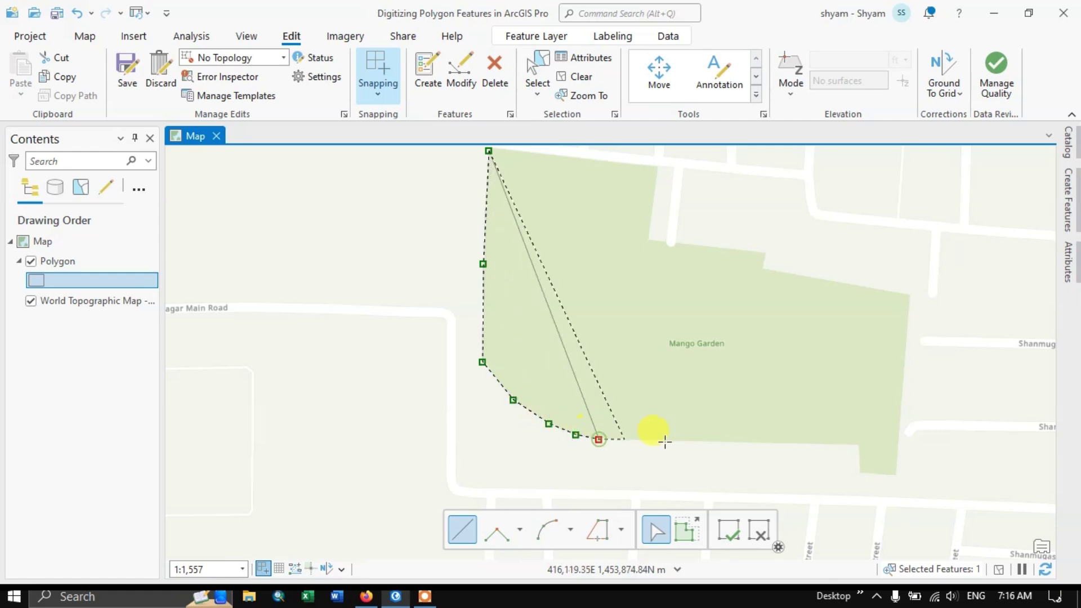
click(858, 445)
click(861, 474)
click(895, 475)
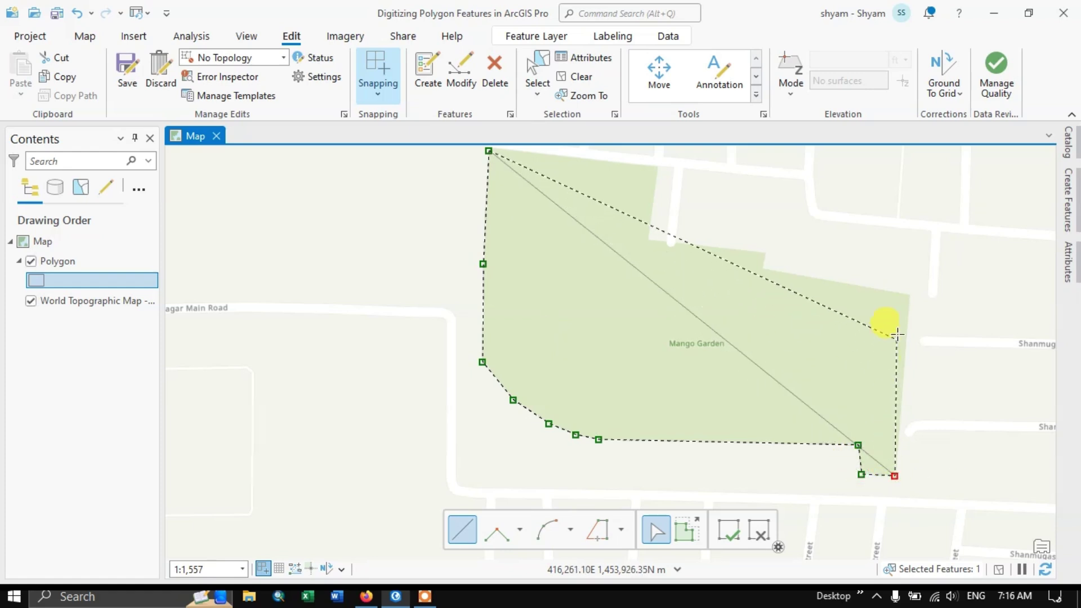
Trace Mango Garden's eastern edge and stepped northern edge back to the northwest corner and finish the polygon
click(907, 293)
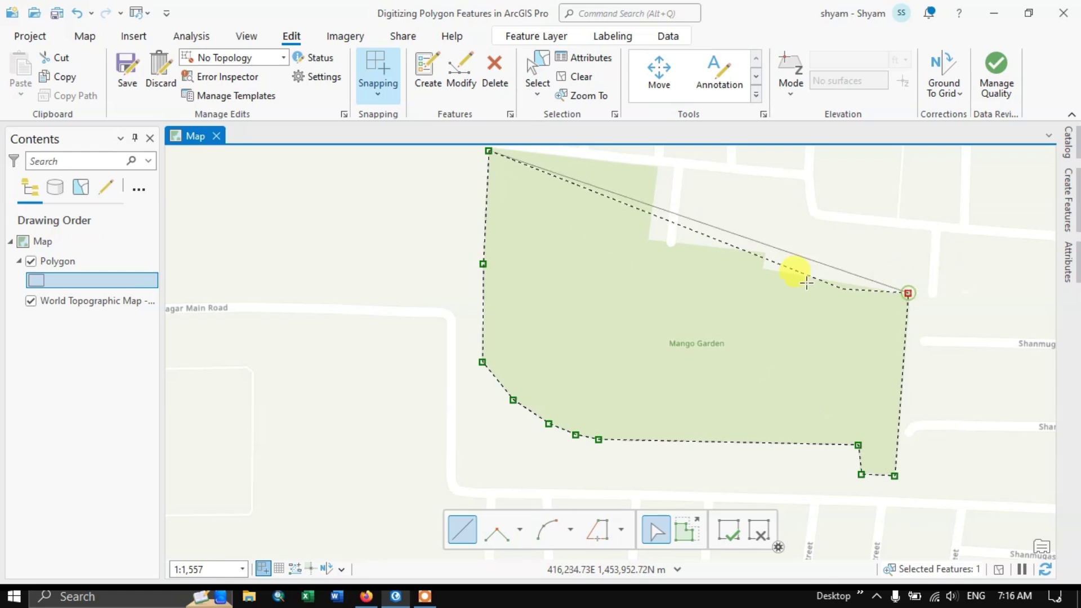
click(761, 266)
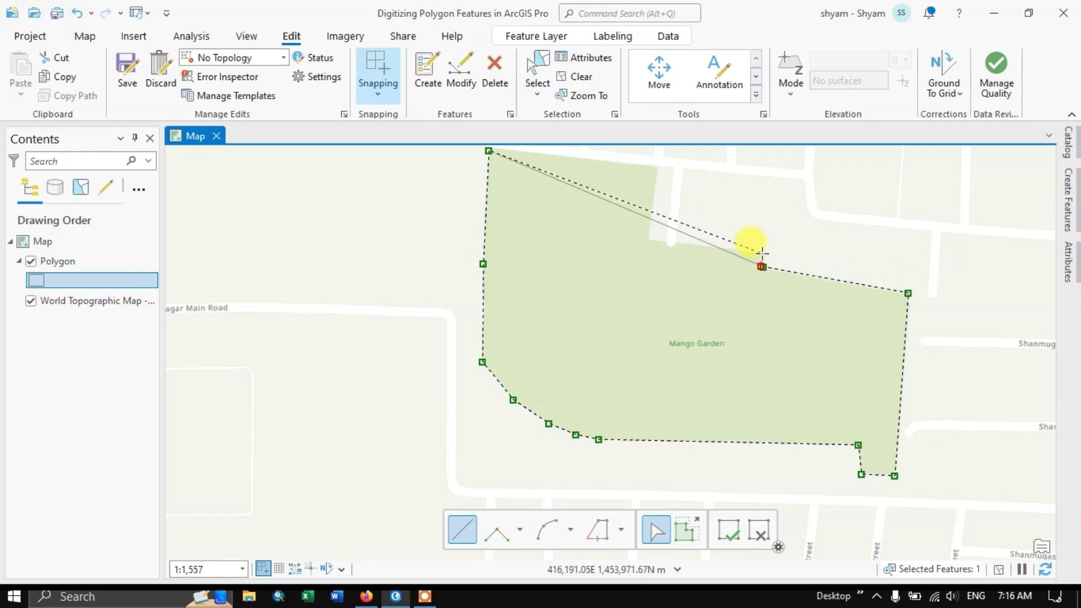
click(762, 254)
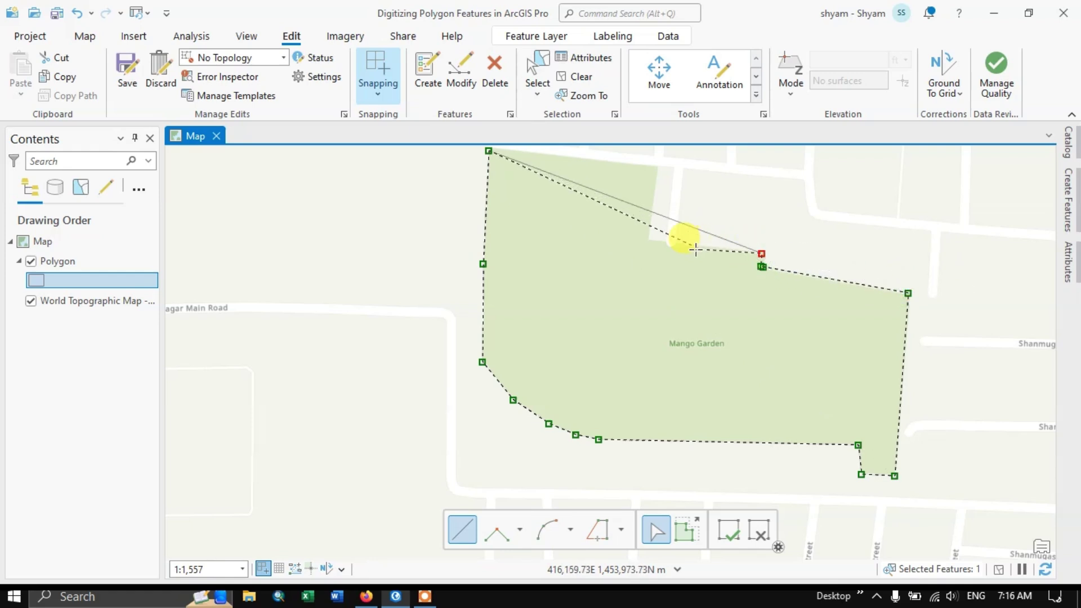
click(665, 241)
click(646, 241)
click(656, 167)
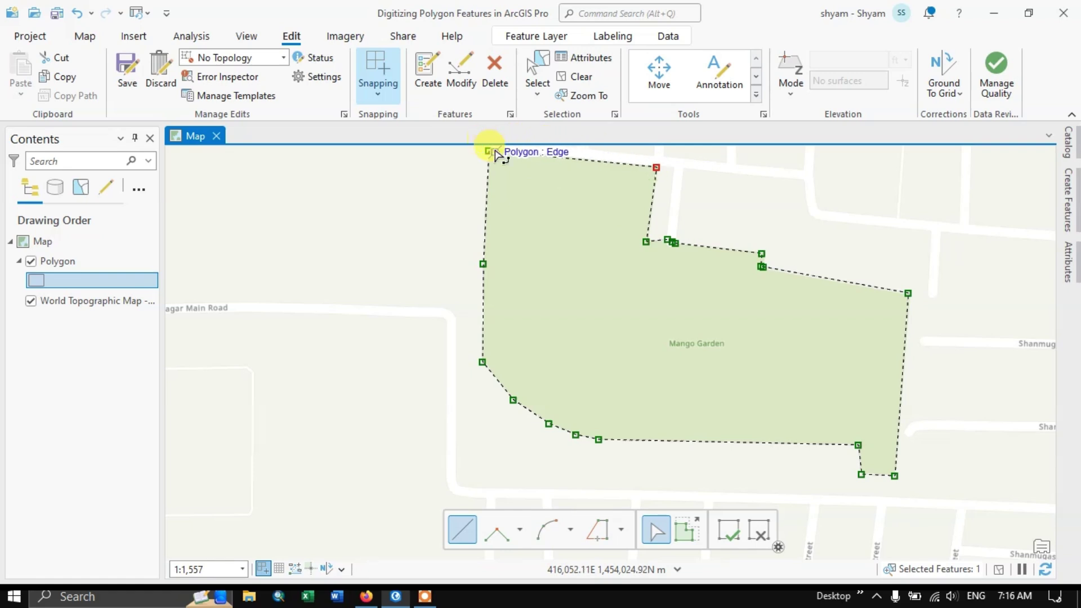
double_click(496, 154)
Start feature modification and select the digitized polygon of Retteri Lake's northern part
scroll(557, 237, down, 4)
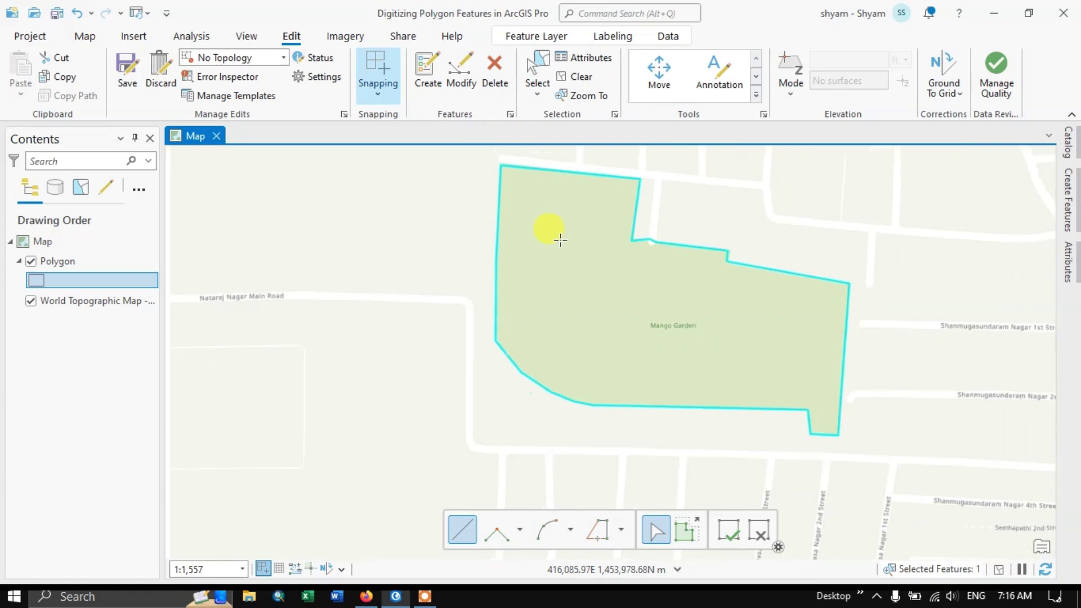
scroll(560, 241, down, 4)
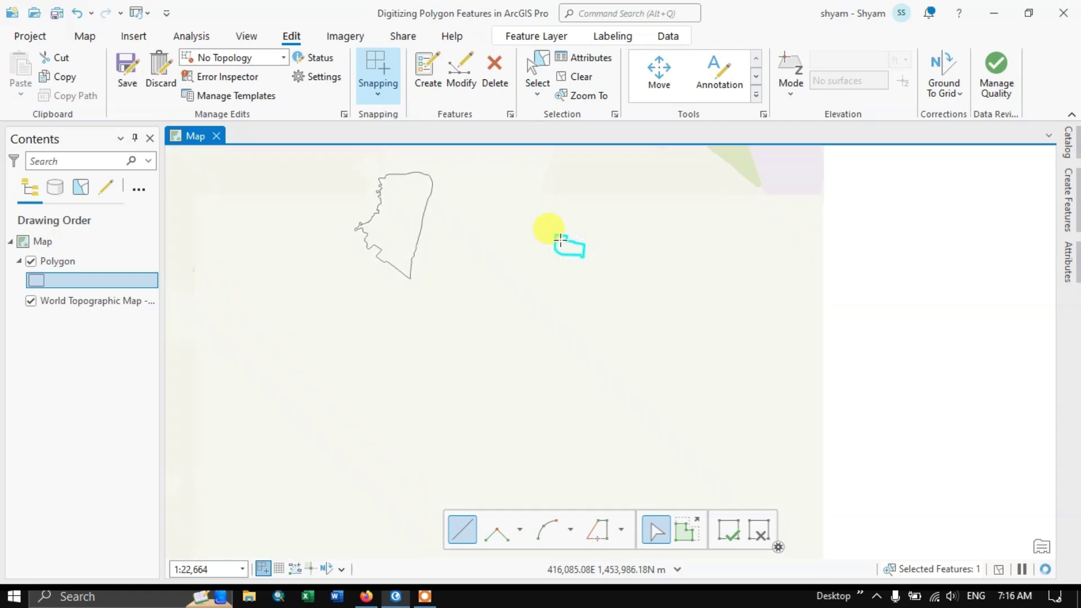
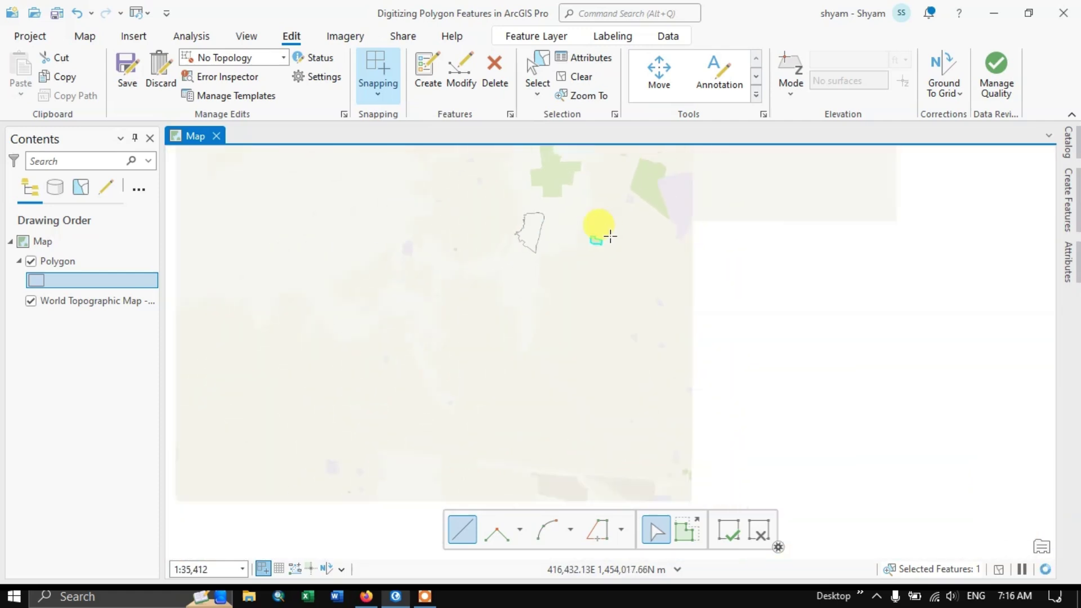
scroll(562, 213, up, 5)
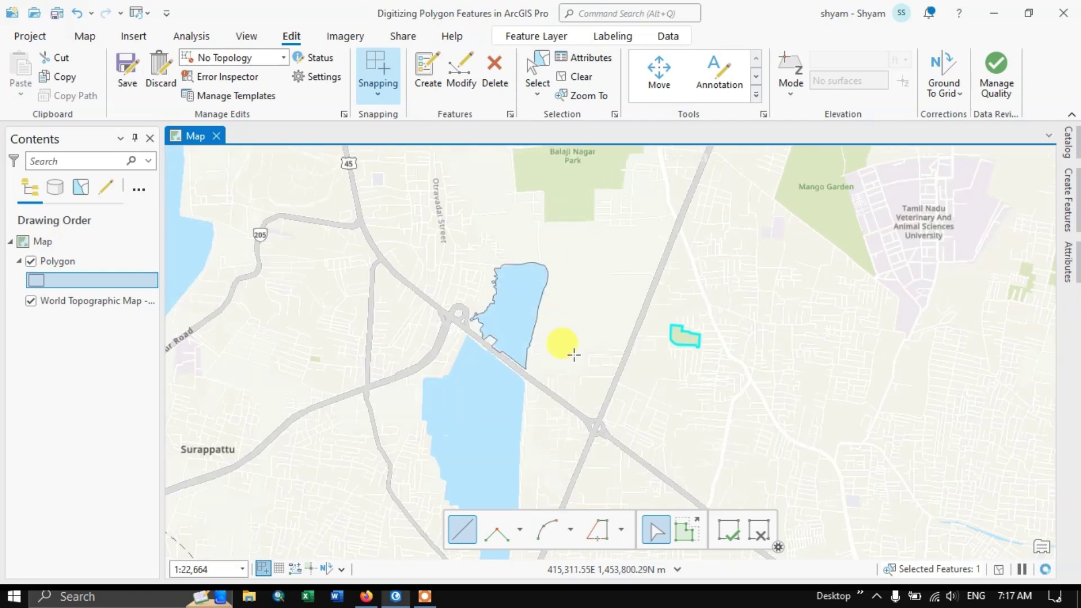
scroll(555, 315, up, 2)
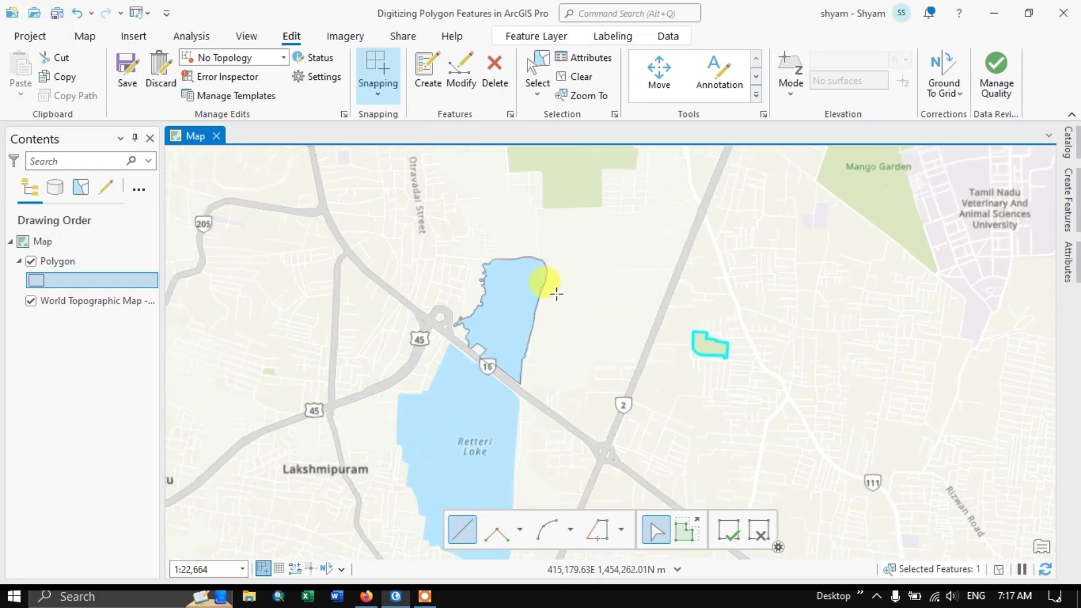
scroll(520, 341, up, 2)
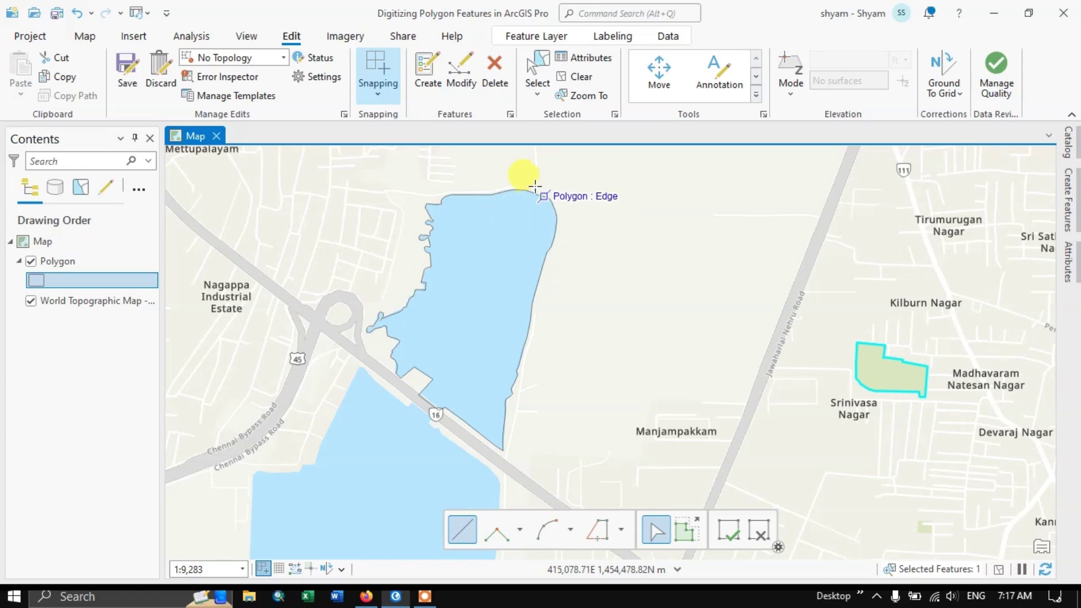
click(461, 84)
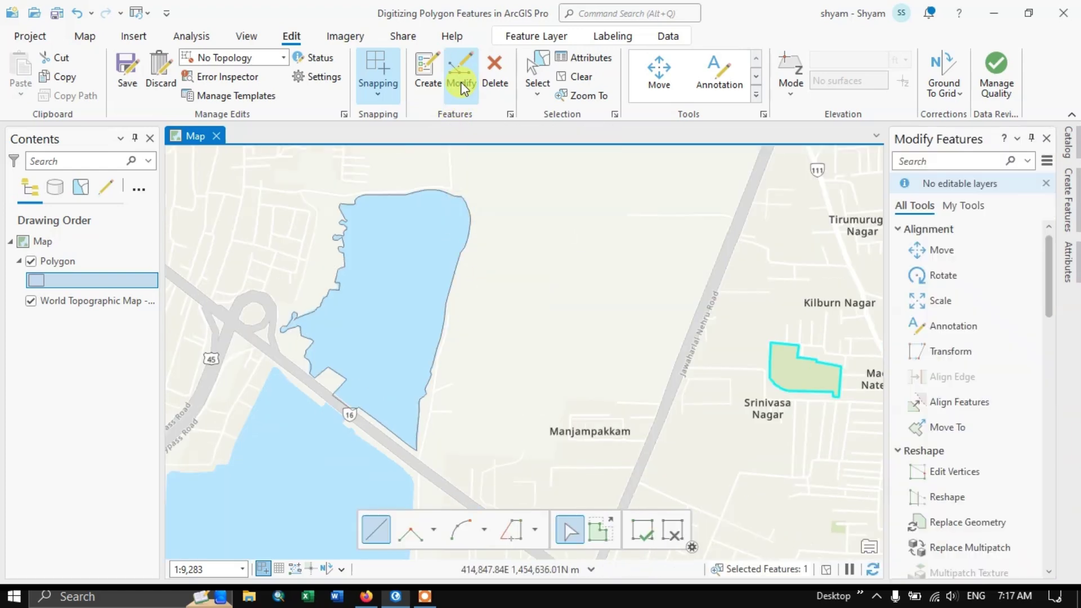
click(536, 71)
click(437, 261)
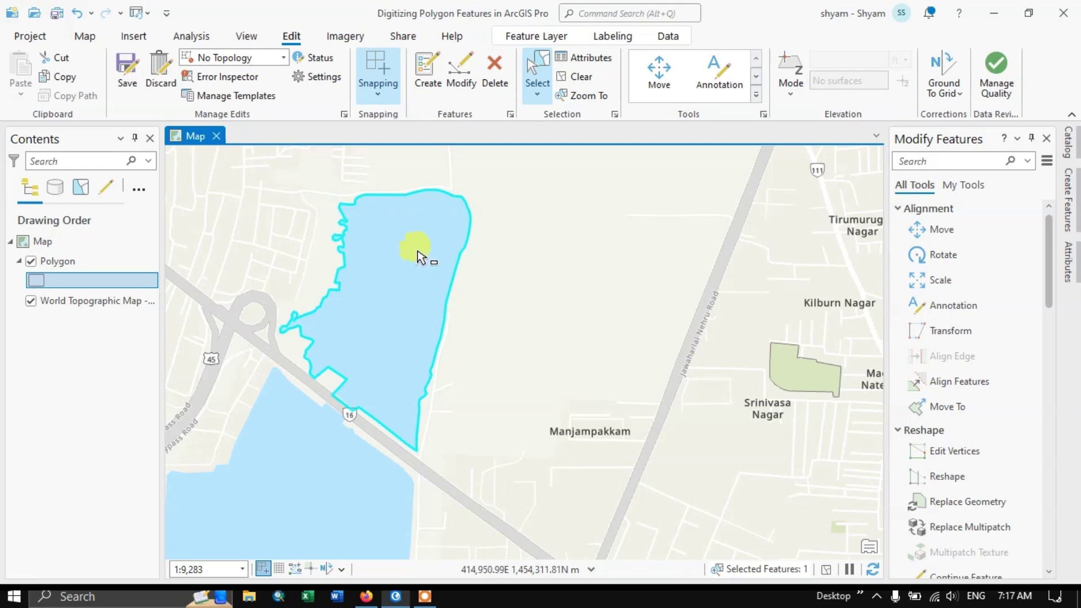
Select the Mango Garden polygon and switch the selection back to the northern lake polygon
scroll(383, 250, up, 1)
scroll(400, 247, down, 2)
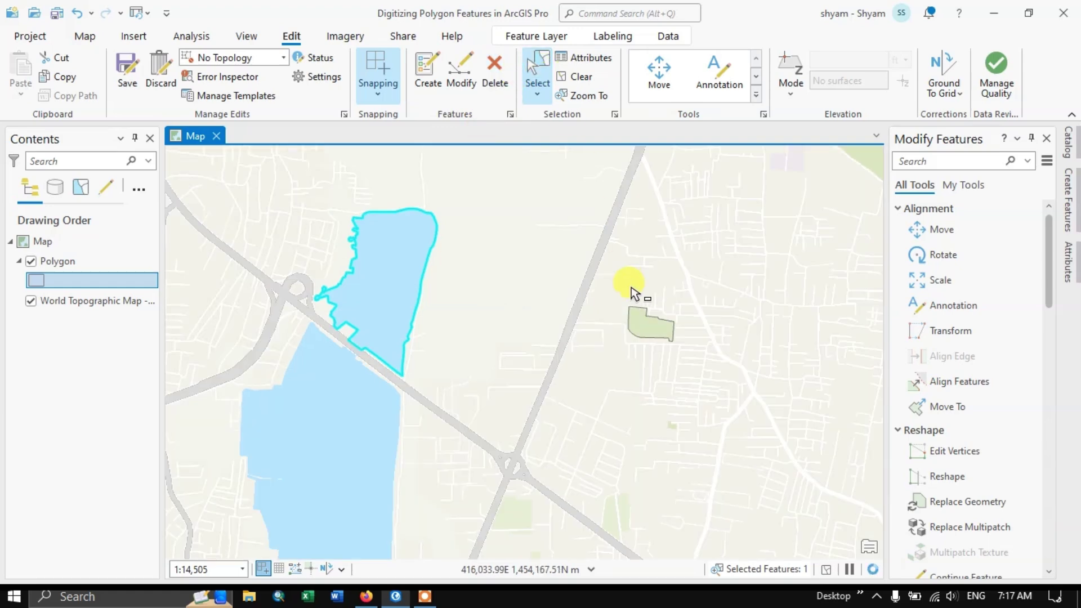
click(647, 328)
click(389, 268)
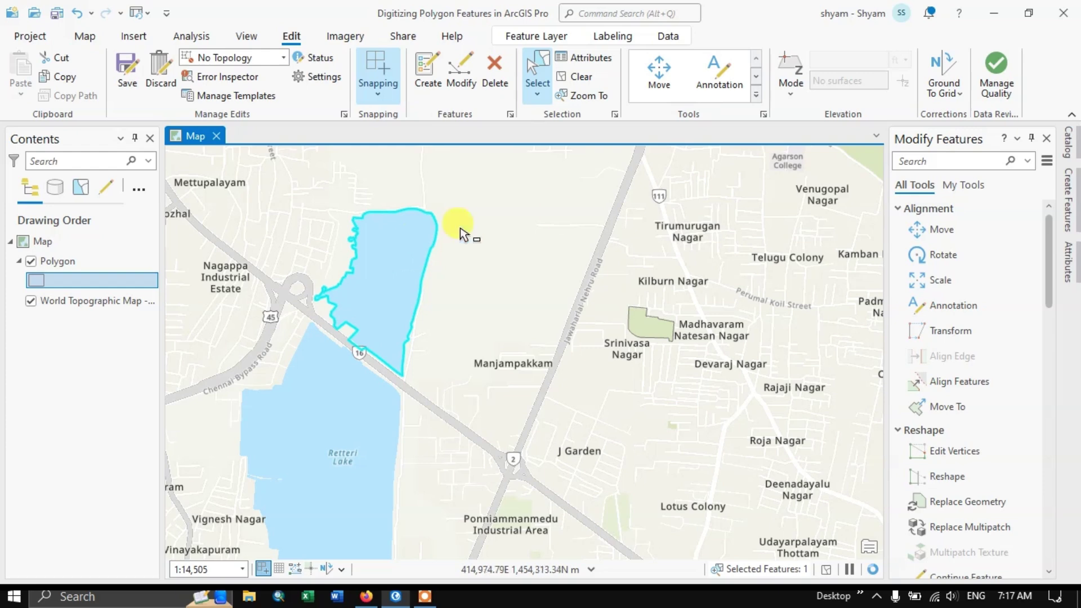
Try to move the northern lake polygon slightly east with the Move tool
click(955, 231)
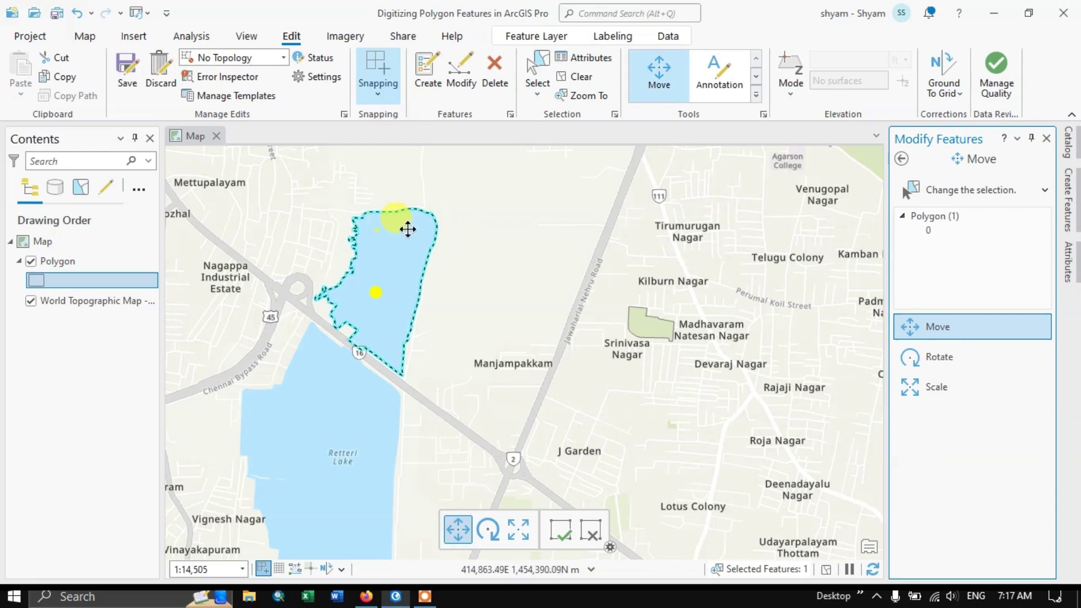
click(382, 235)
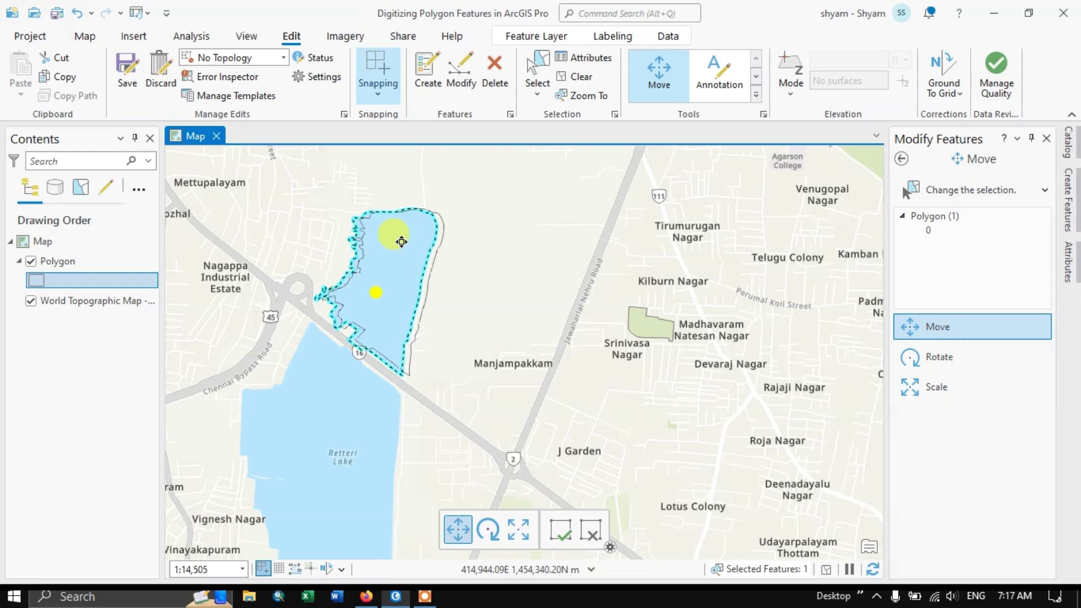
drag(401, 241, 401, 242)
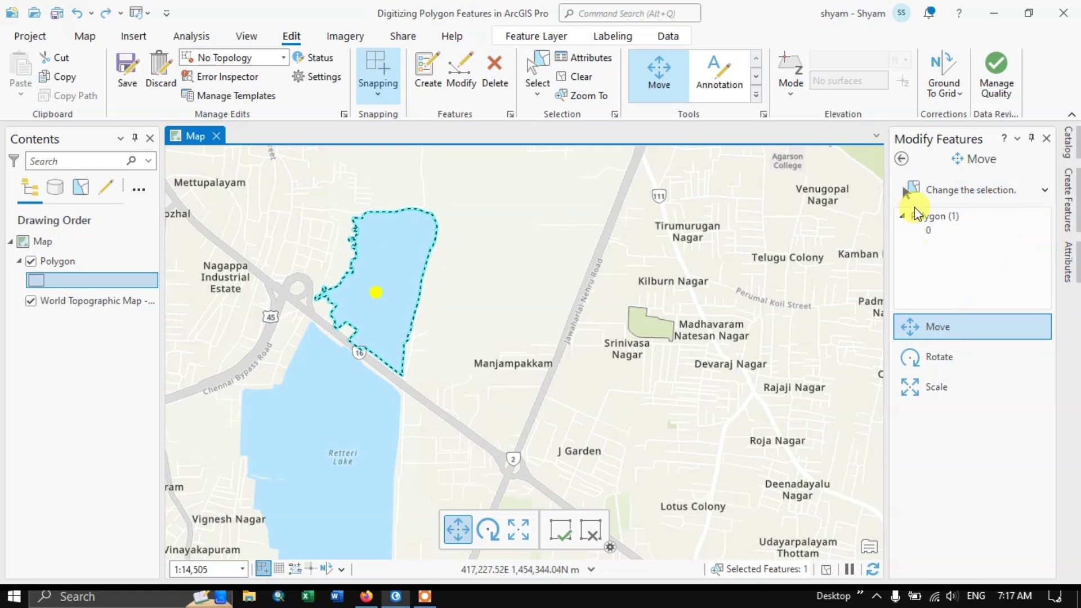
click(904, 160)
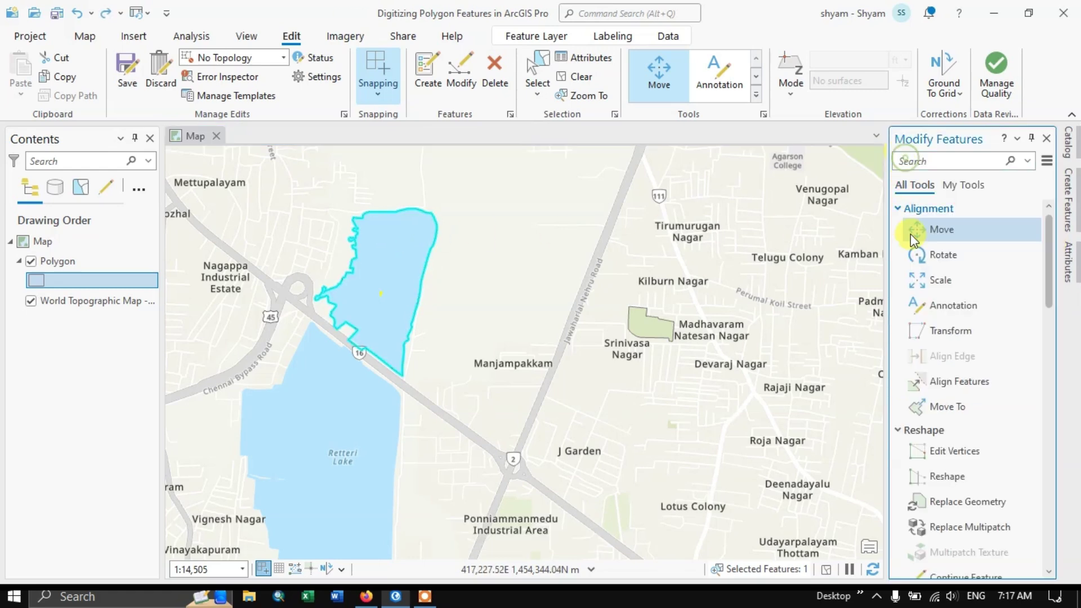
Edit the lake polygon's vertices and shift three along the sloping western bank onto the basemap shoreline
click(950, 457)
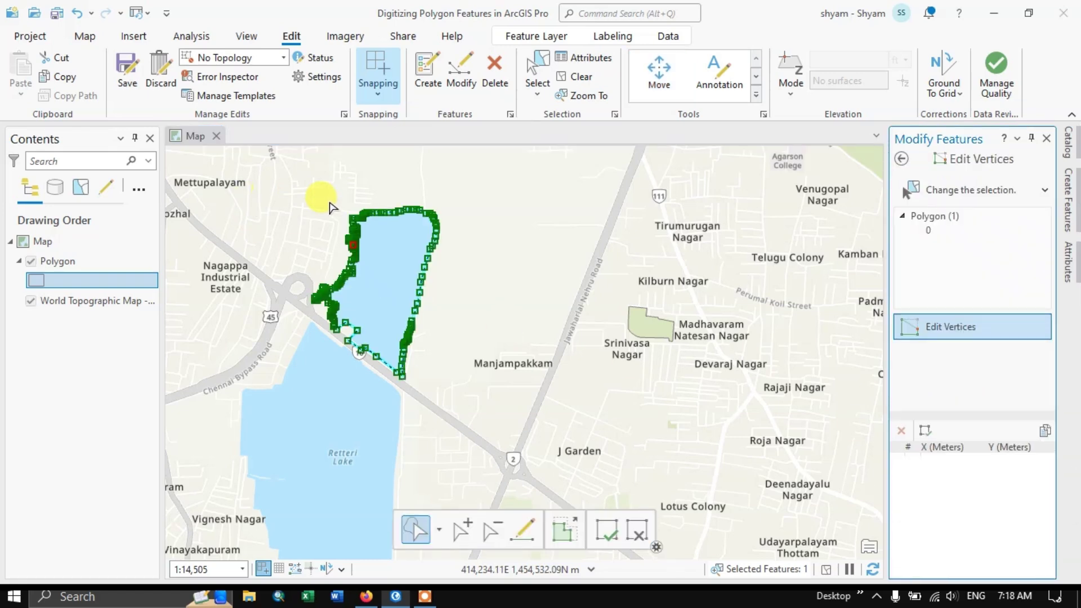
click(411, 276)
scroll(326, 277, up, 5)
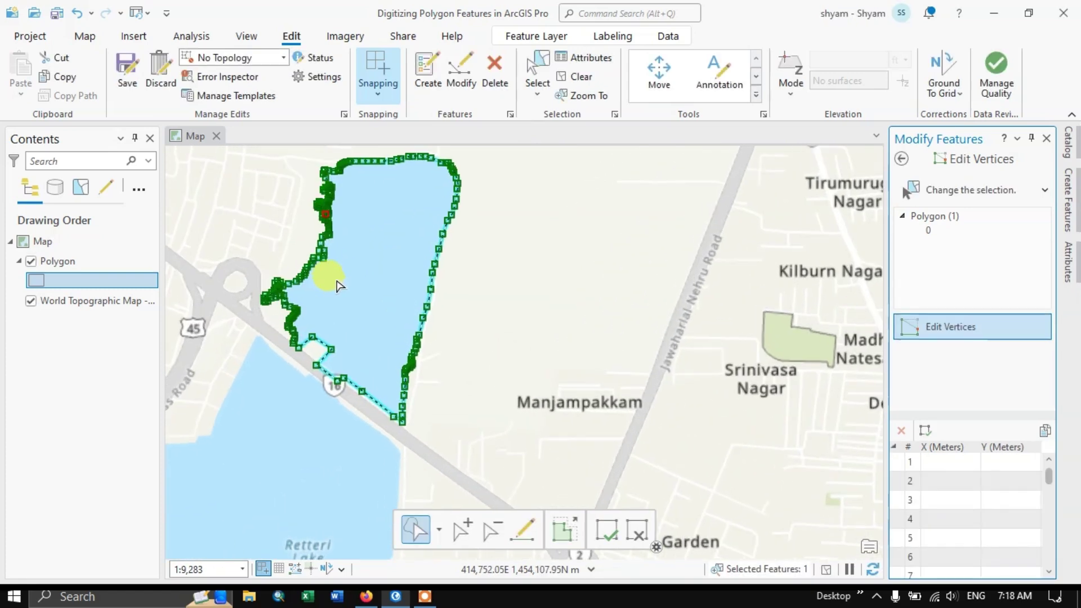
scroll(280, 173, up, 8)
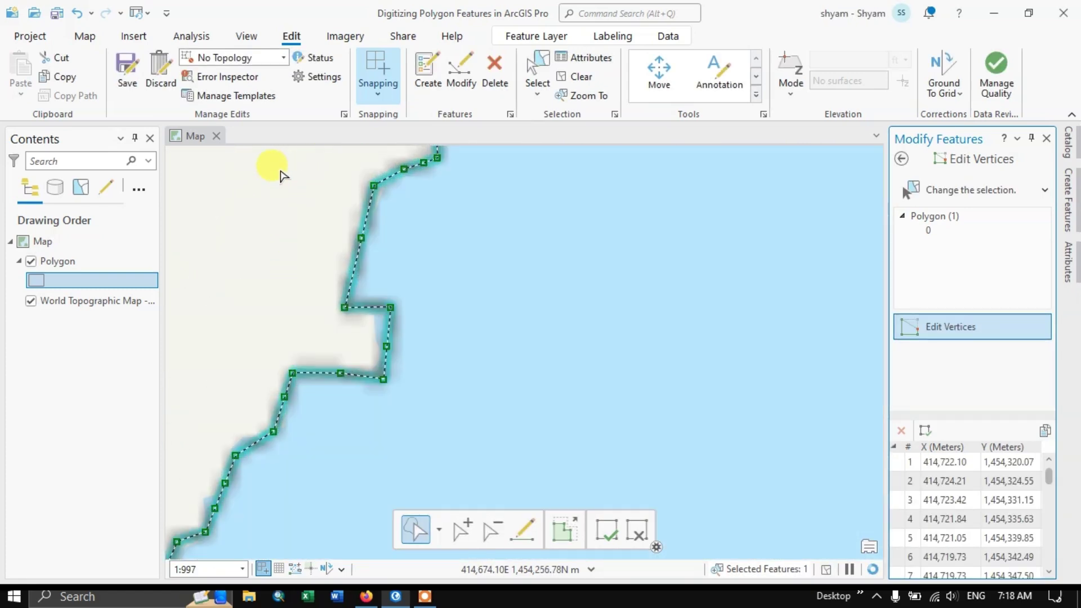
scroll(347, 239, up, 2)
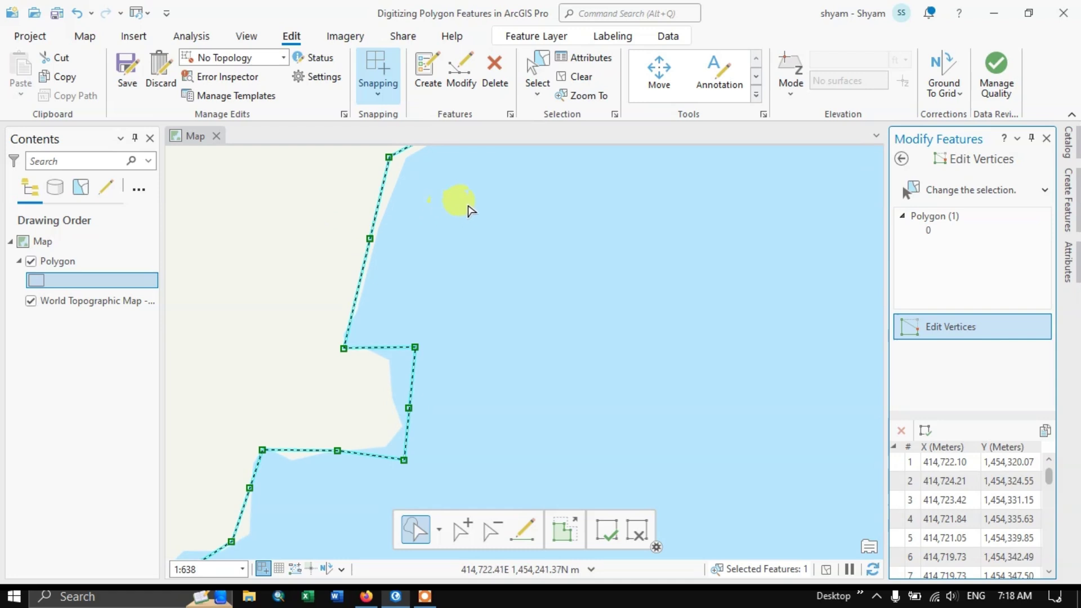
scroll(464, 207, up, 2)
drag(470, 210, 458, 327)
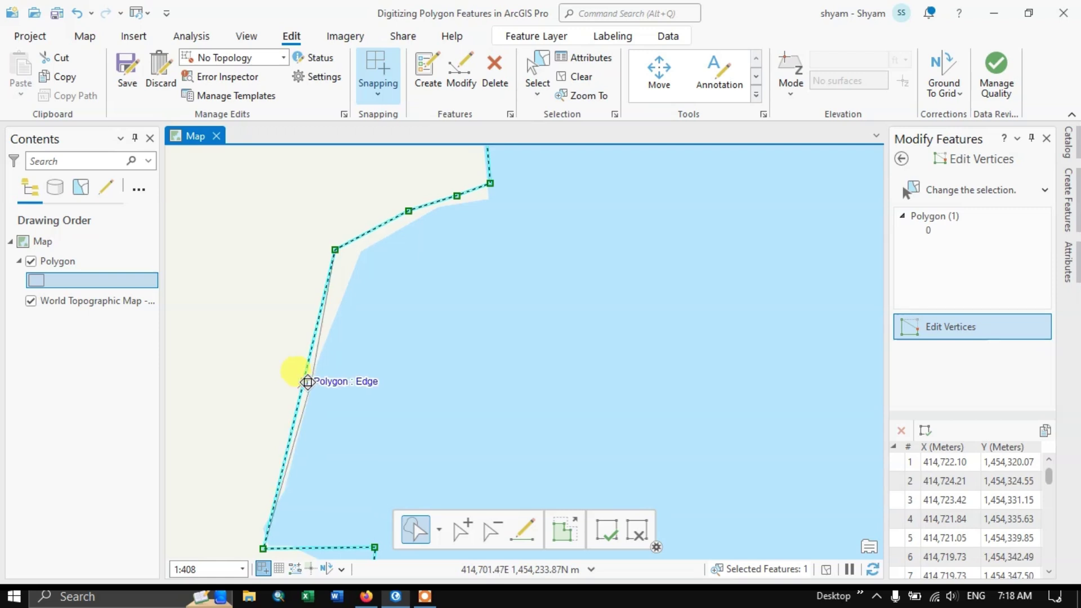
mouse_move(304, 377)
mouse_down()
mouse_move(294, 374)
mouse_move(313, 384)
mouse_up()
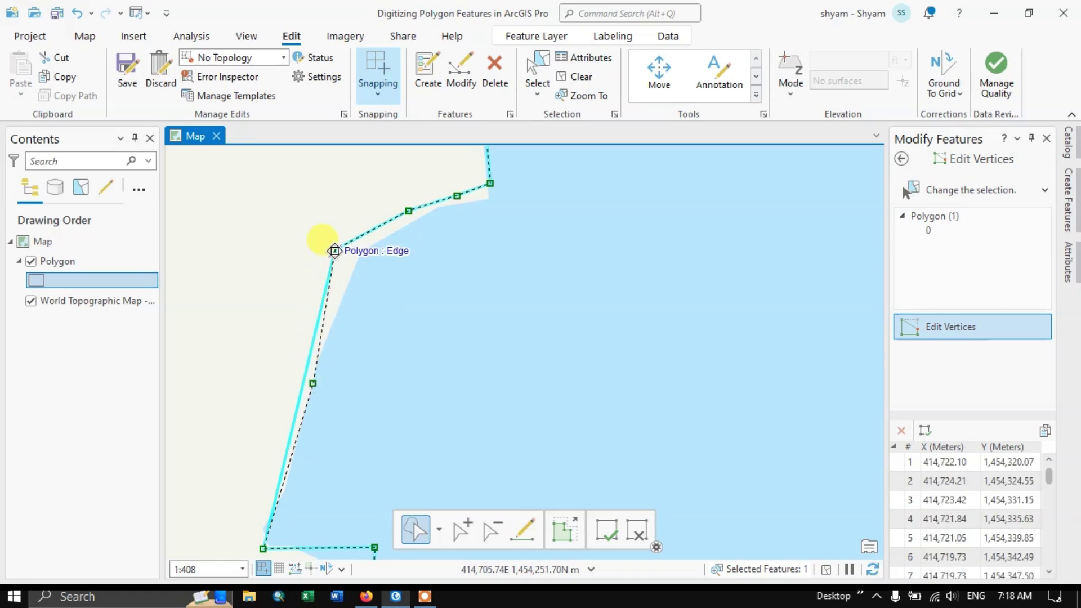
drag(335, 251, 360, 251)
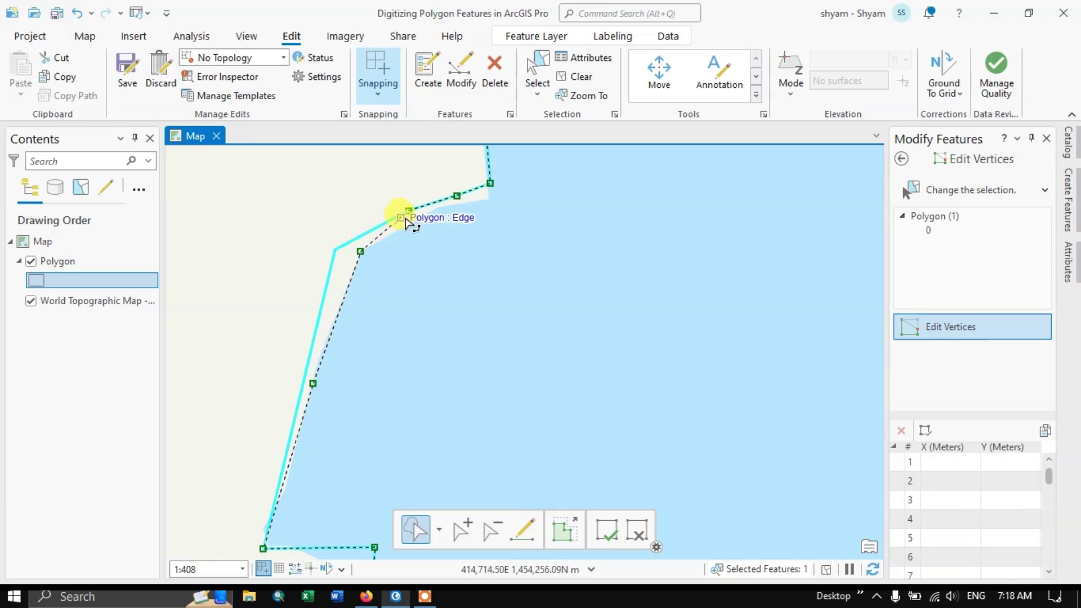
mouse_move(409, 210)
mouse_down()
mouse_move(441, 202)
mouse_move(435, 211)
mouse_up()
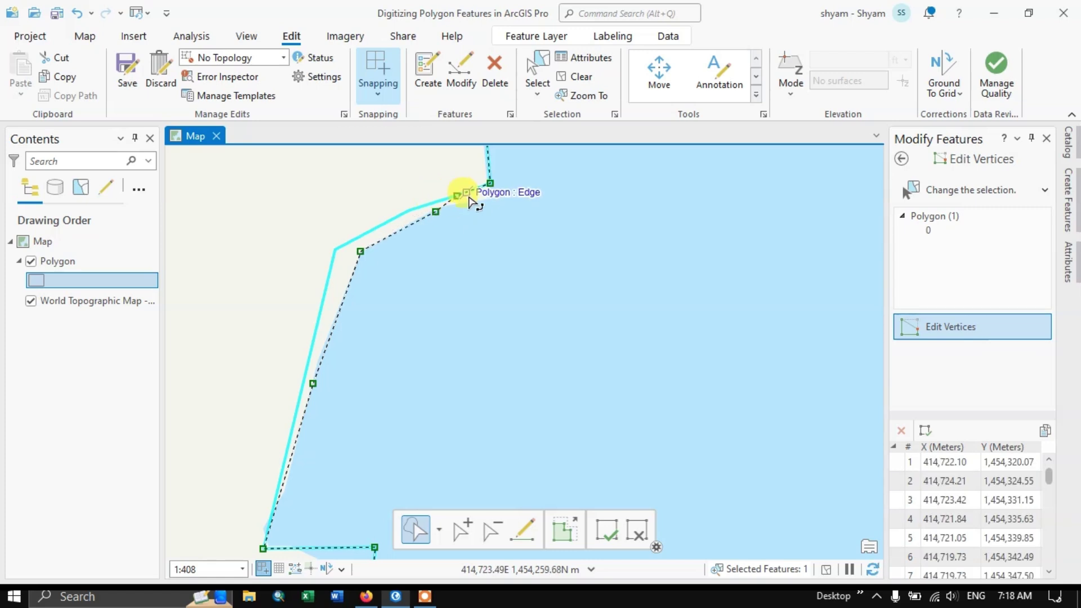
Turn off snapping and reposition the vertices around the bank's upper corner to match the shoreline
click(390, 92)
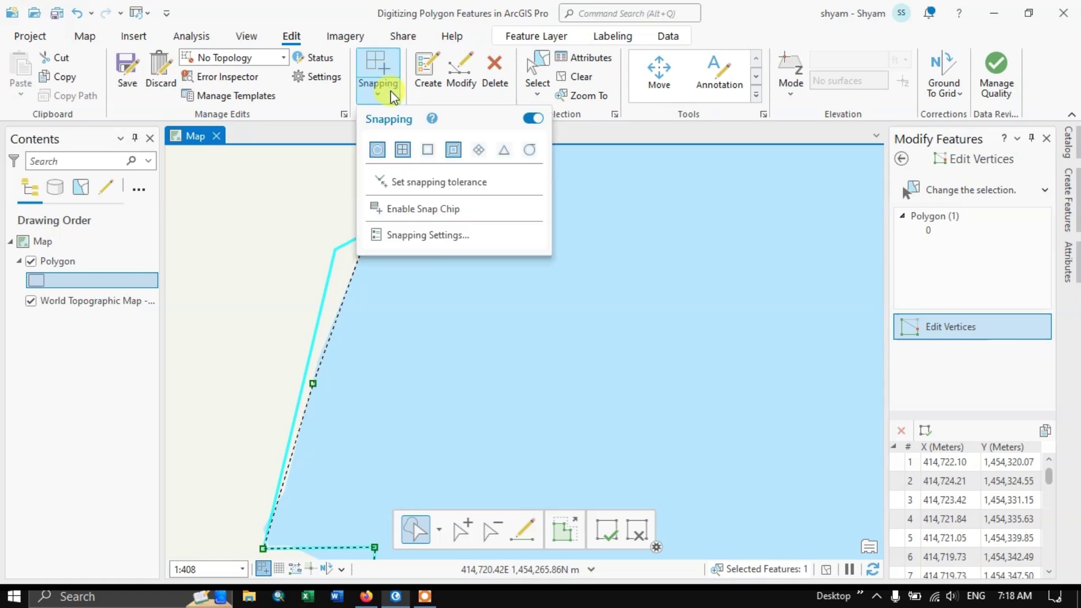
click(542, 118)
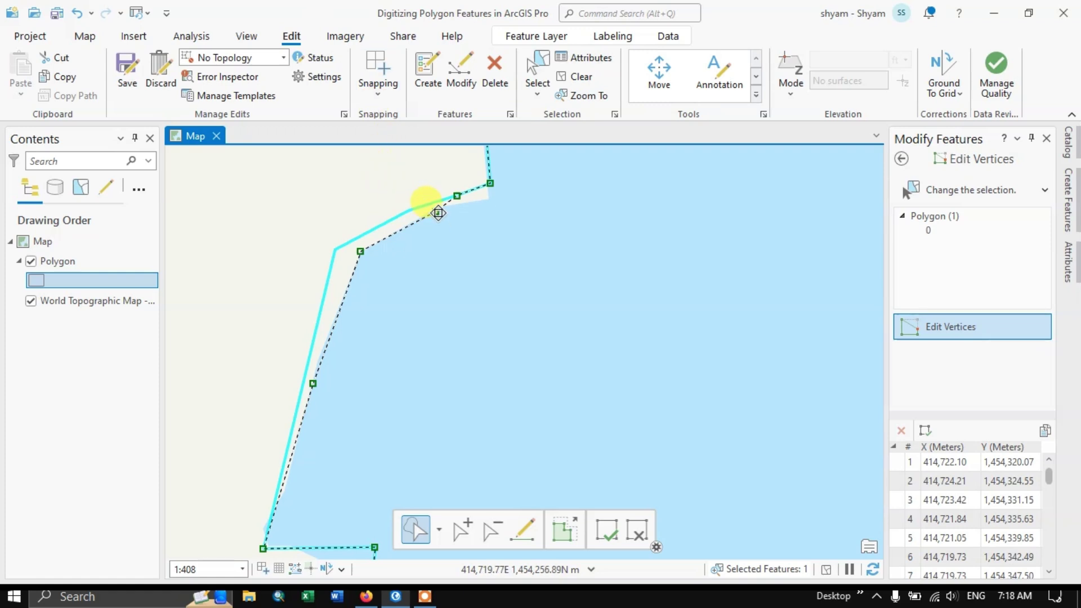
drag(438, 213, 488, 199)
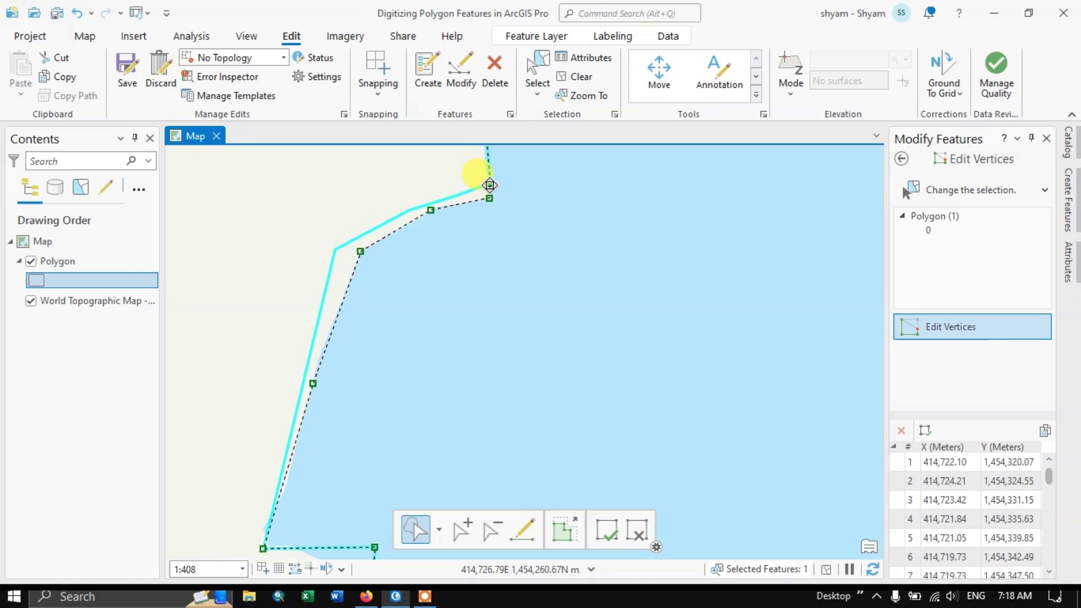
drag(490, 185, 484, 157)
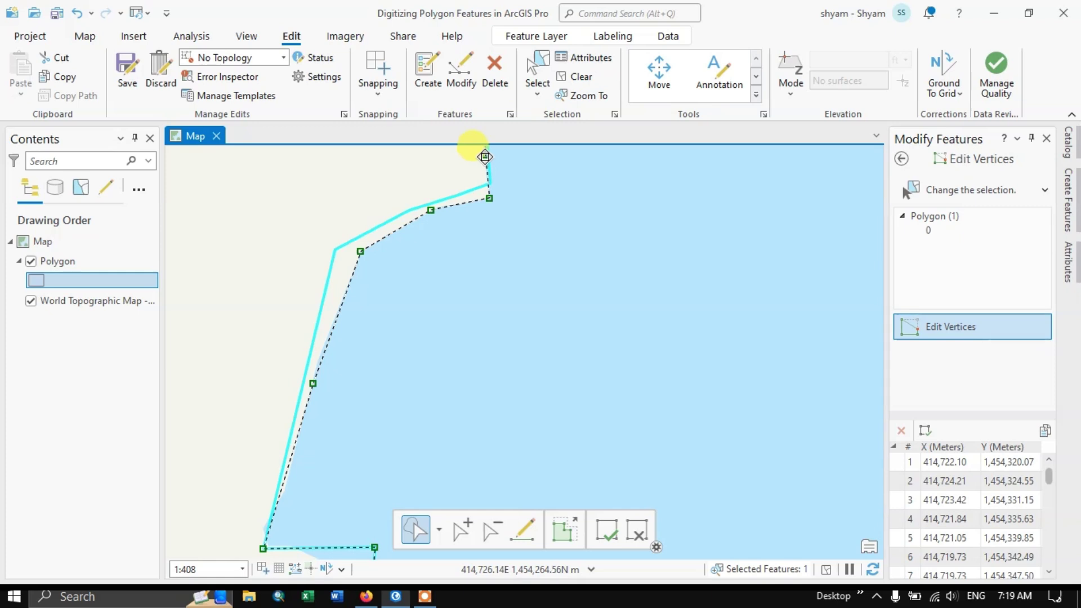
Add a vertex midway along the western bank's upper sloping segment, nudge it along the edge, and delete it again
scroll(475, 225, down, 4)
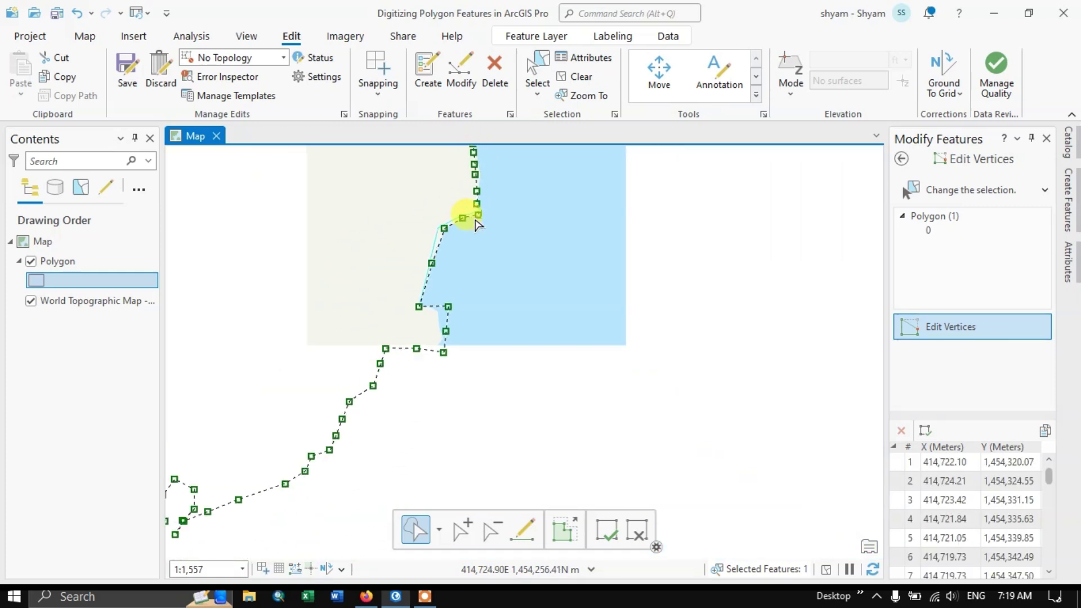
scroll(475, 224, up, 5)
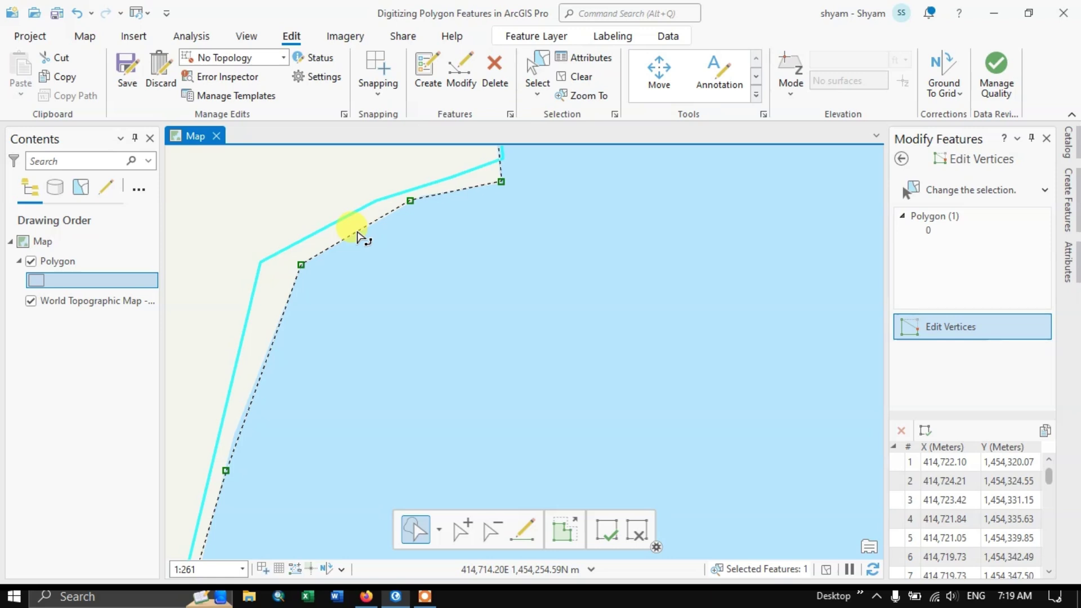
right_click(360, 236)
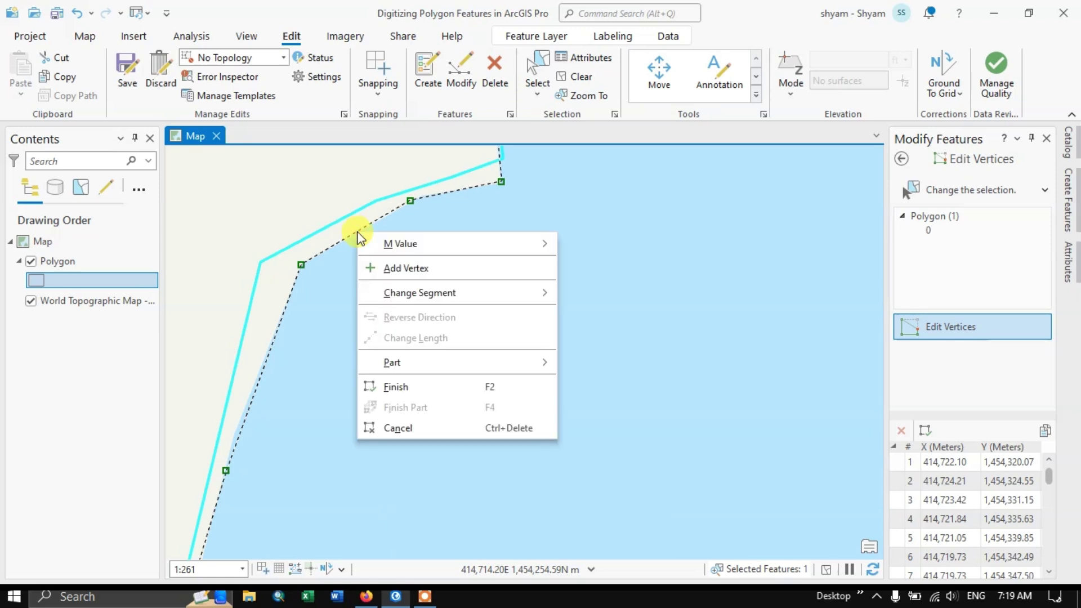
click(406, 269)
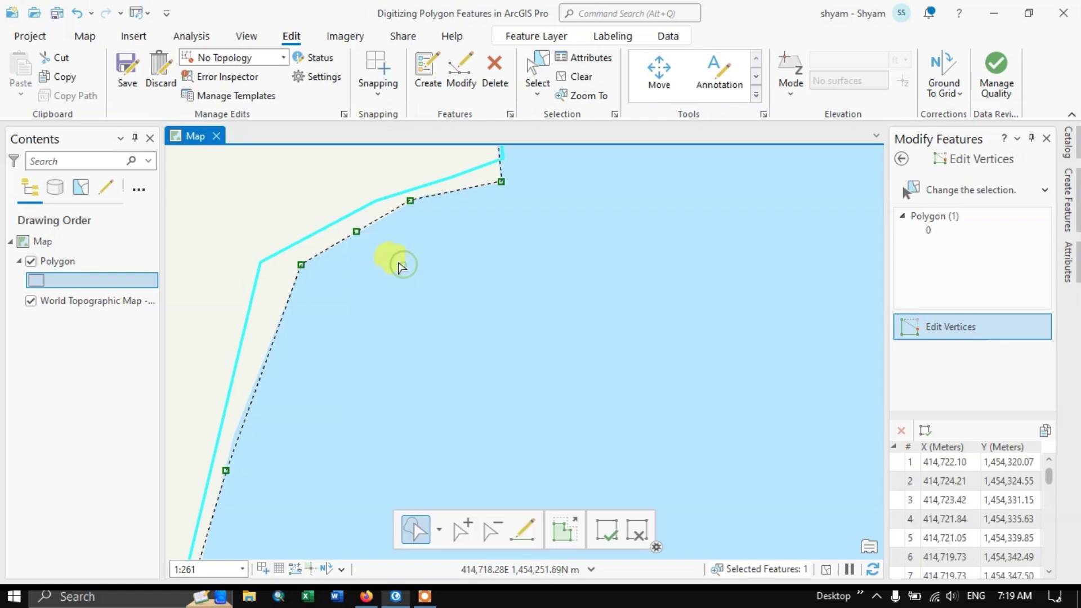
drag(358, 233, 365, 227)
right_click(364, 227)
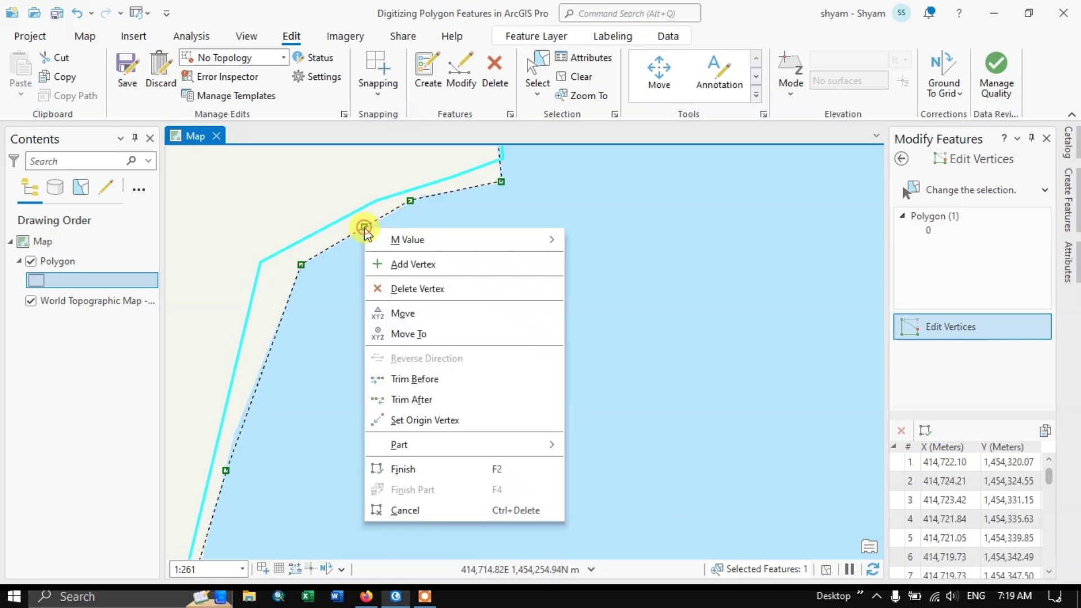
click(408, 287)
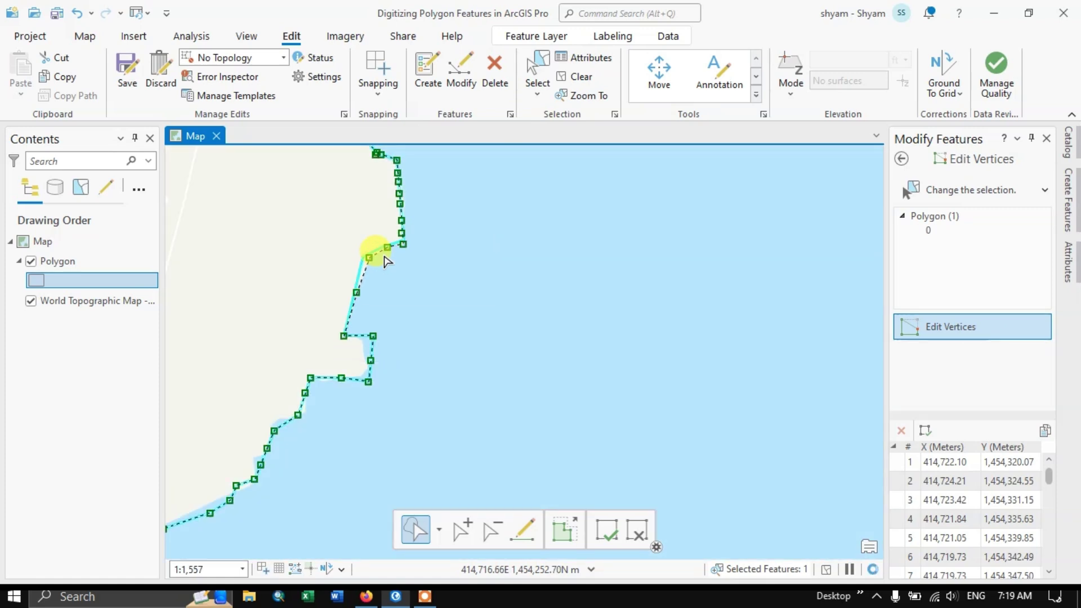
Save the edits and finish the vertex changes on the northern lake polygon
scroll(386, 273, down, 4)
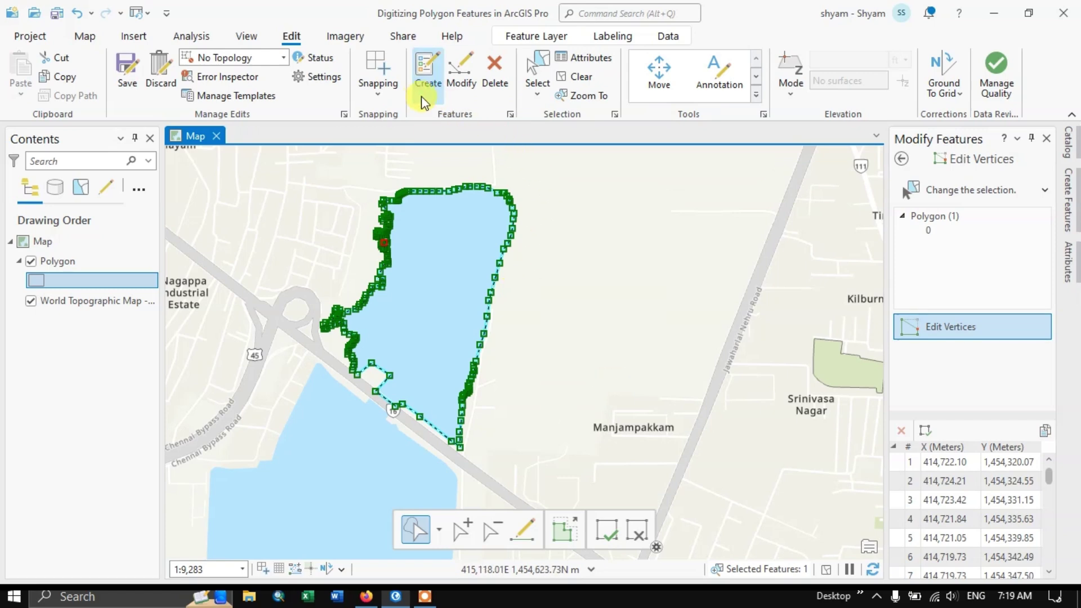
click(128, 68)
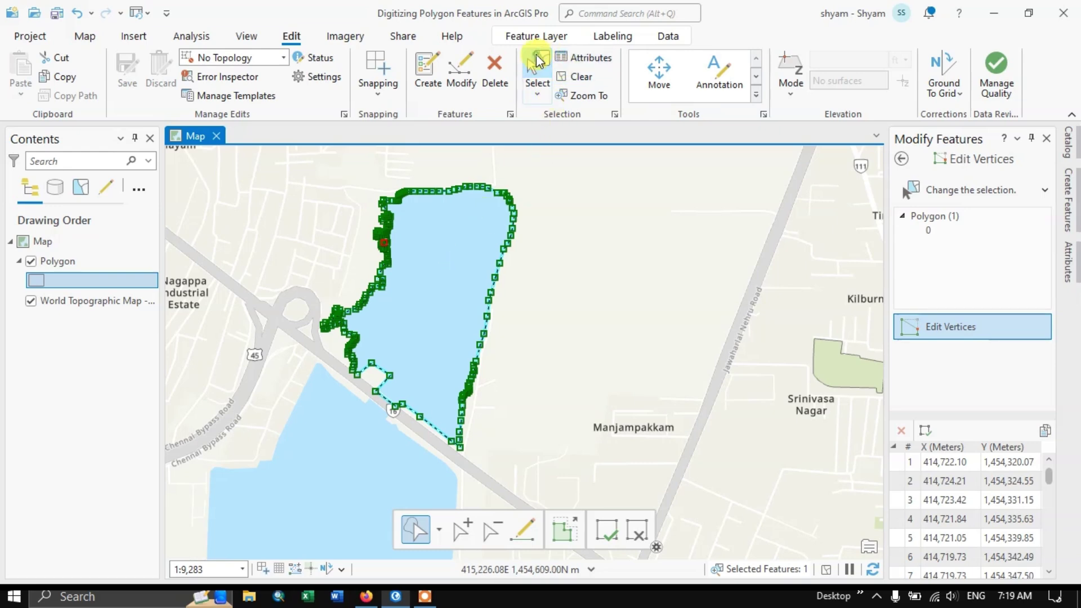
key(F2)
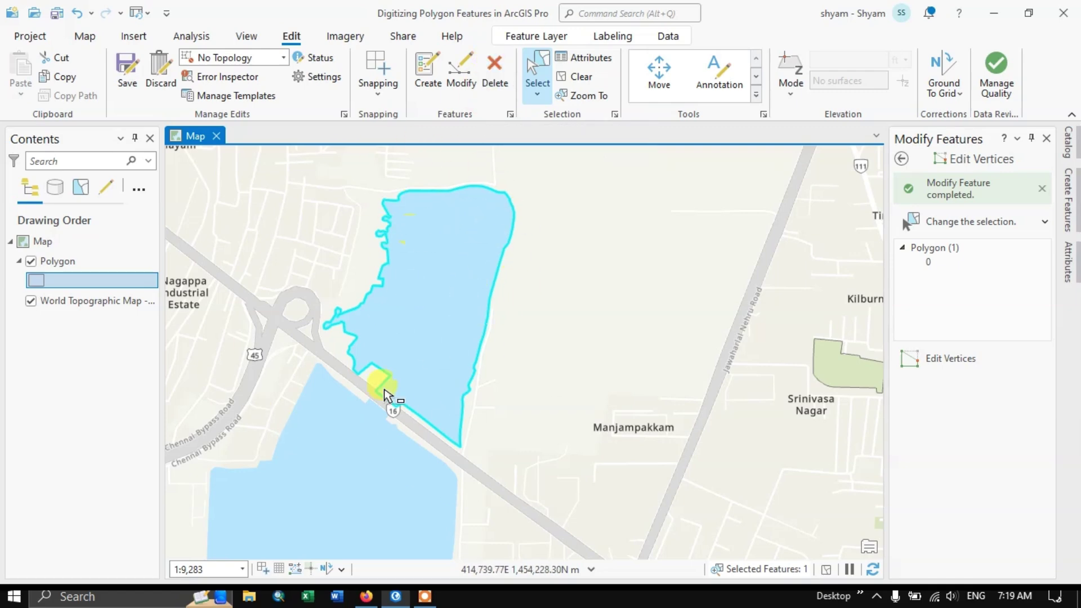
Select the green park polygon near Srinivasa Nagar and try deleting it
click(851, 373)
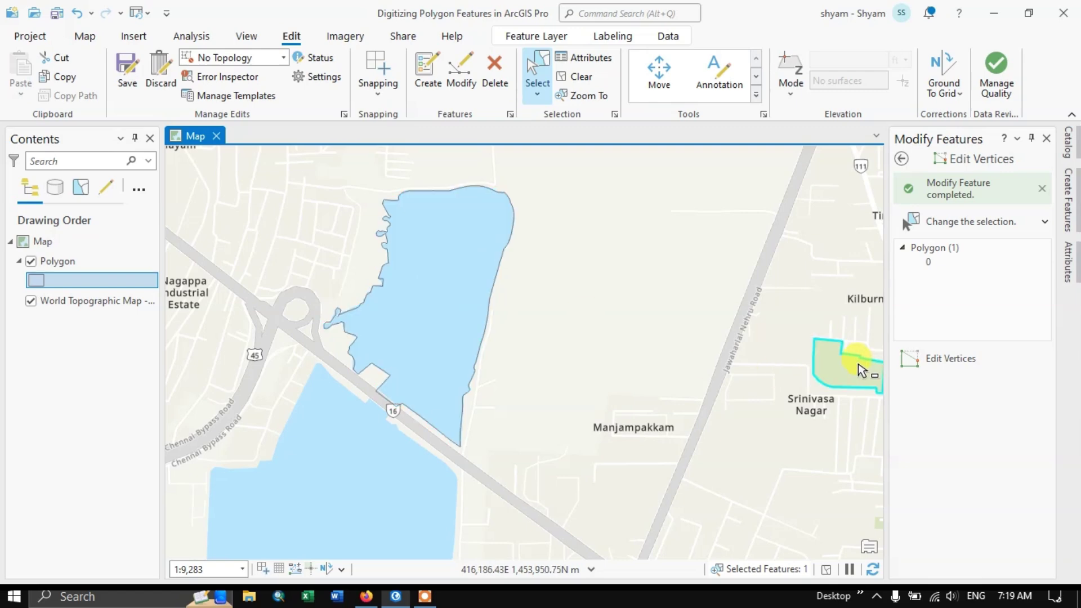
click(486, 69)
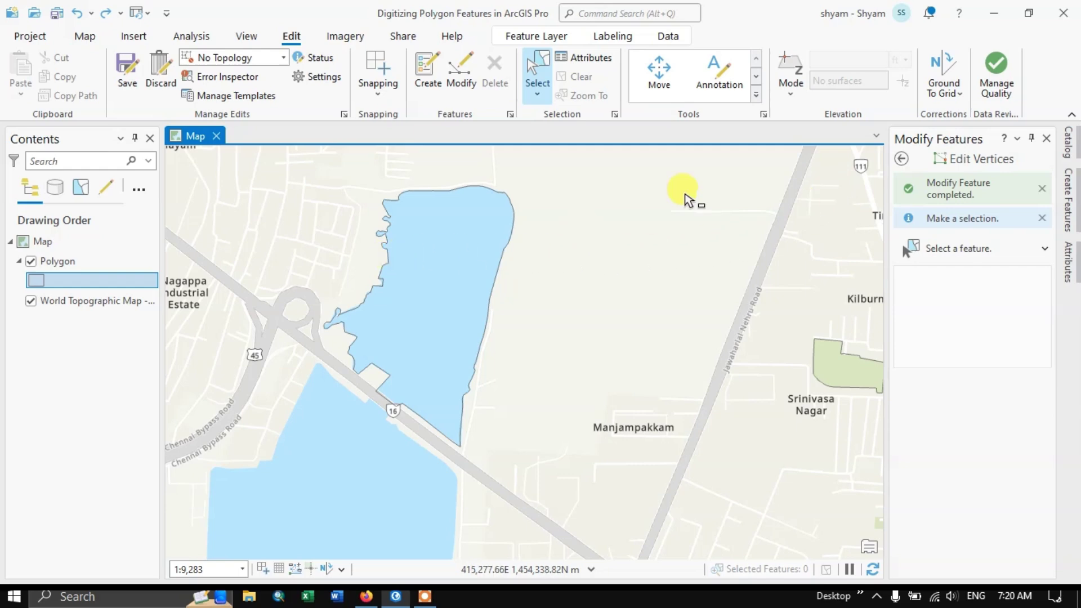
Start the Reshape tool and select the northern lake polygon, focusing on its southern shore beside highway 16
click(901, 158)
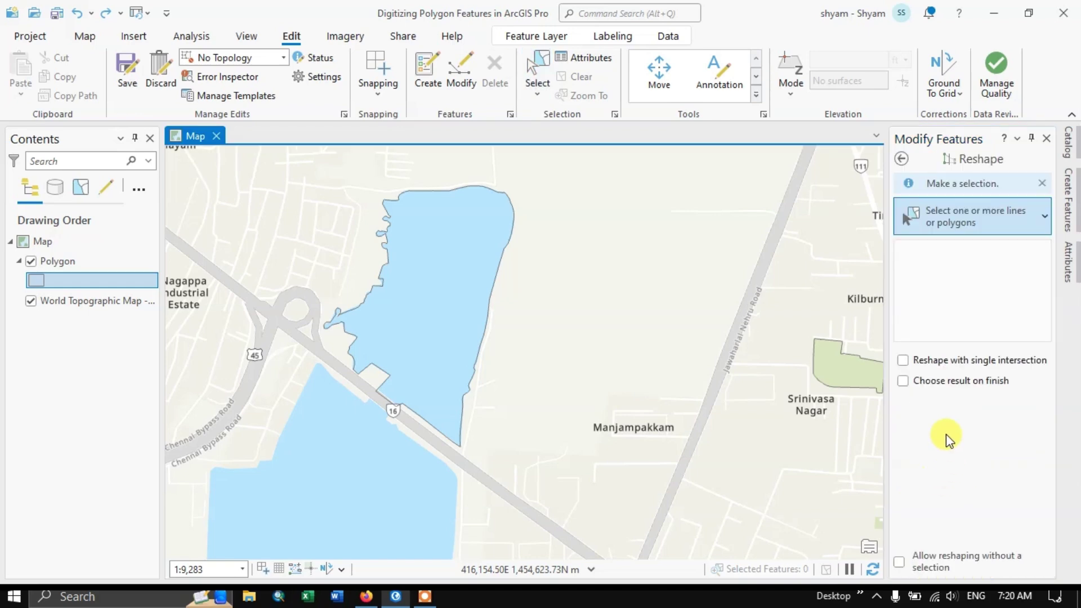
click(460, 253)
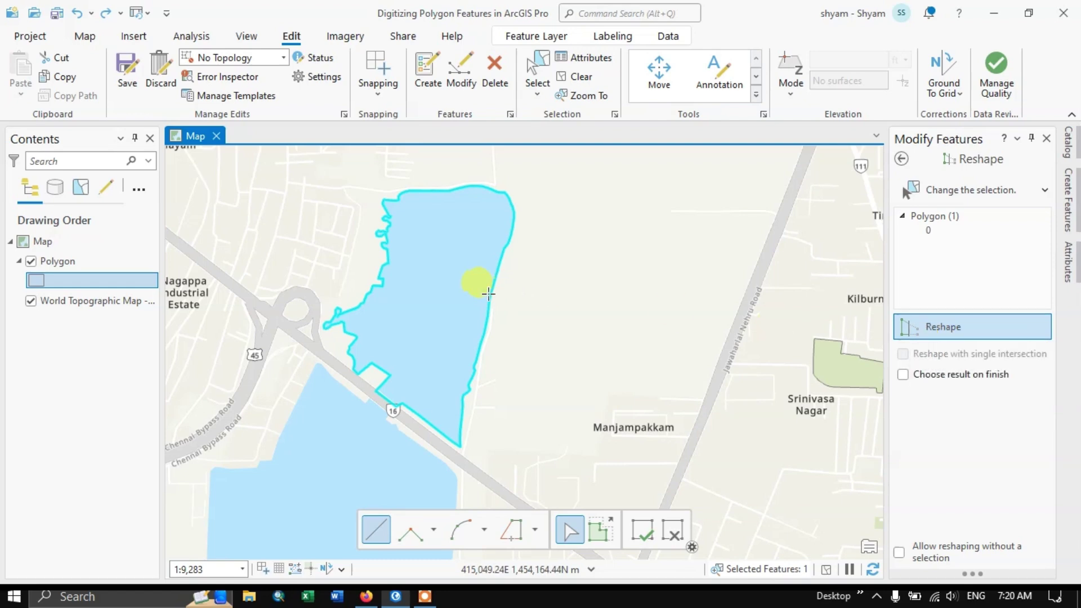
scroll(484, 293, up, 2)
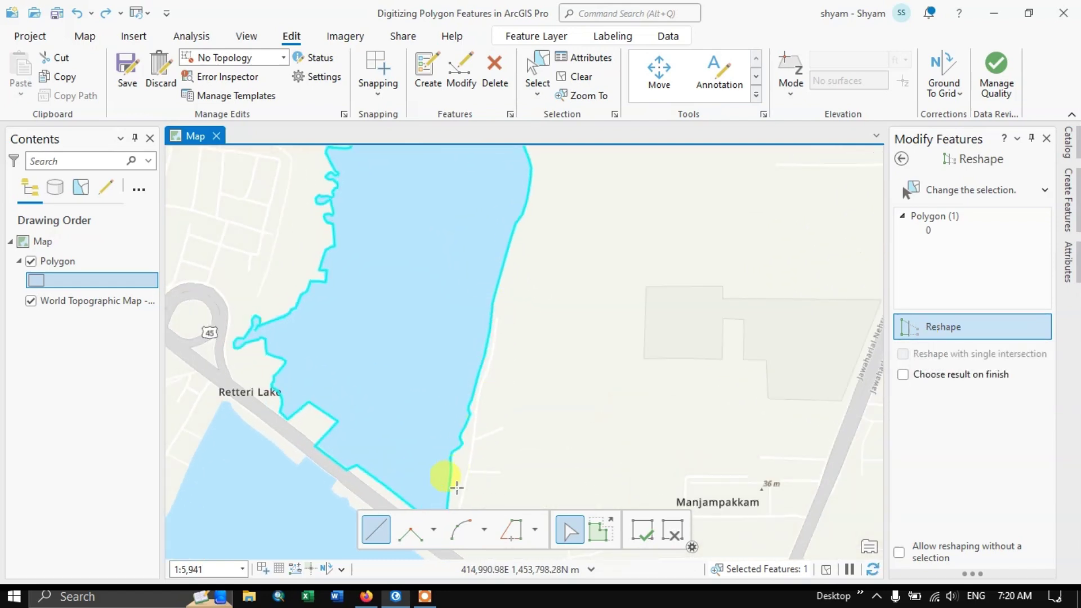
scroll(388, 307, up, 2)
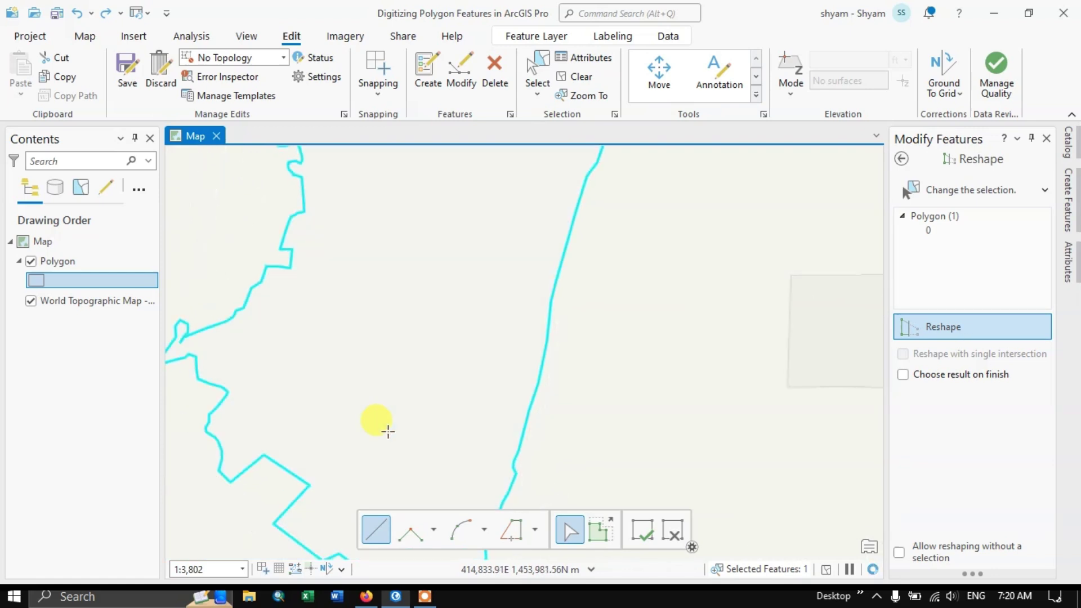
drag(425, 435, 612, 251)
scroll(456, 360, up, 3)
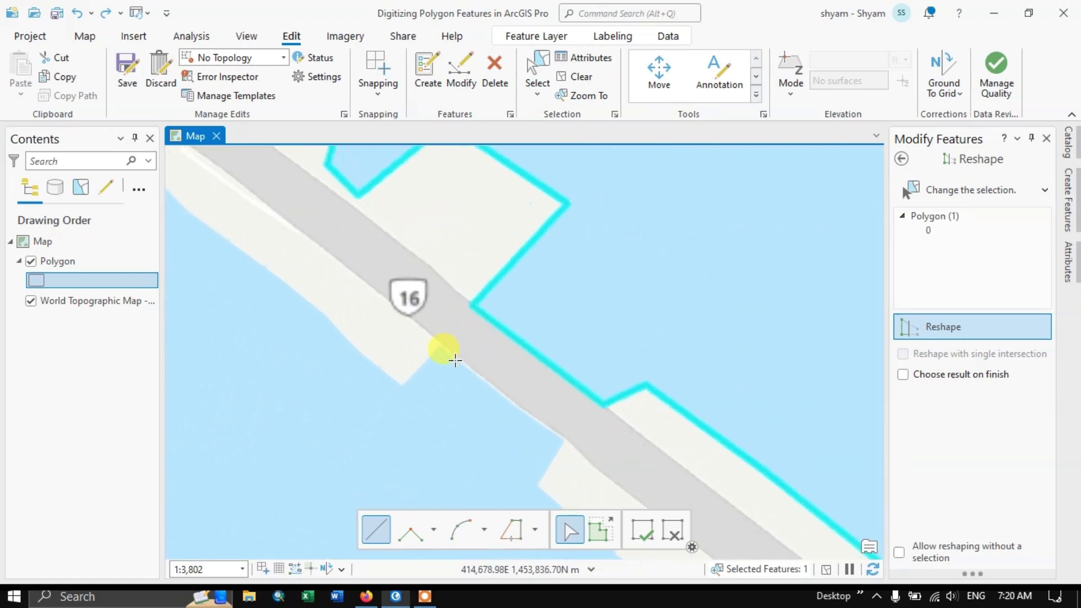
scroll(447, 354, down, 2)
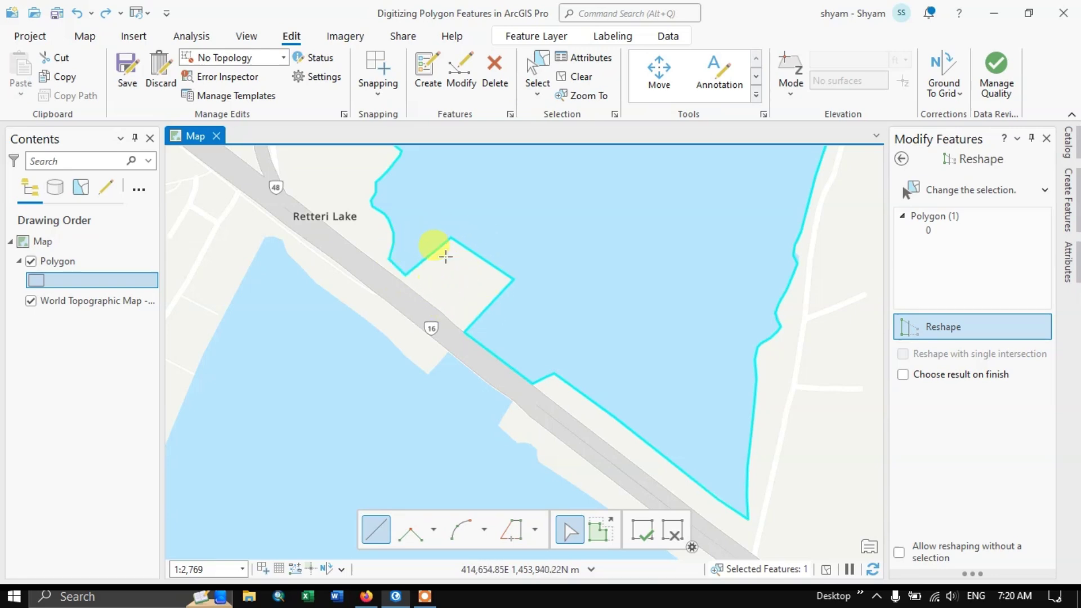
scroll(434, 285, up, 2)
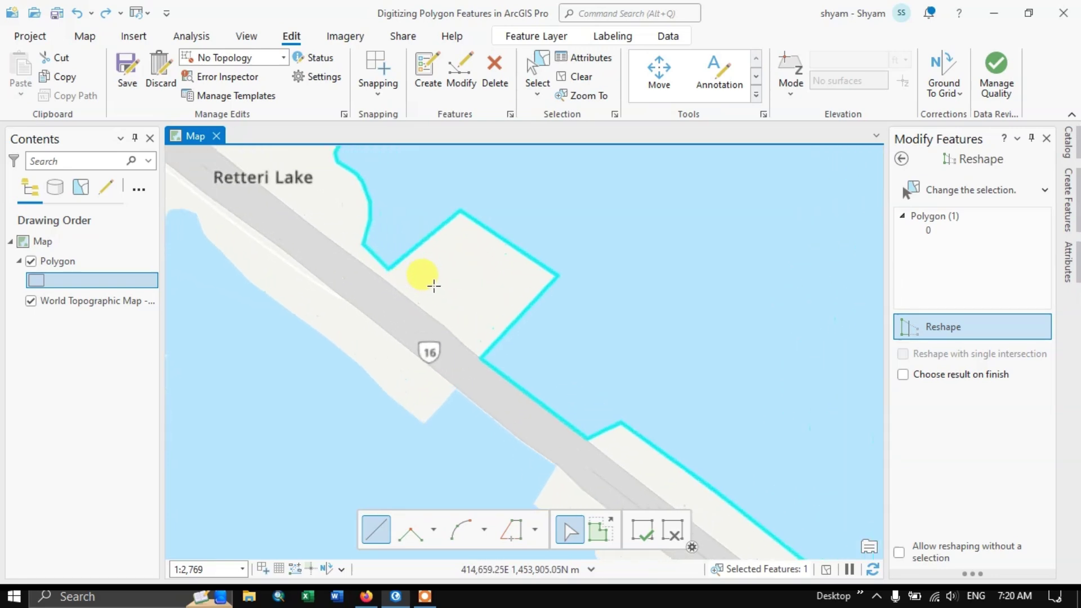
Restart the Reshape tool on the lake polygon and turn snapping on
click(901, 160)
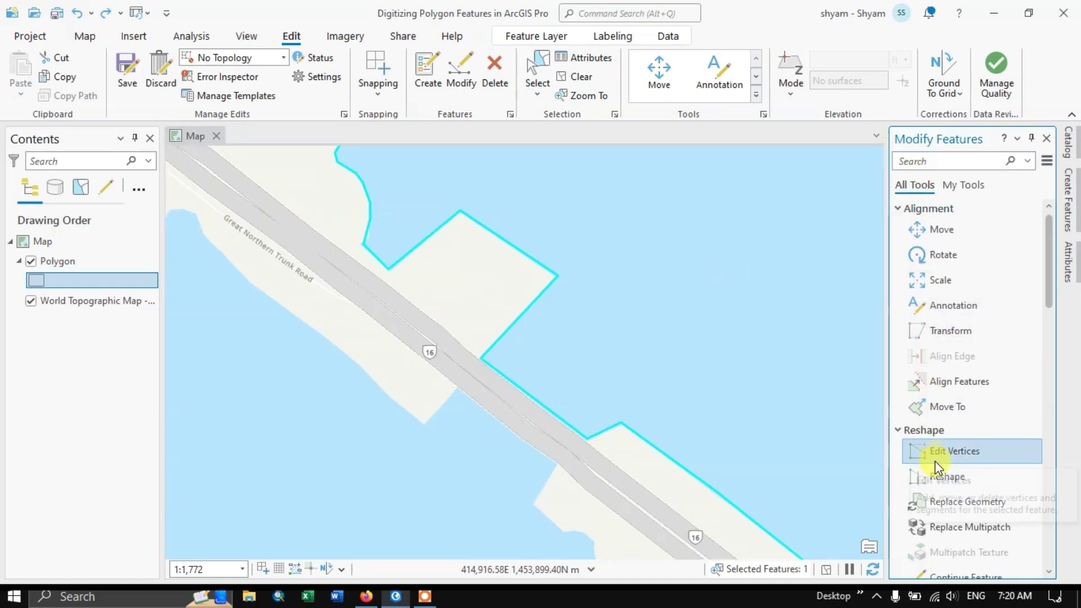
click(945, 476)
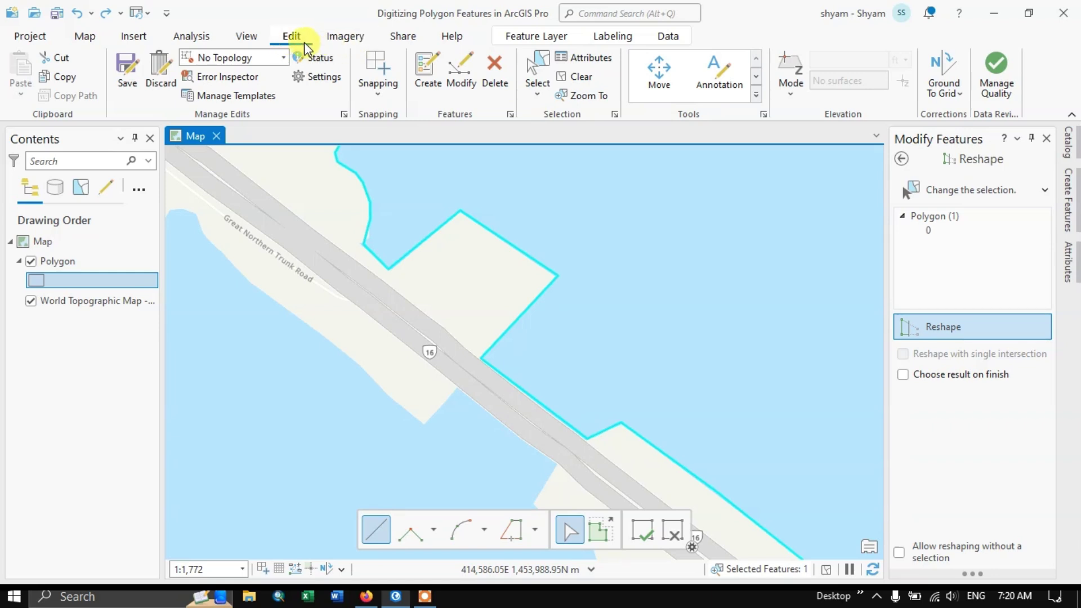
click(378, 89)
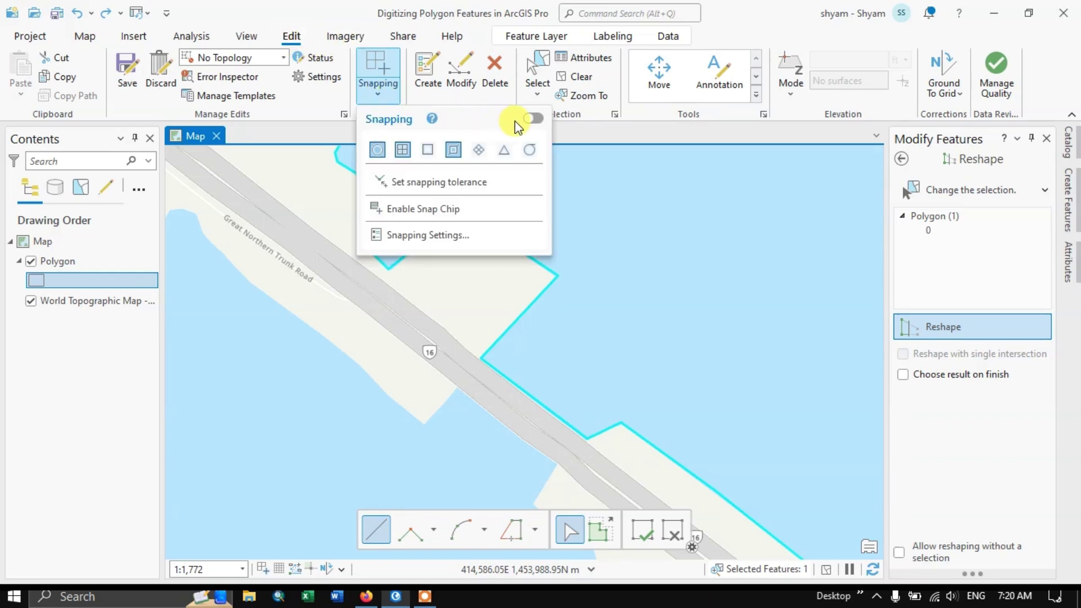
click(532, 119)
click(344, 12)
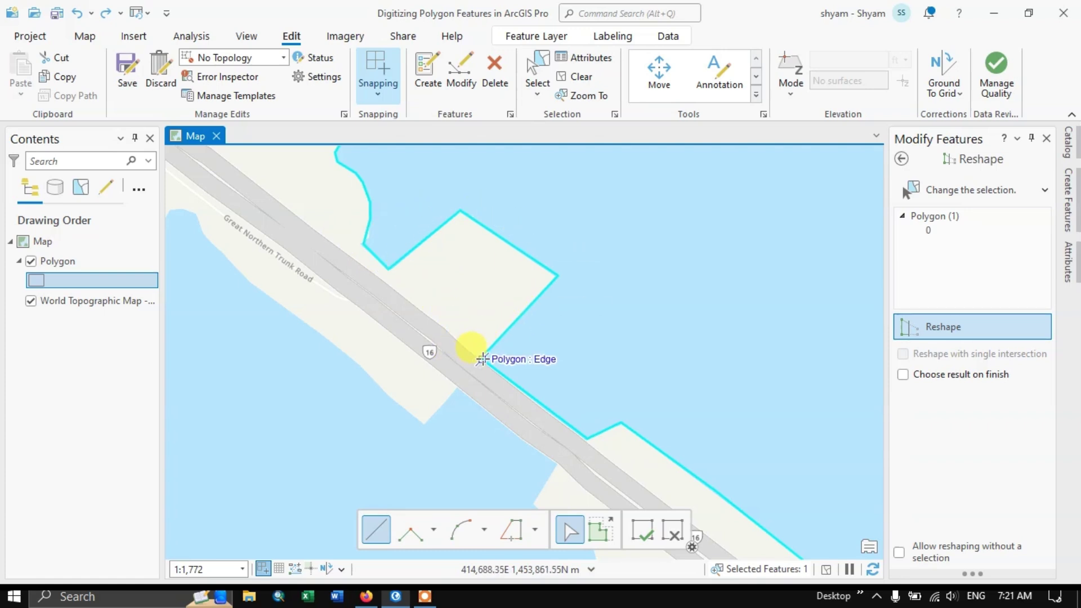
Reshape the lake's southwestern boundary along the highway 16 roadside so it includes the rectangular land notch, snapping both ends to the polygon edge
scroll(482, 358, up, 3)
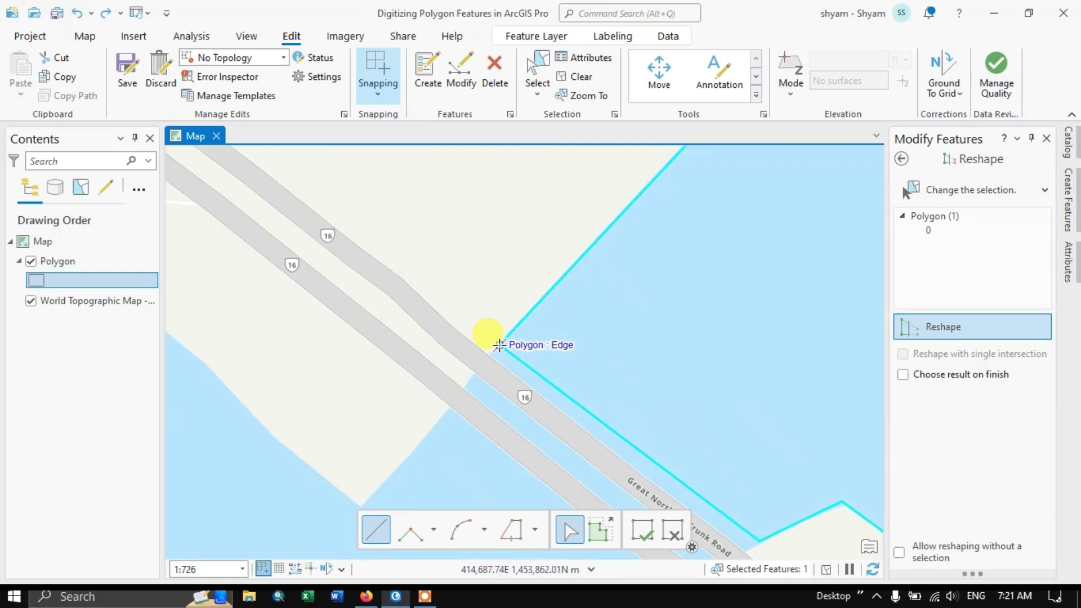
click(499, 345)
scroll(526, 354, down, 4)
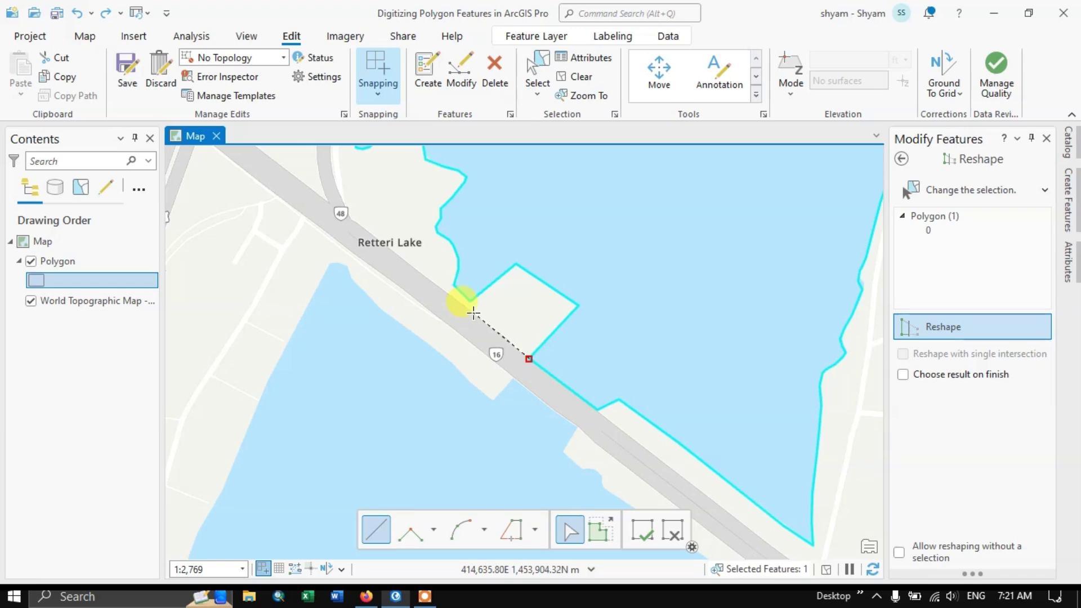
scroll(472, 313, up, 3)
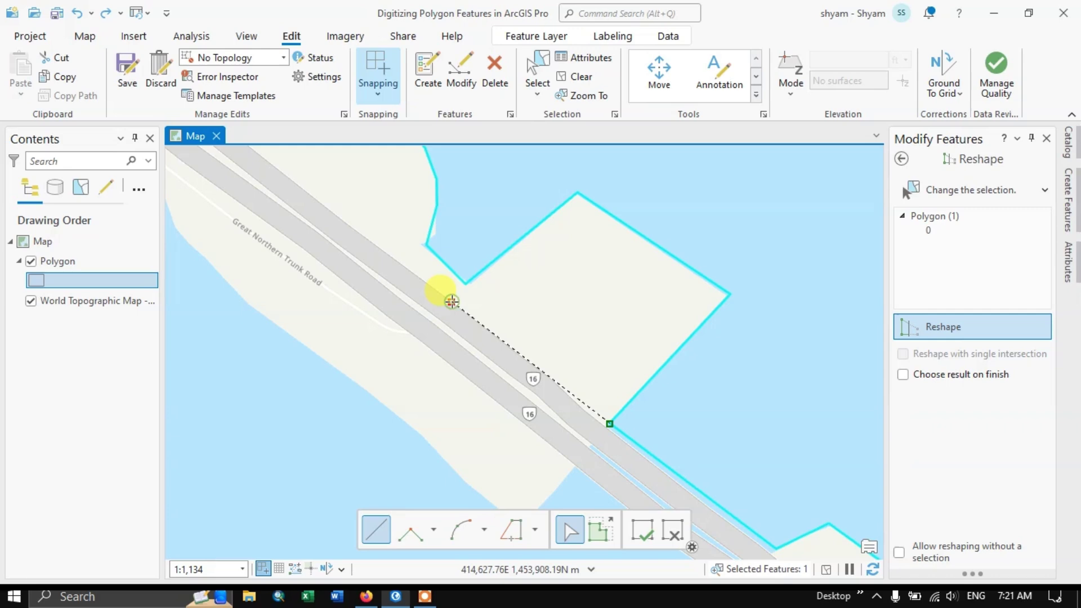
click(451, 302)
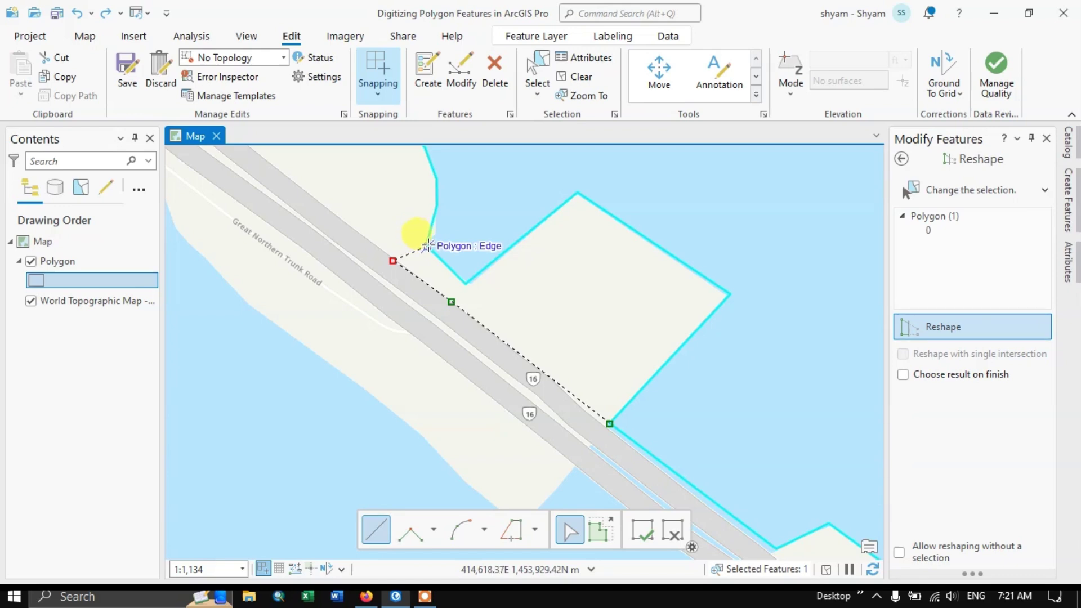
double_click(427, 244)
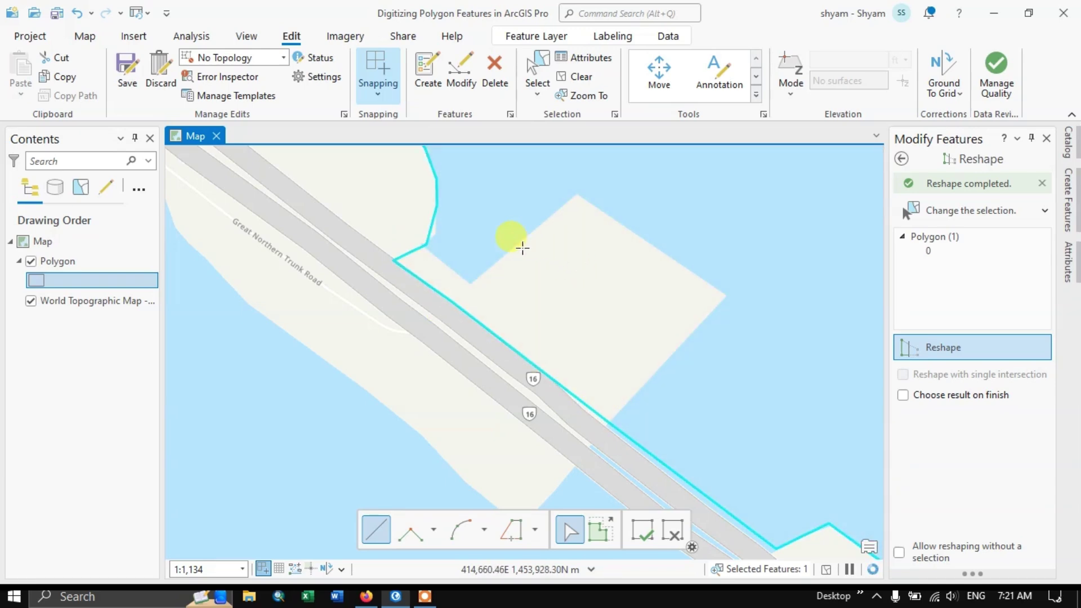
Reshape the lake polygon's southwestern boundary around the rectangular land notch beside highway 16 so the notch is excluded, snapping both ends to the polygon outline
scroll(500, 239, down, 2)
scroll(512, 248, down, 3)
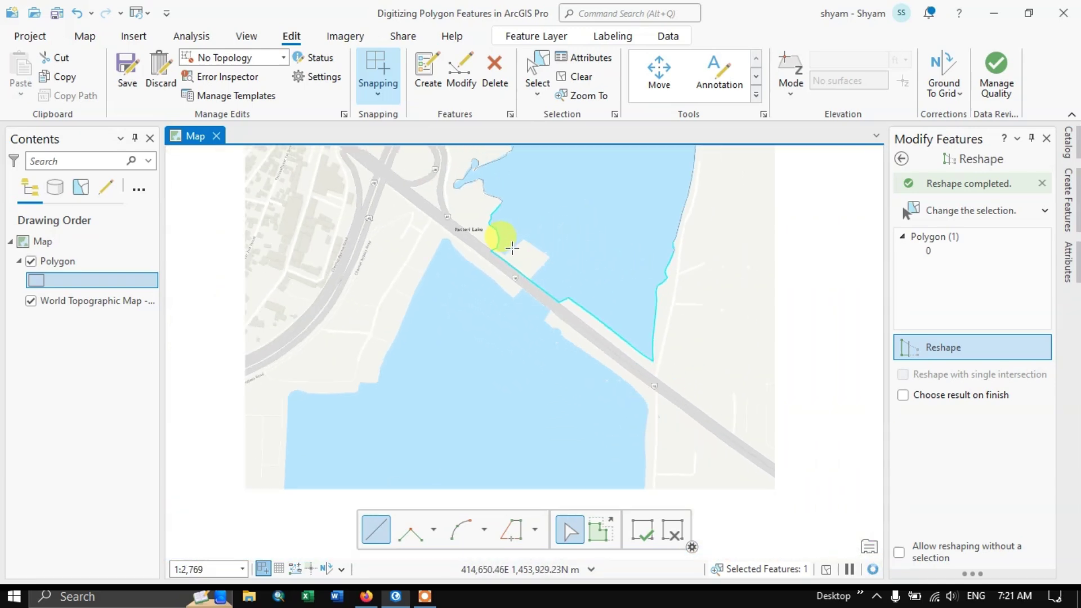
scroll(632, 217, up, 2)
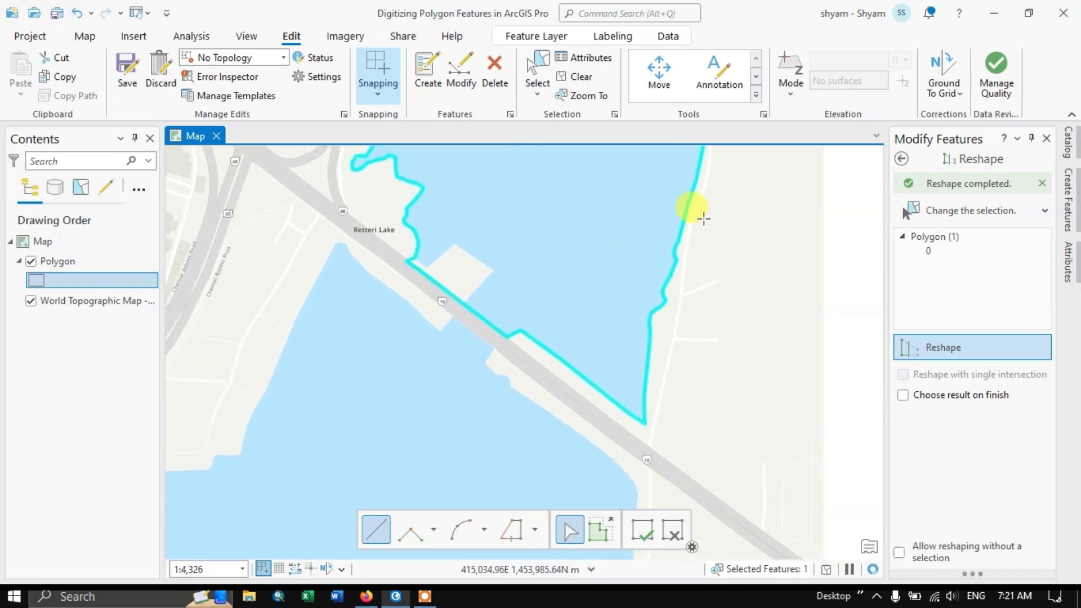
scroll(706, 217, up, 2)
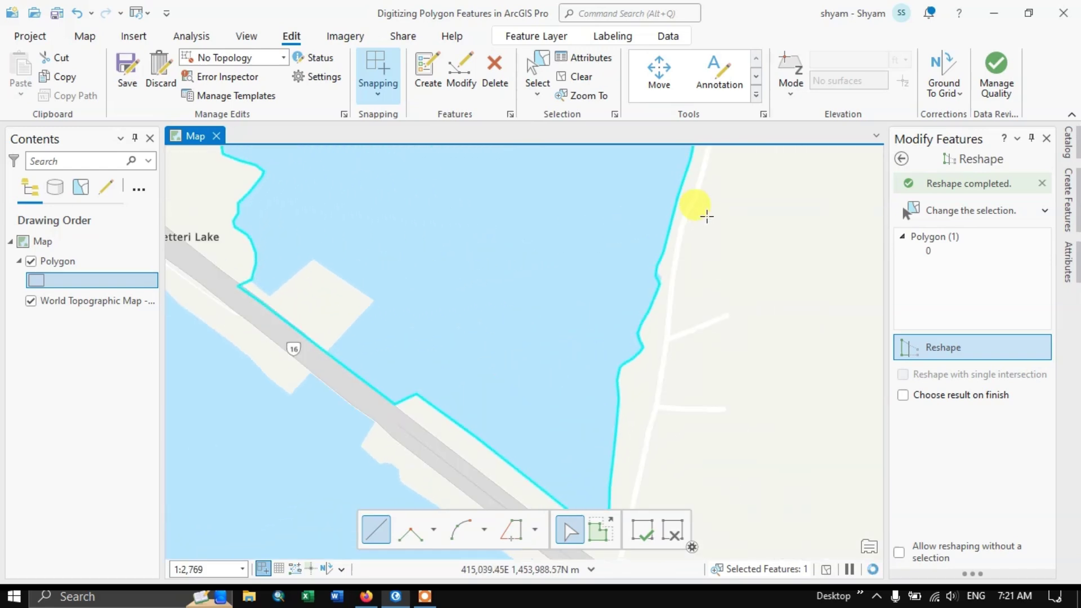
scroll(208, 319, down, 4)
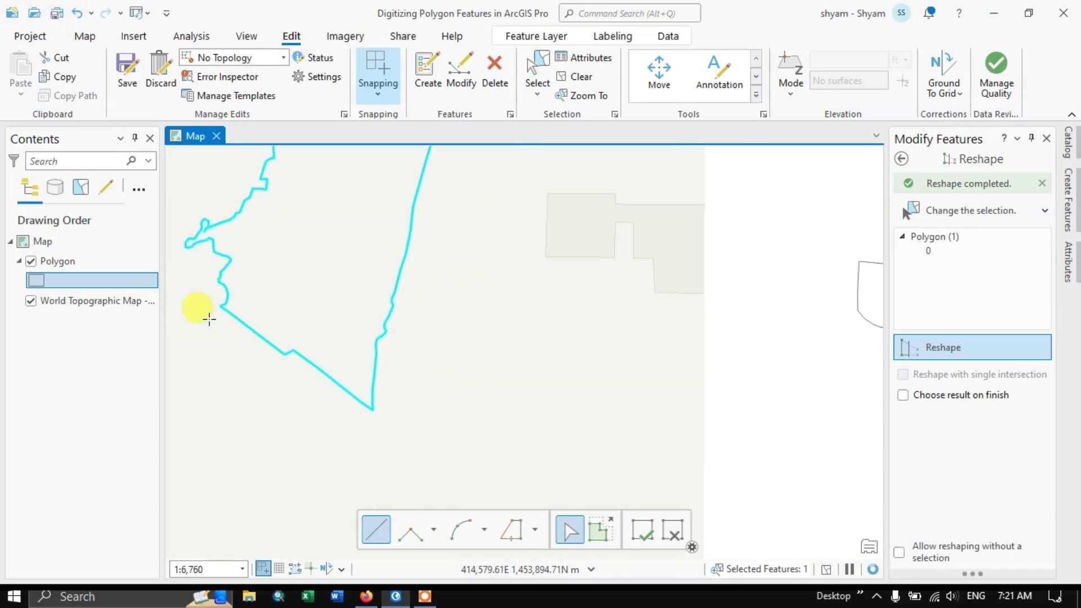
scroll(216, 307, up, 6)
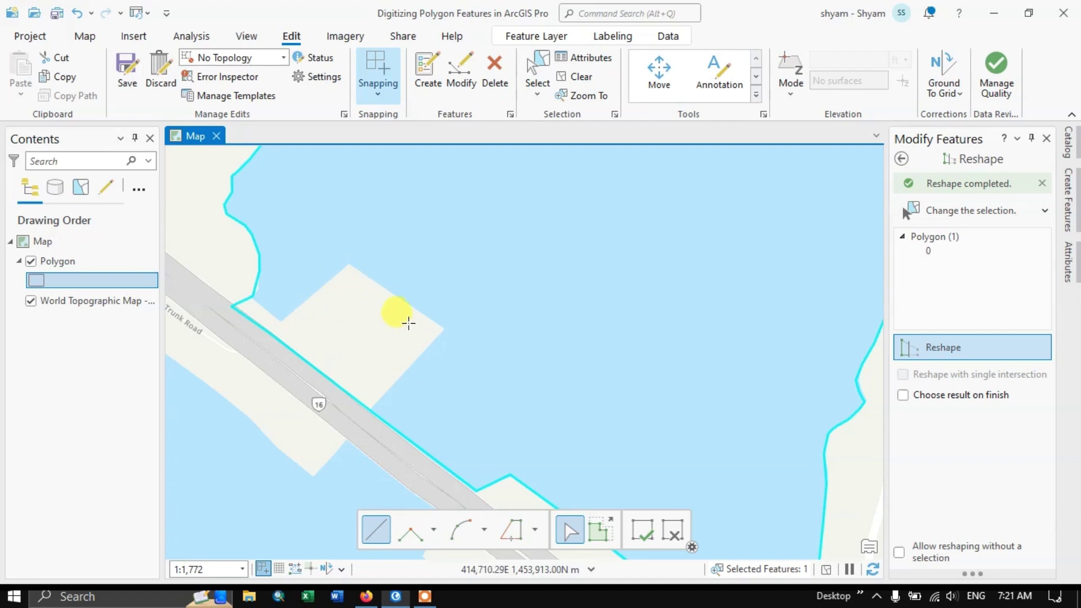
click(251, 296)
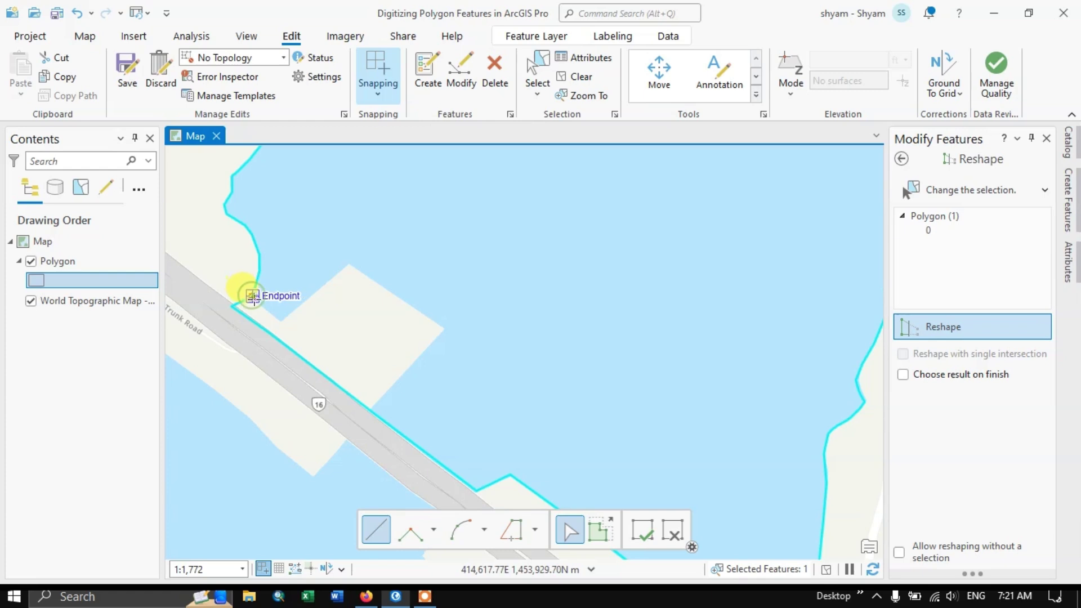
click(279, 322)
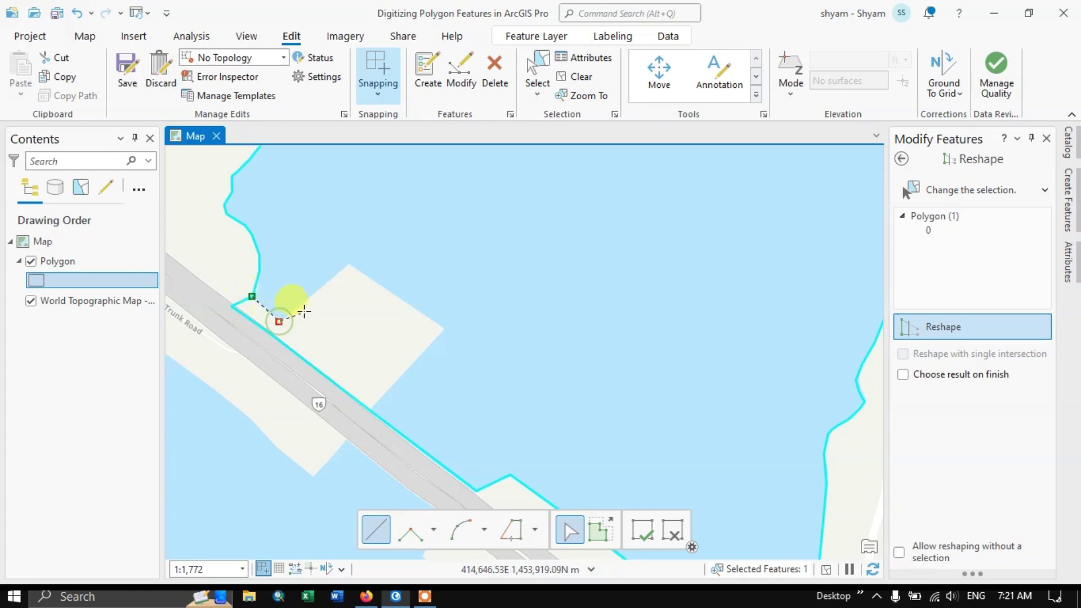
click(348, 266)
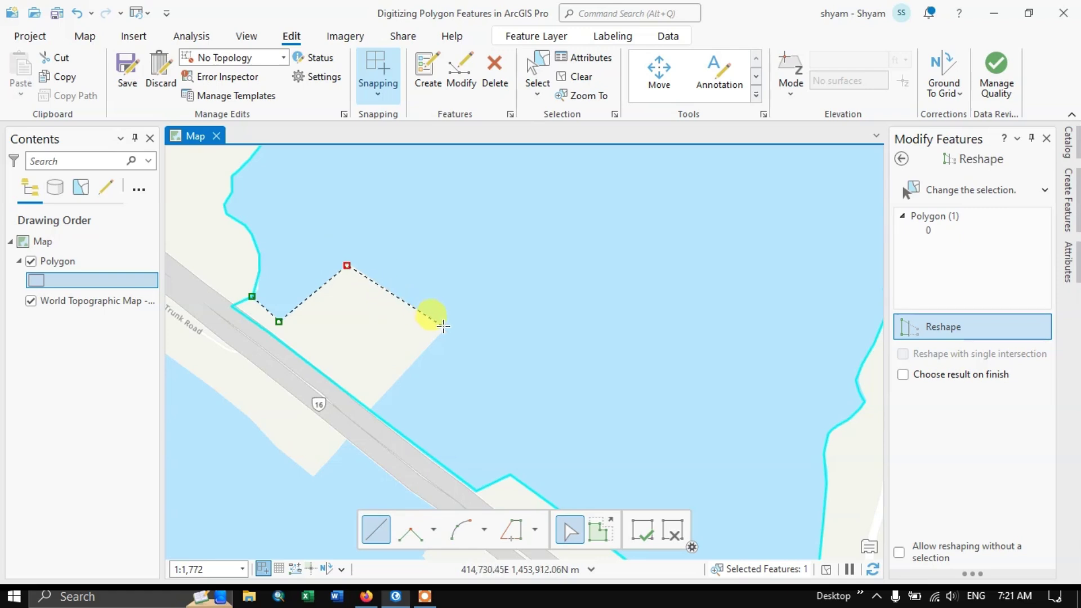
click(399, 381)
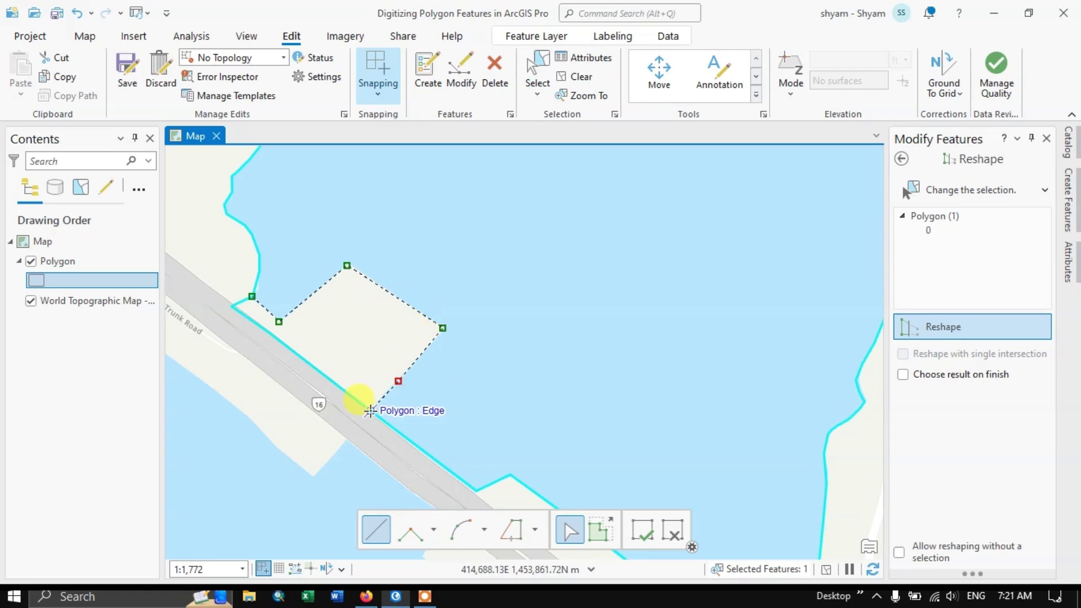
double_click(363, 406)
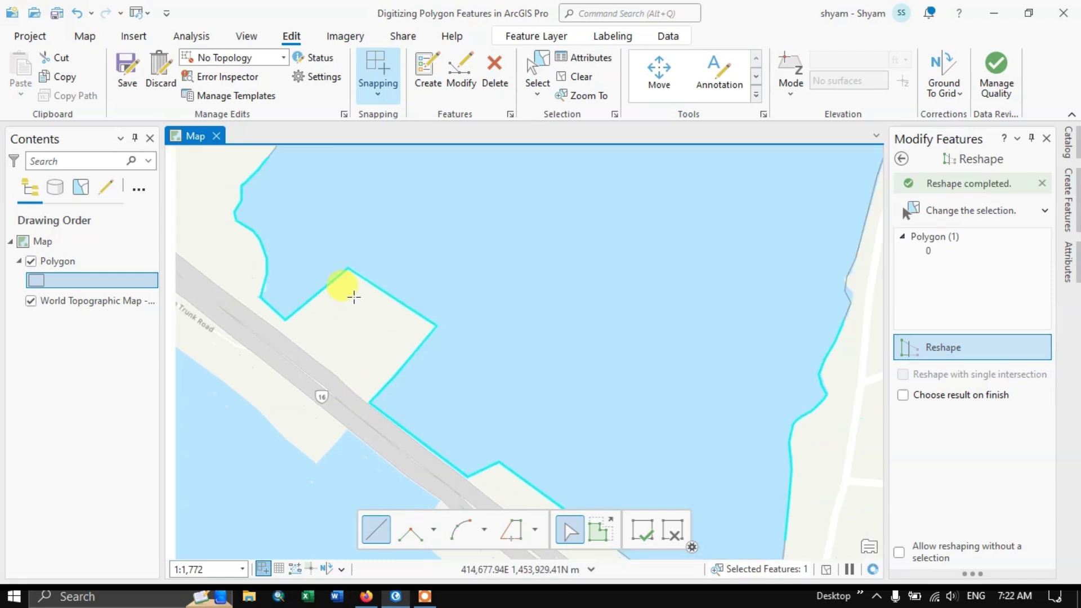
Check the whole reshaped lake polygon and save the geometry edits
scroll(353, 297, down, 3)
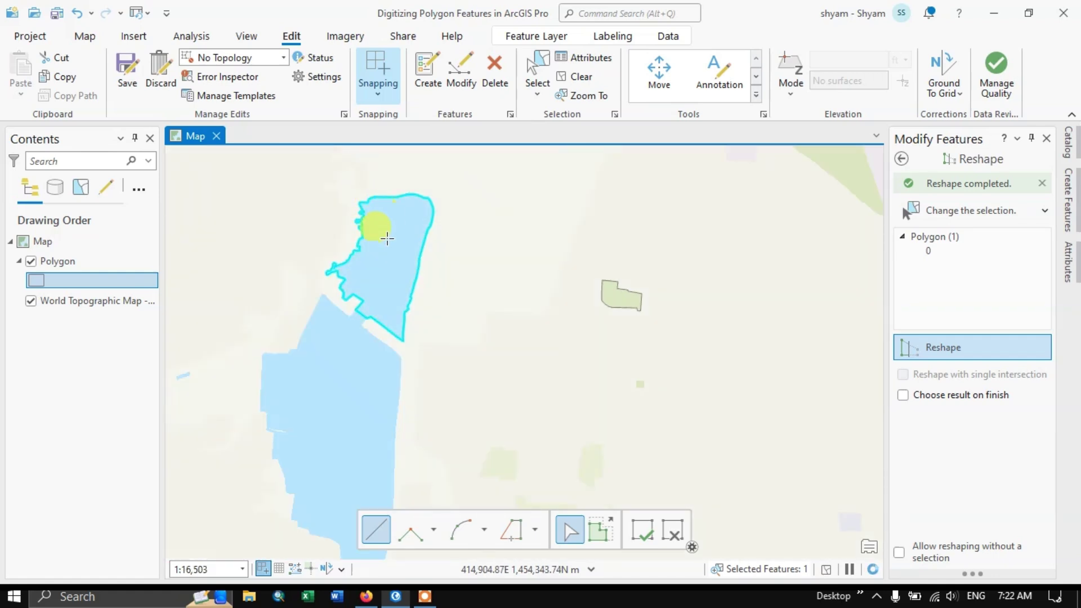
scroll(383, 226, up, 1)
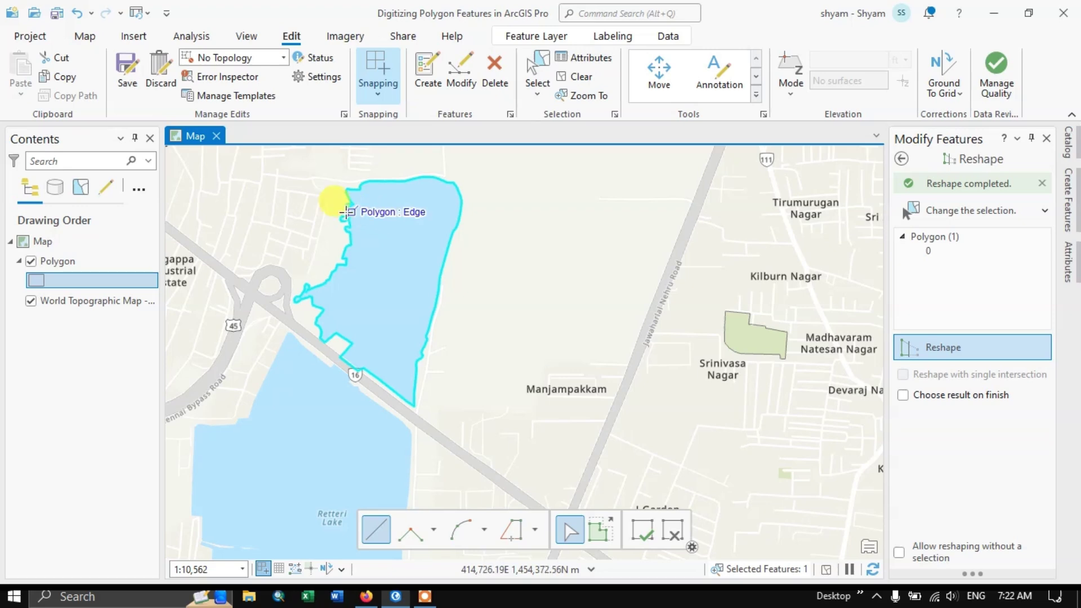
click(126, 72)
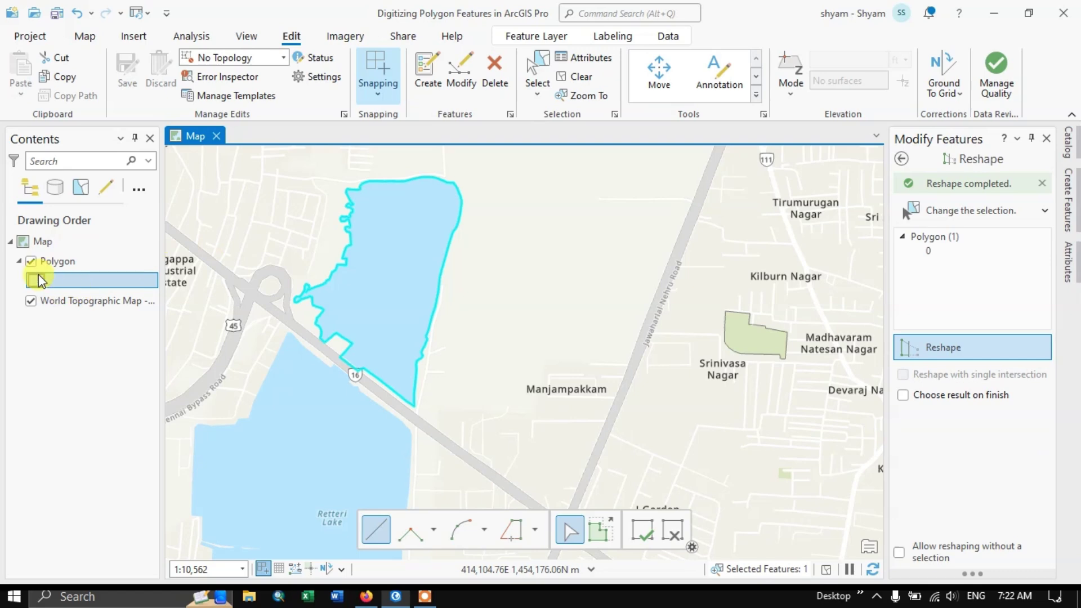
Open the attribute table of the Polygon layer
right_click(55, 283)
click(59, 264)
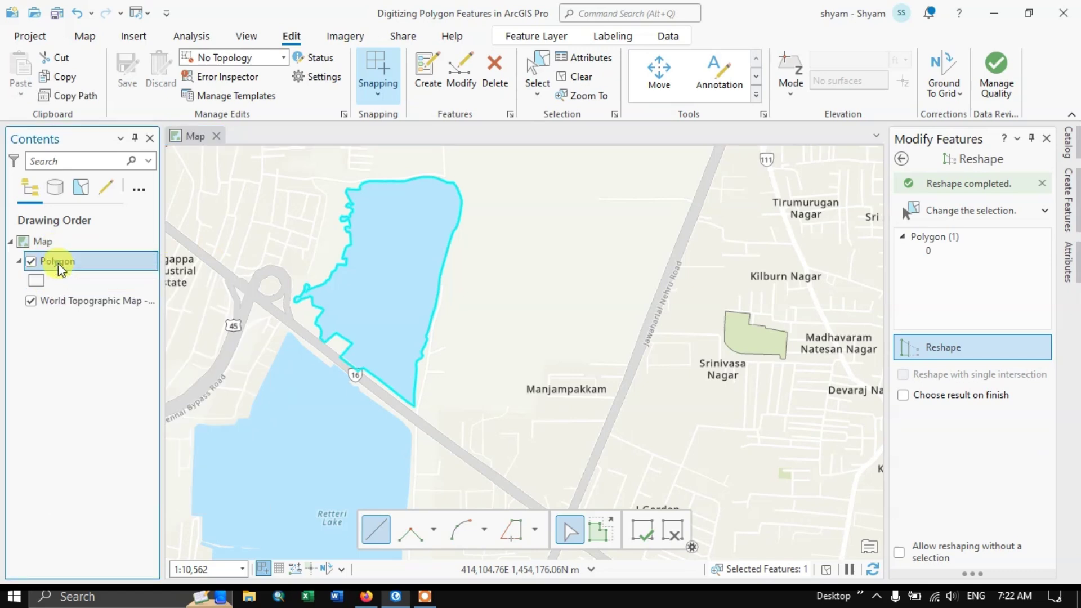
right_click(60, 267)
click(142, 100)
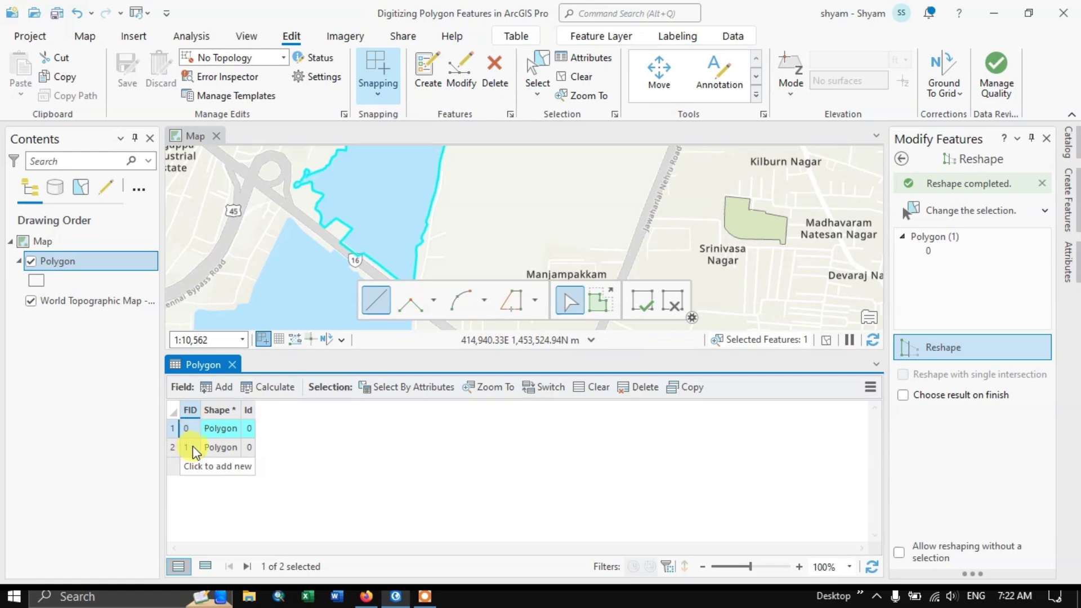
Add a new field called Name to the Polygon layer with the data type Text
click(220, 389)
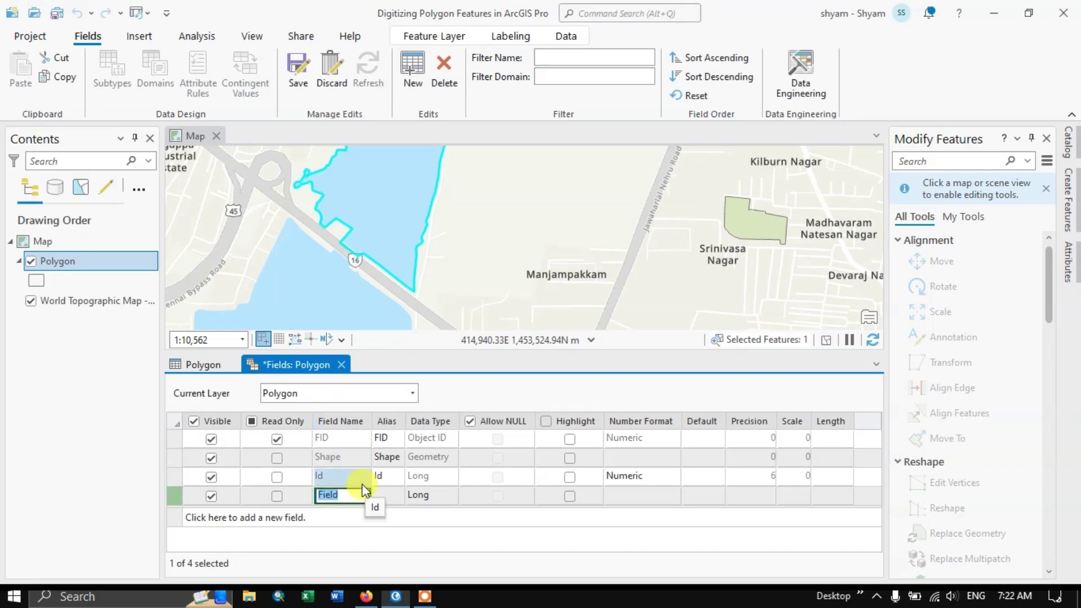
text(Name)
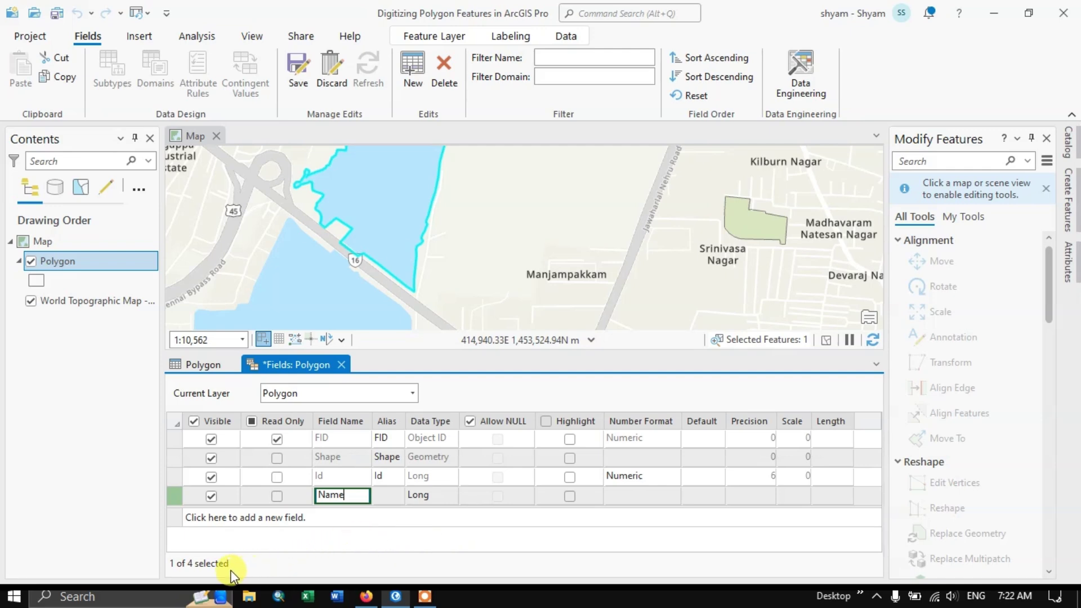
click(850, 500)
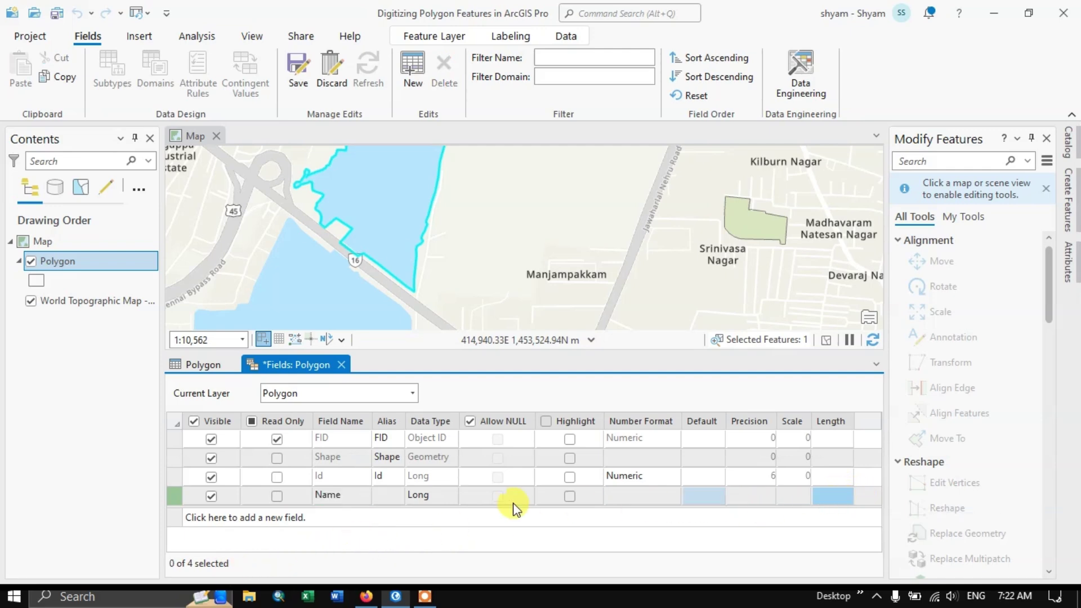
click(427, 496)
click(428, 500)
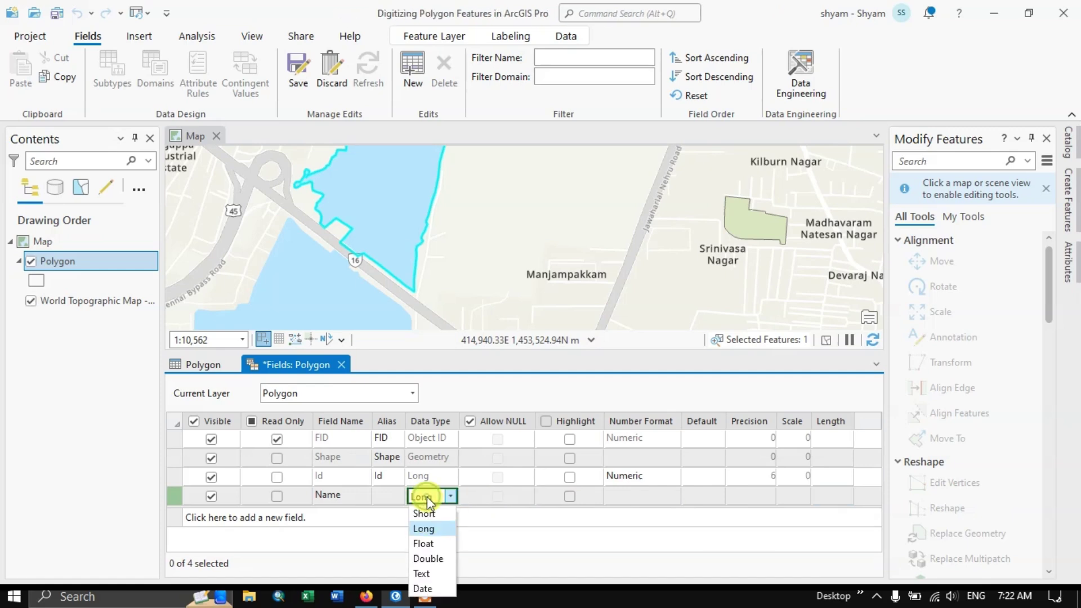
click(428, 574)
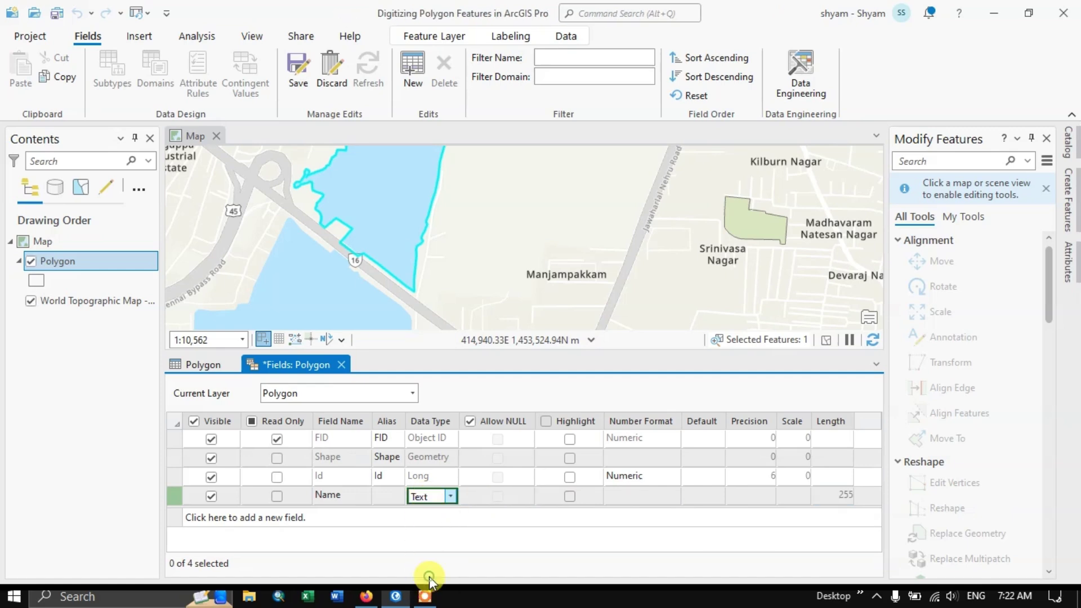
Set the Name field's length to 50, save the field design and return to the attribute table
click(842, 495)
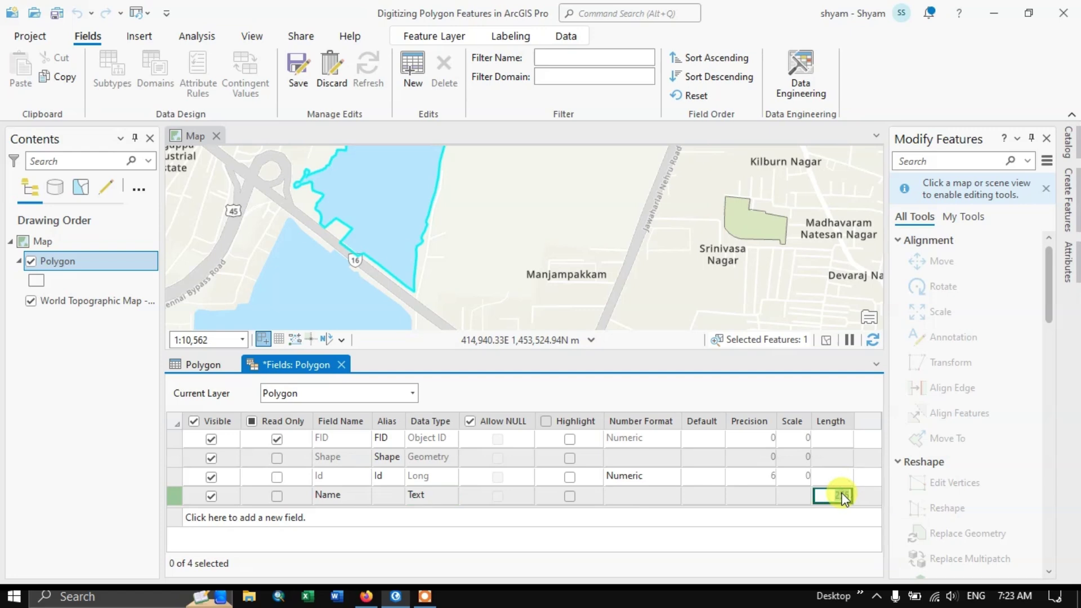
double_click(843, 496)
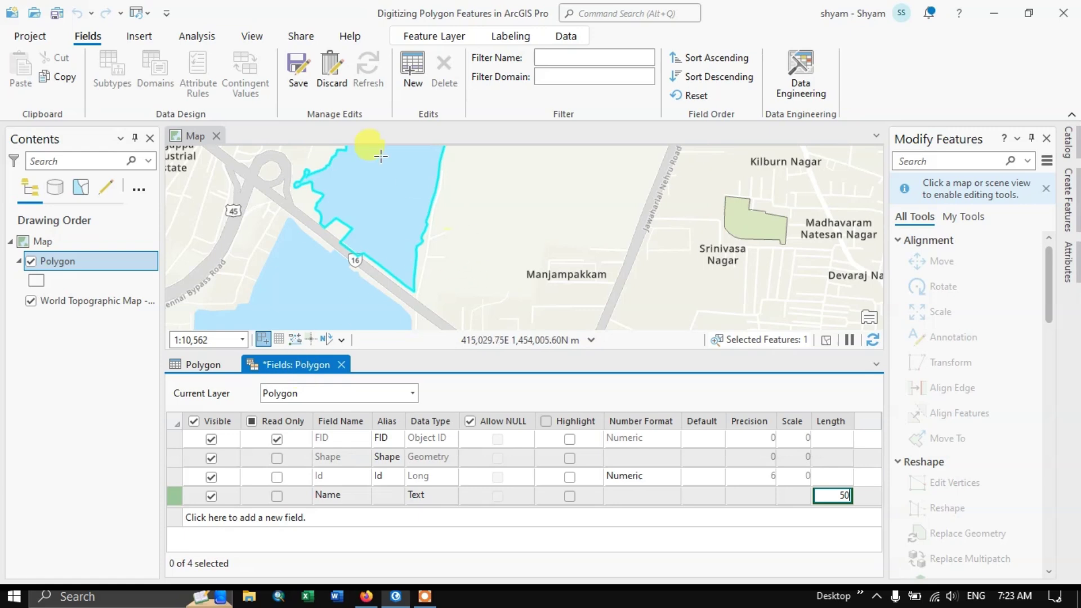
click(304, 78)
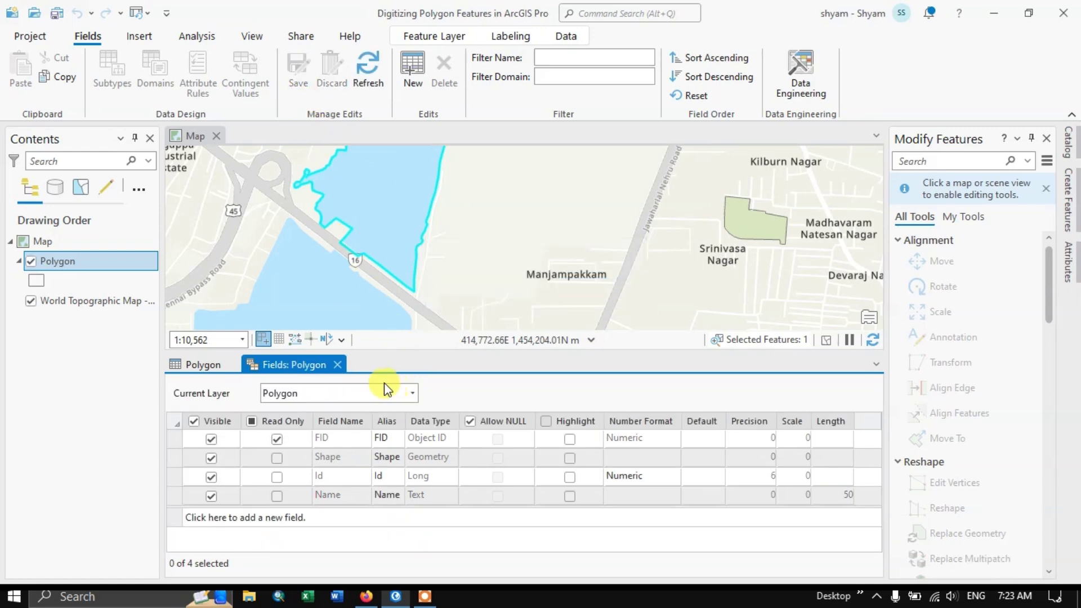
click(337, 365)
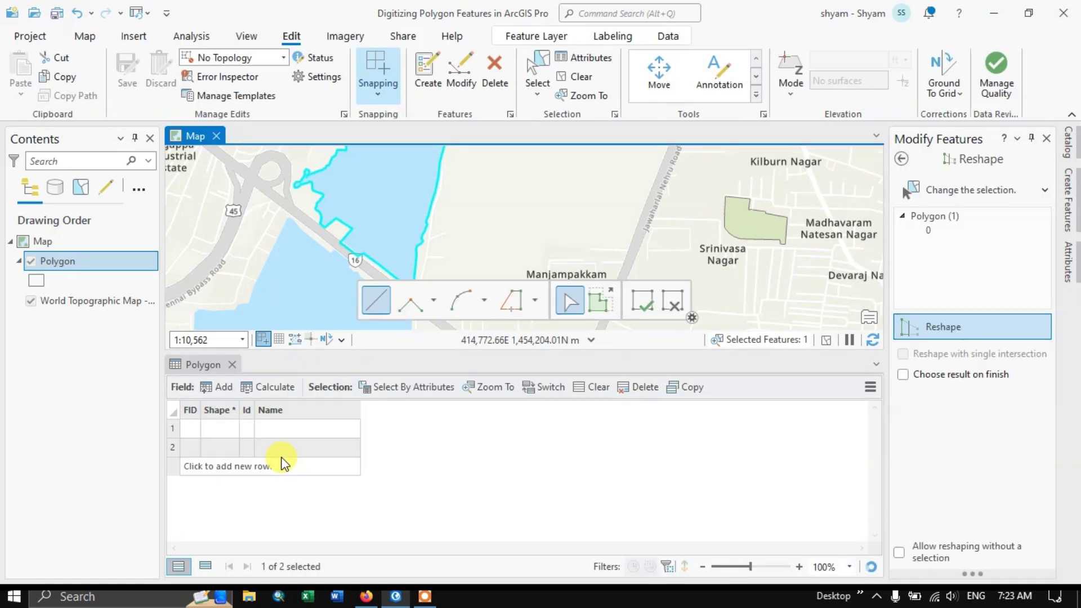
Select each attribute record in turn to identify its polygon on the map, and zoom to the record with FID 0
click(290, 428)
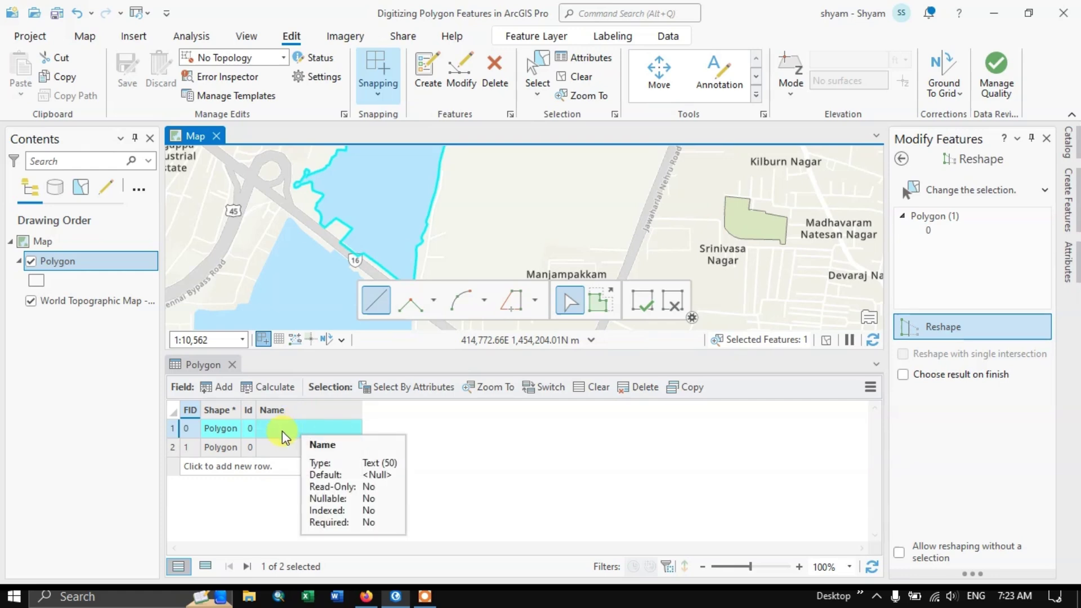
click(178, 431)
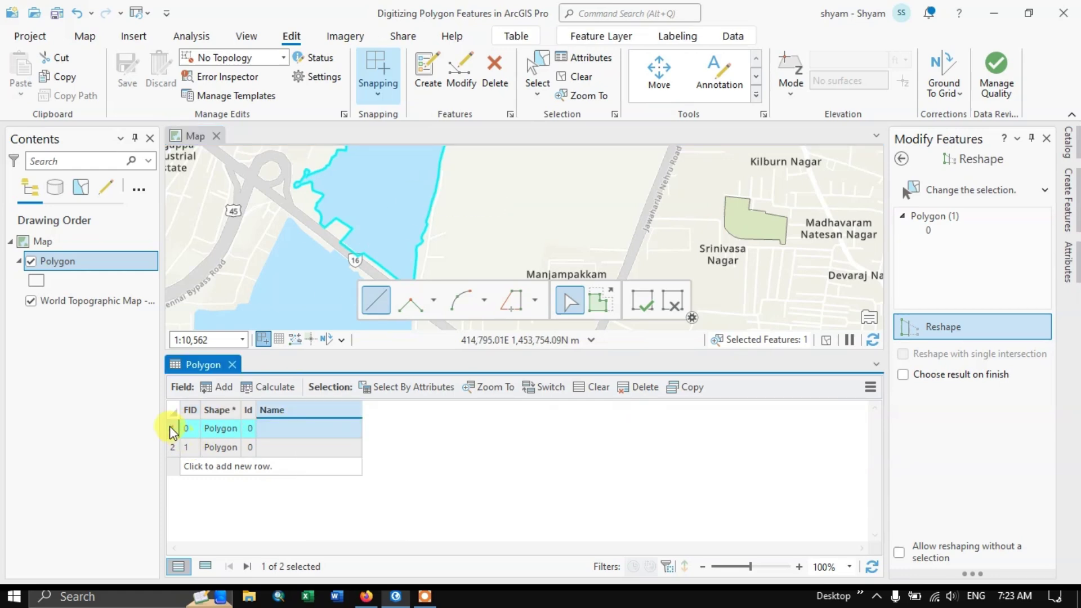
click(174, 447)
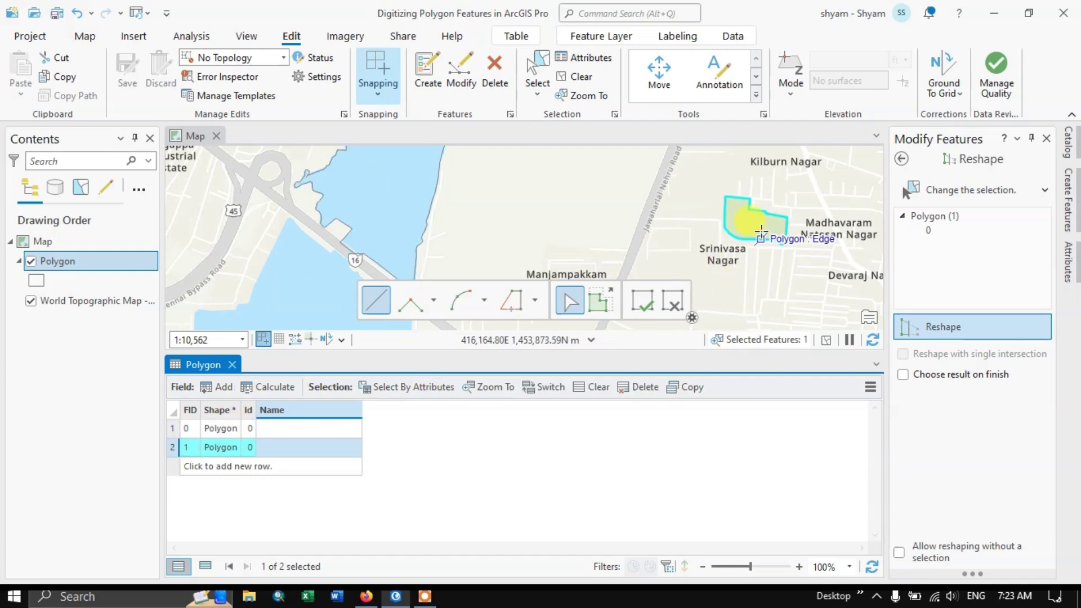
click(174, 429)
double_click(174, 432)
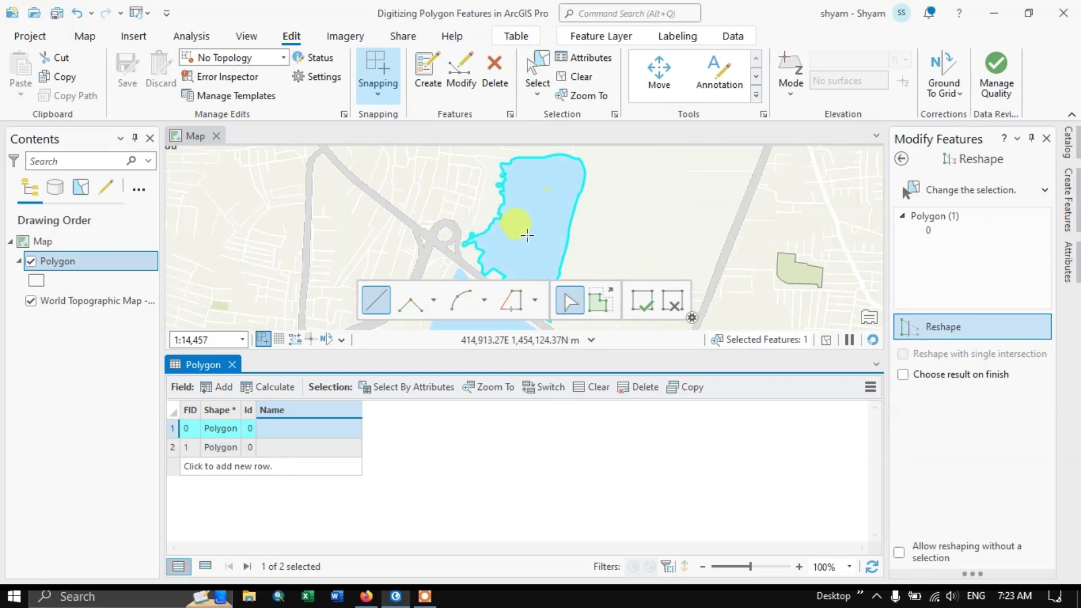
Enter Lake as the Name of the record with FID 0 and Farm - Mango for the record with FID 1
double_click(285, 428)
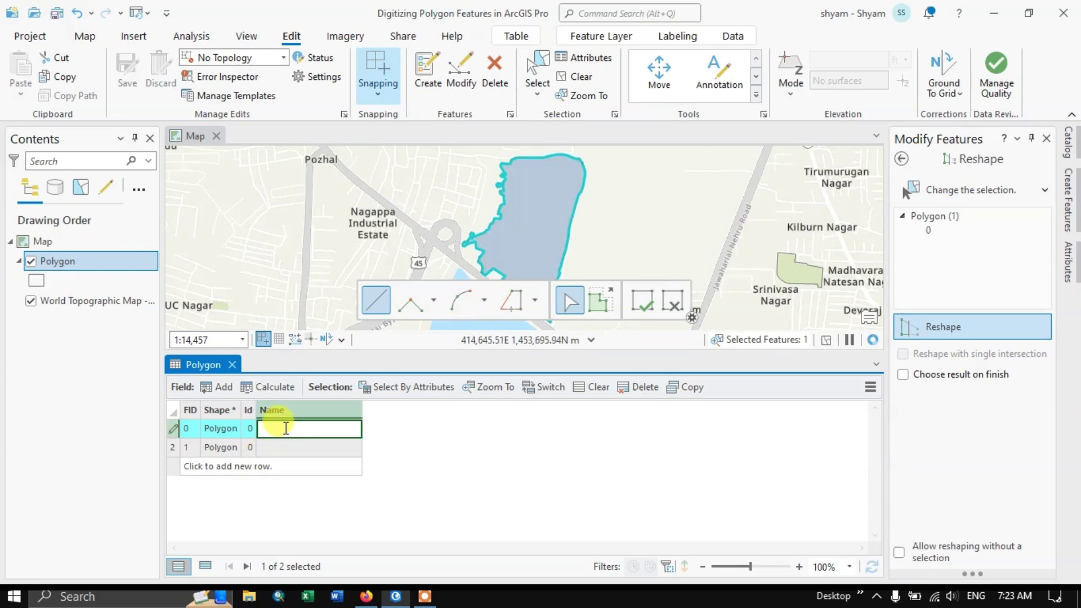
text(Lake)
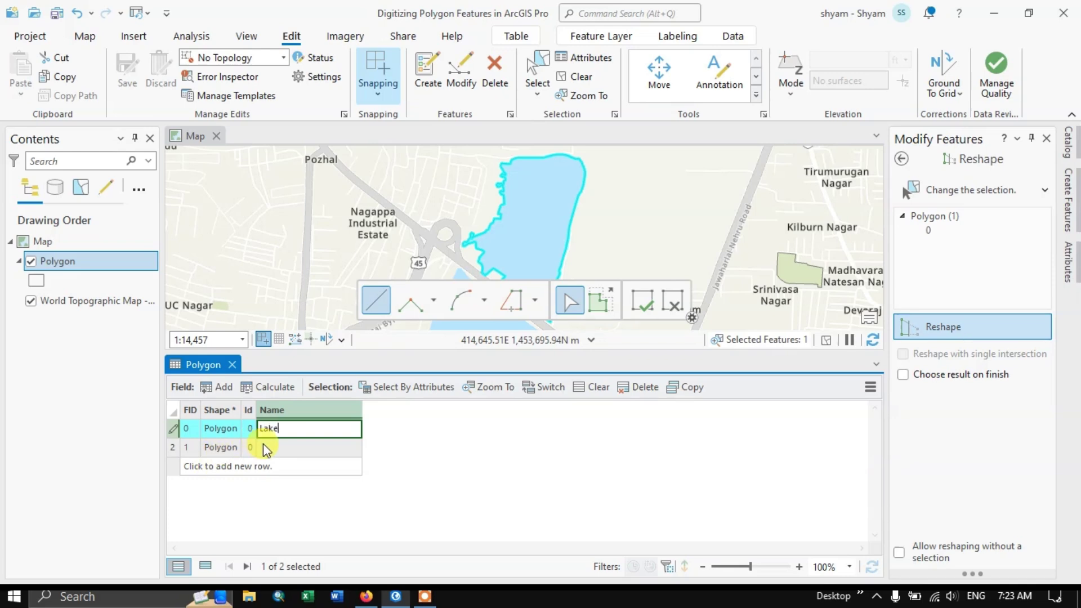
click(265, 448)
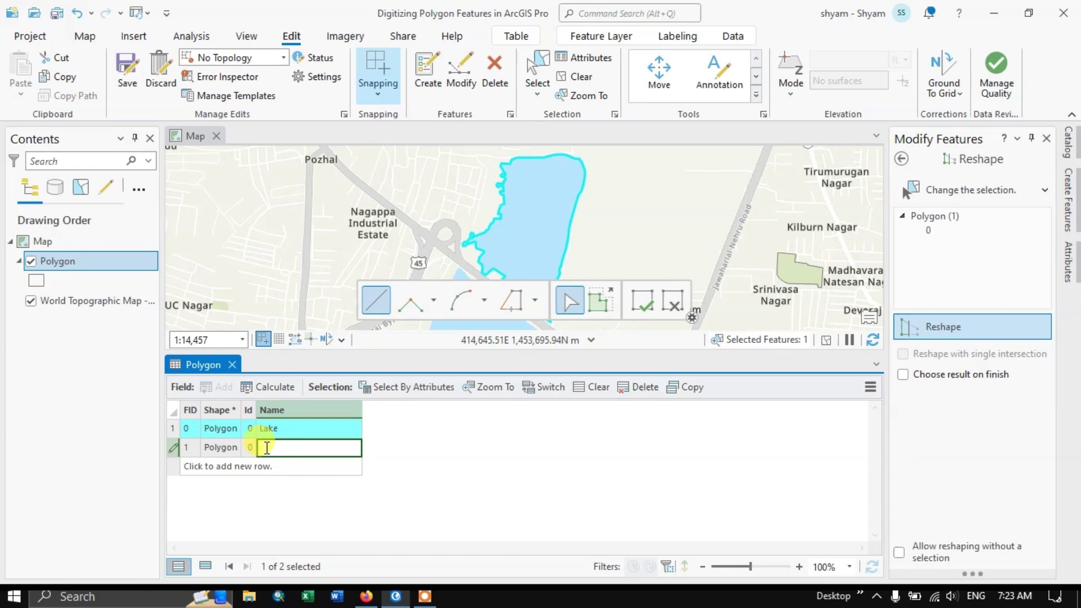
text(Farm - Mango)
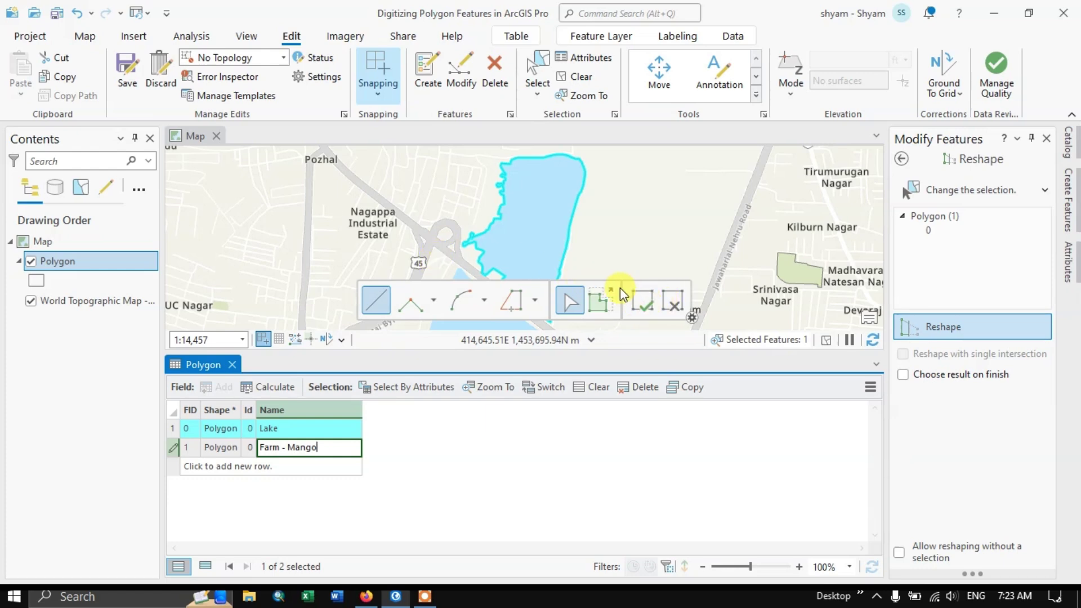
Finish the active Reshape sketch and save the attribute edits
click(643, 309)
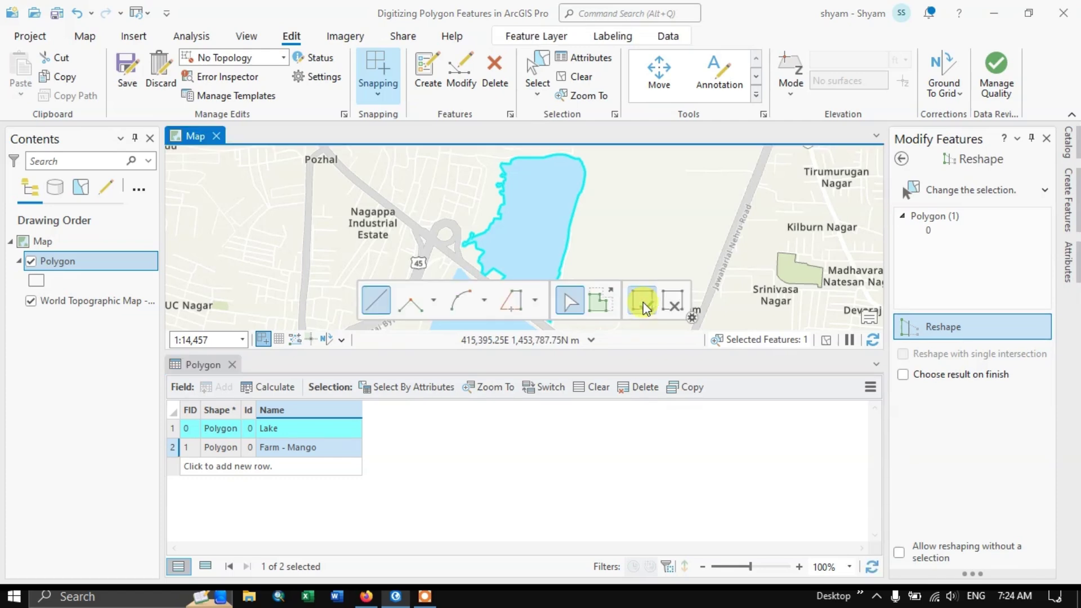
click(643, 309)
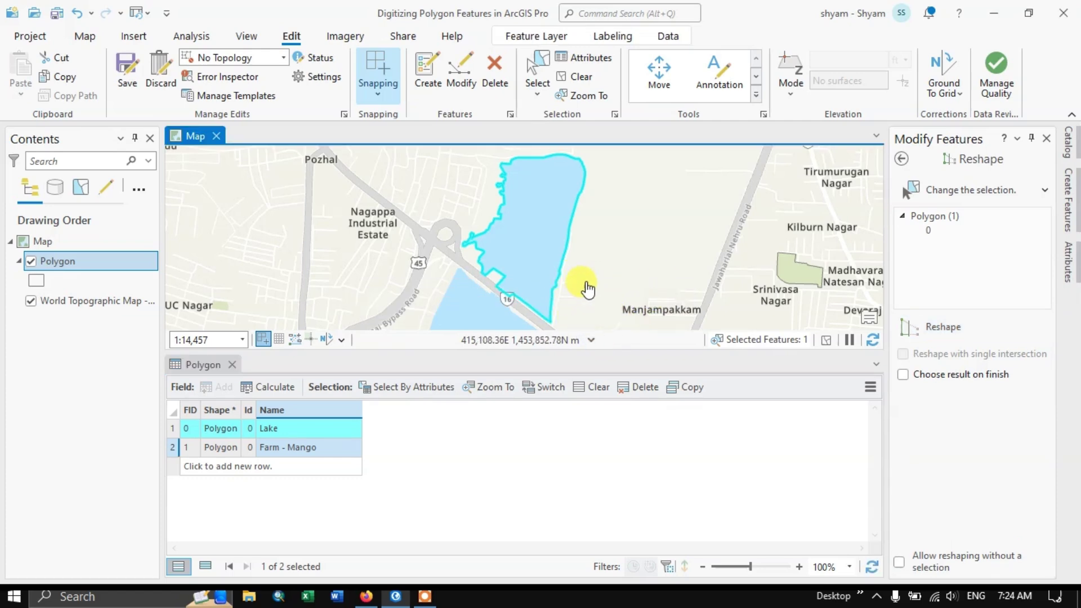
click(116, 64)
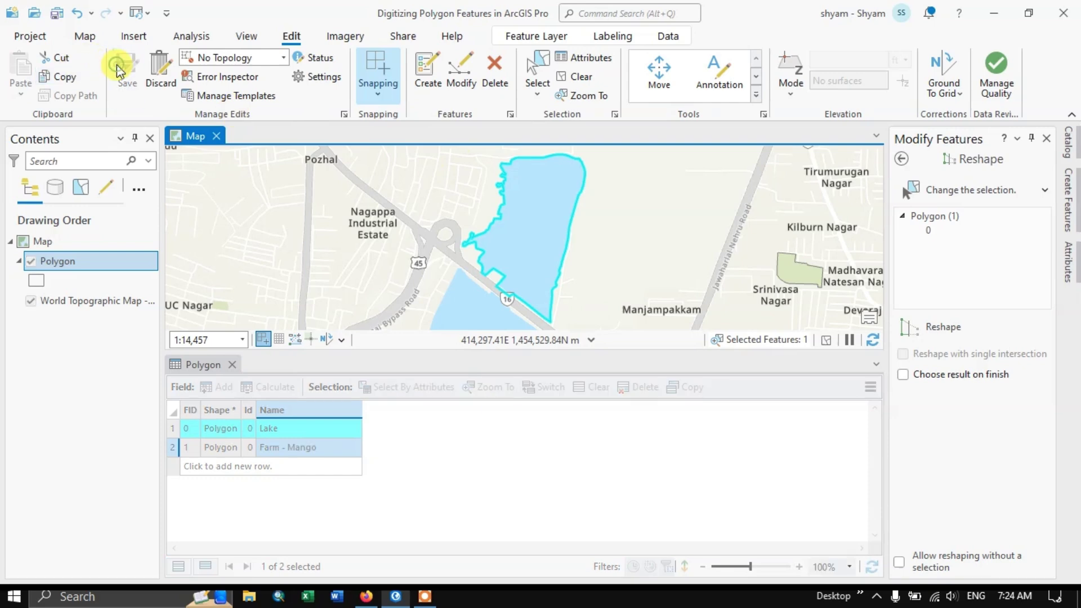